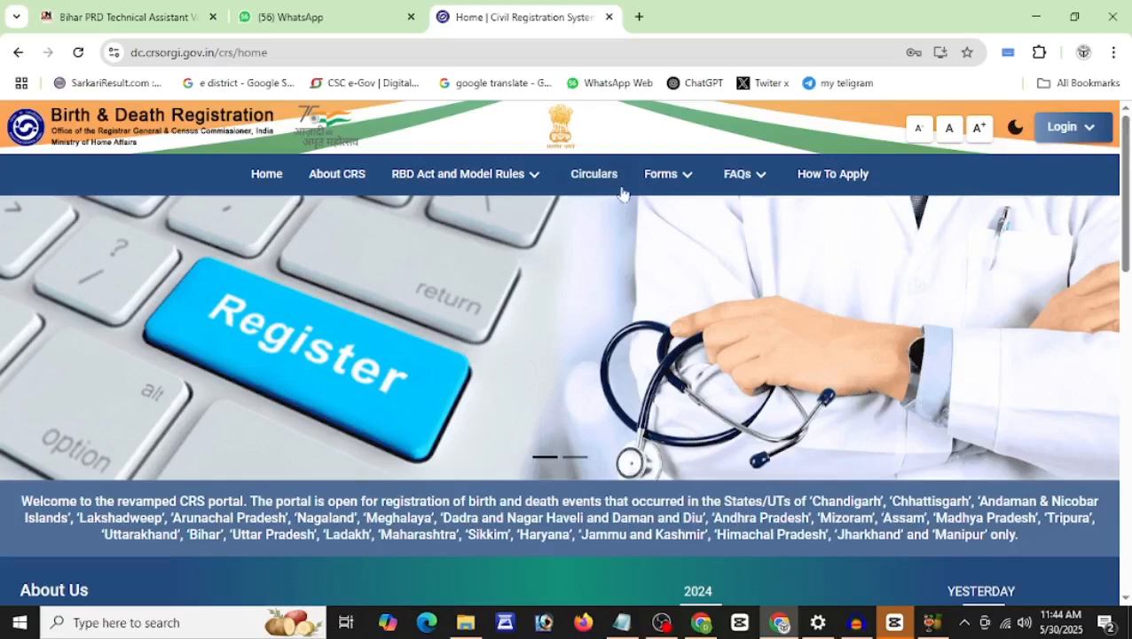
# Step: Open the Login dropdown on the CRS Birth & Death Registration home page
pyautogui.click(1069, 129)
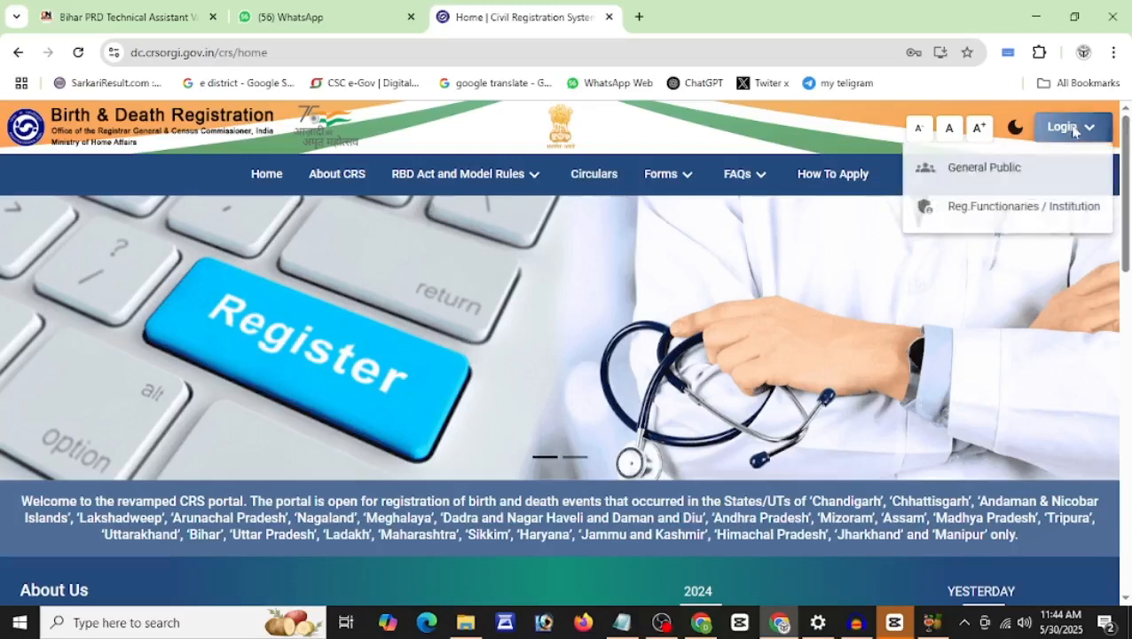
# Step: Choose General Public login and open the sign-up form
pyautogui.click(971, 181)
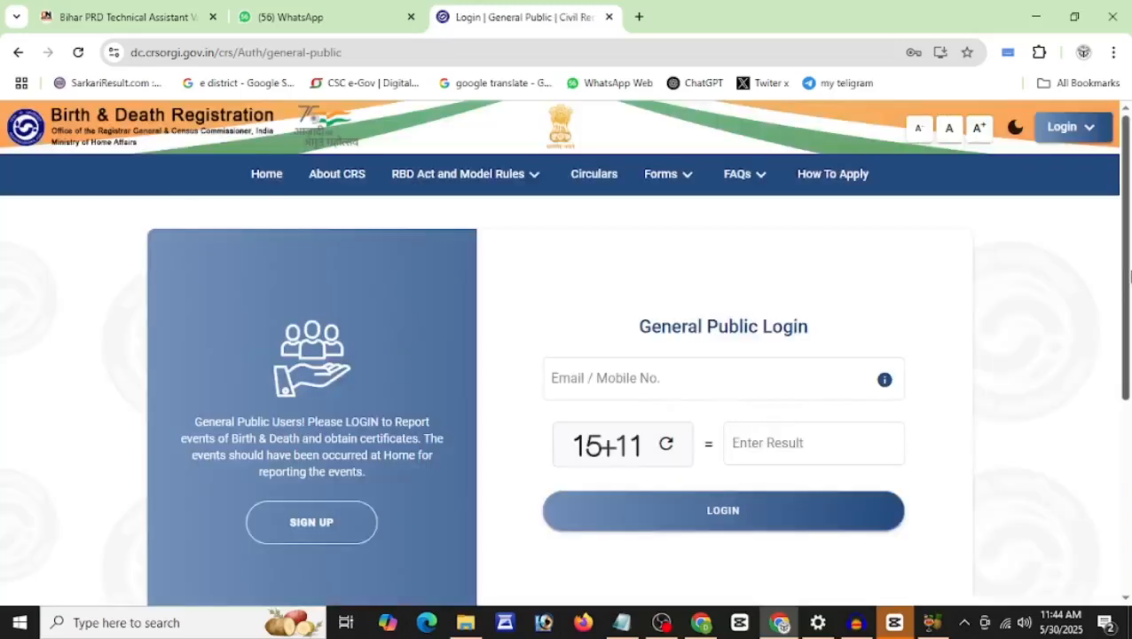
pyautogui.scroll(-2, 1128, 277)
pyautogui.click(309, 413)
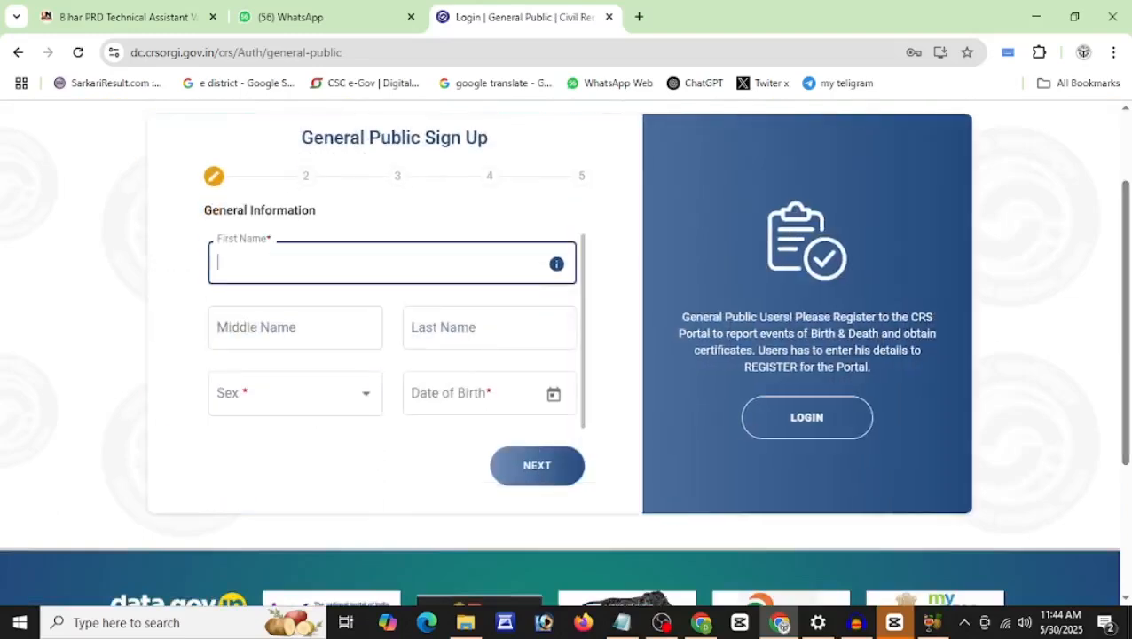
# Step: Fill in first and last name, sex Male and date of birth 01/01/2000
pyautogui.click(321, 328)
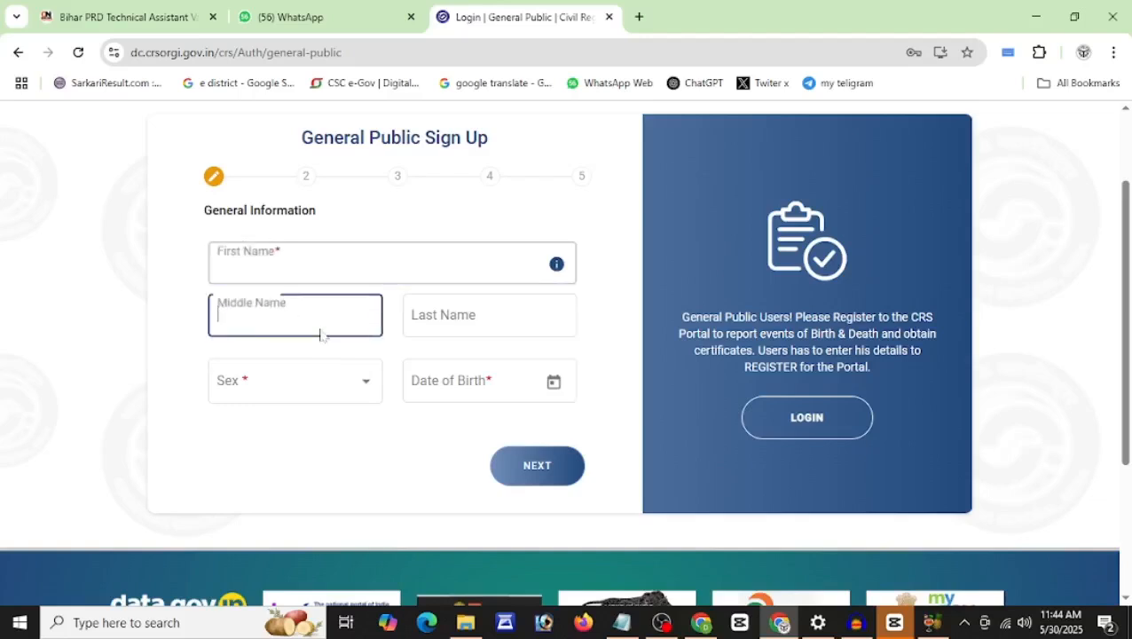
pyautogui.press('Tab')
pyautogui.click(364, 384)
pyautogui.click(364, 386)
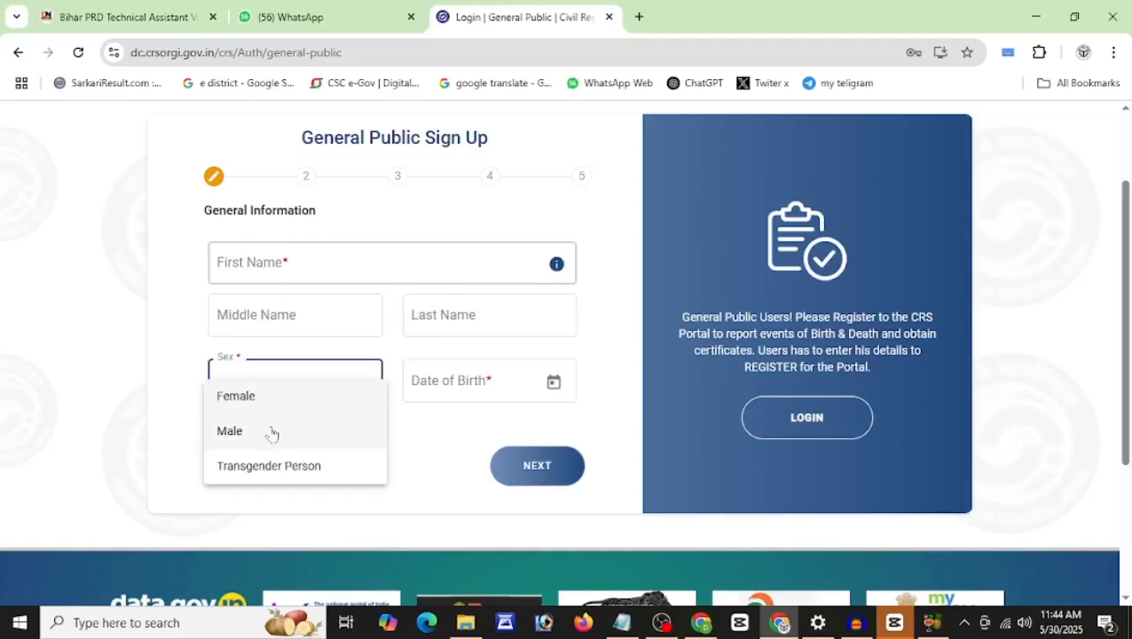
pyautogui.click(271, 430)
pyautogui.click(554, 381)
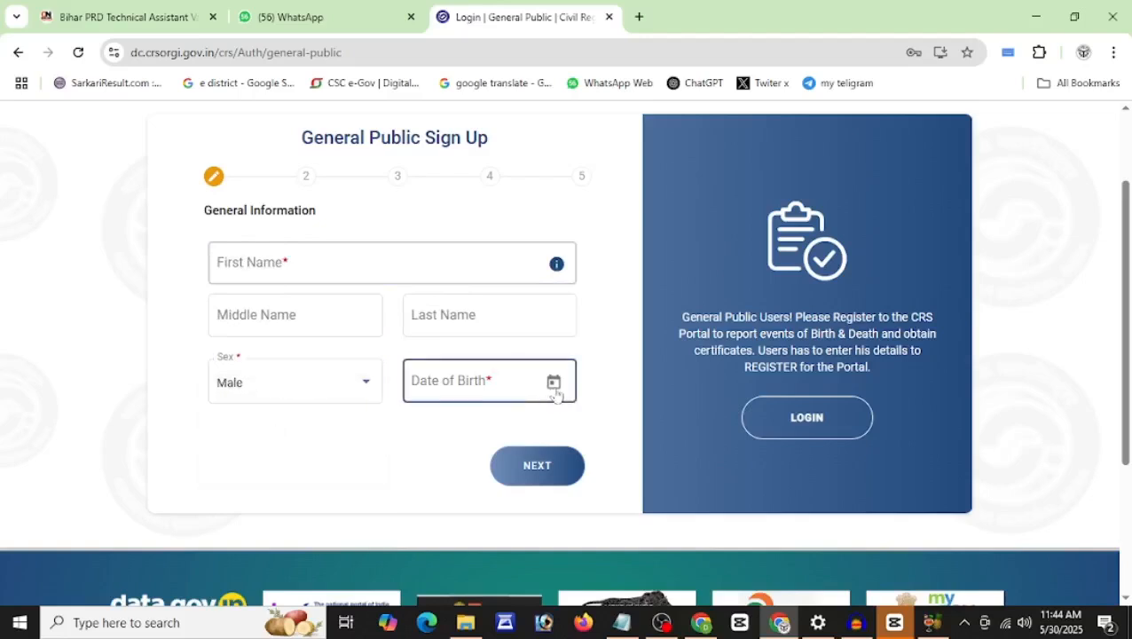
pyautogui.click(591, 217)
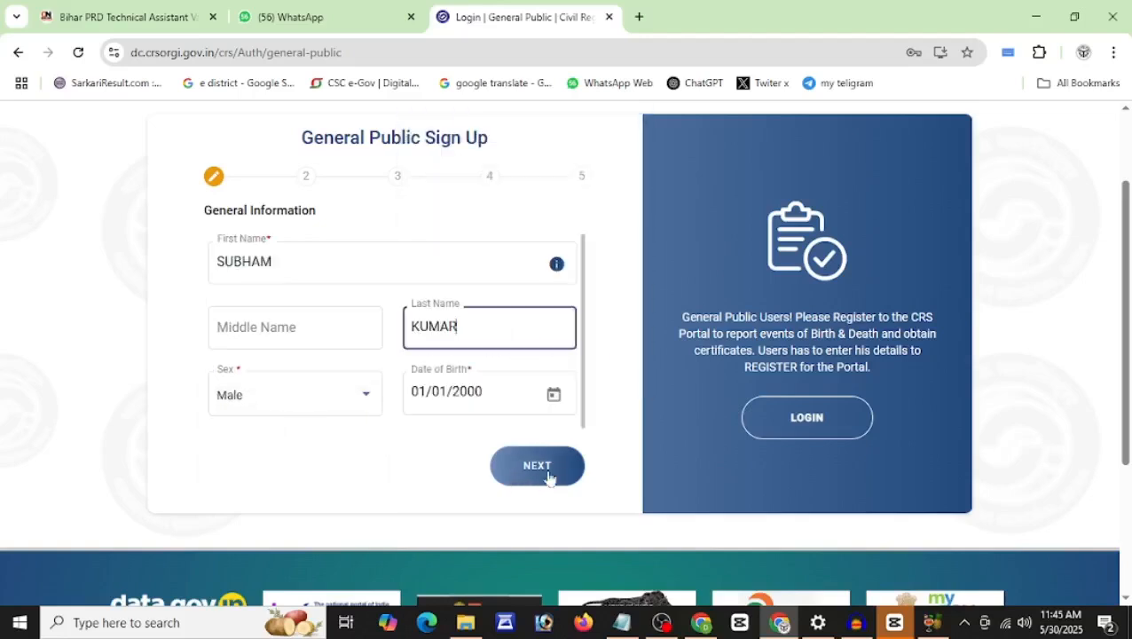
# Step: Move to the sign-up address step and set the state to Uttar Pradesh
pyautogui.click(537, 476)
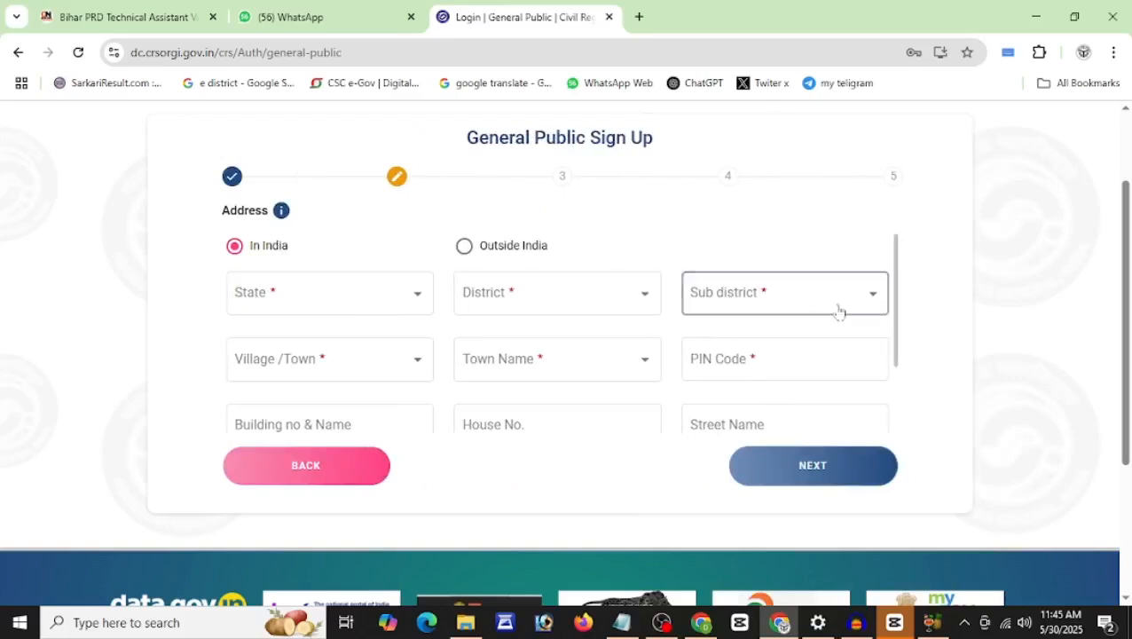
pyautogui.click(319, 306)
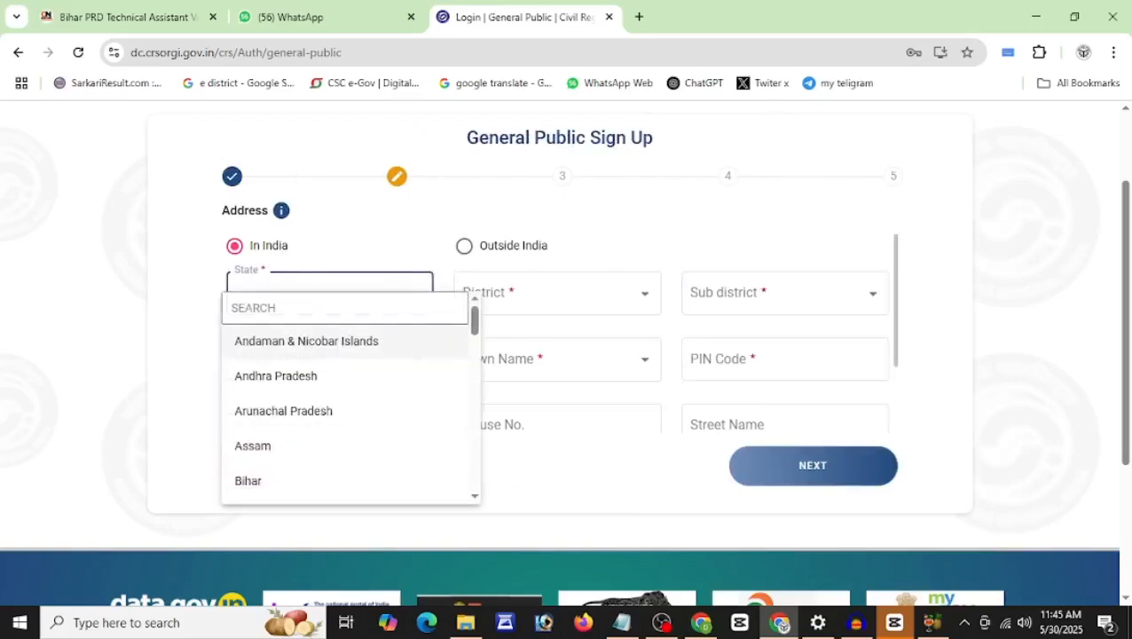
pyautogui.scroll(-10, 321, 307)
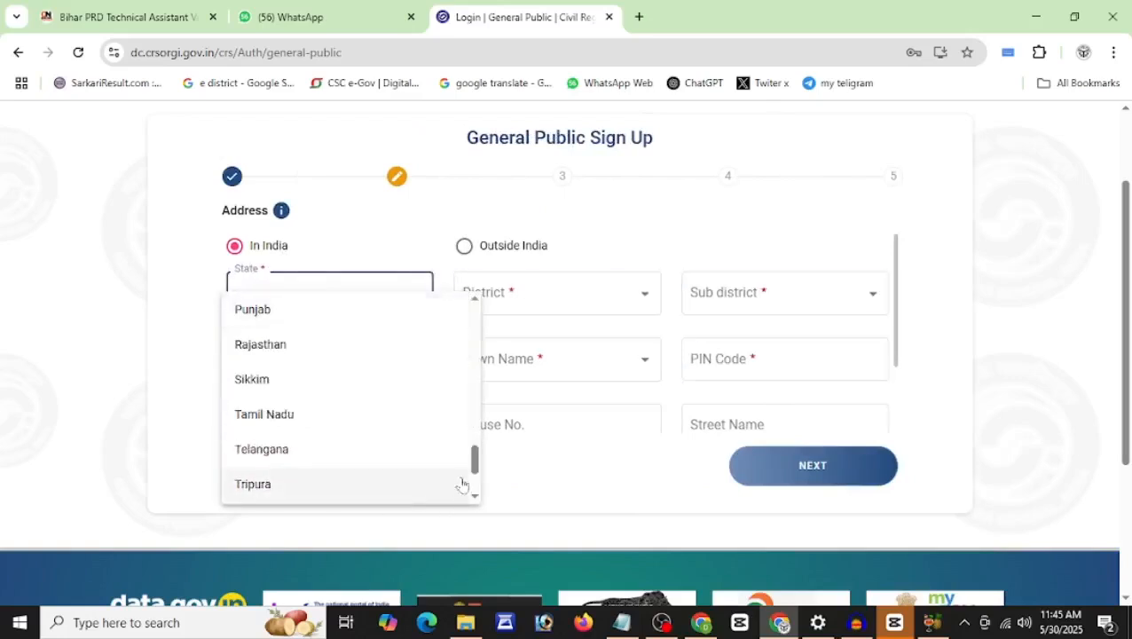
pyautogui.scroll(-2, 475, 486)
pyautogui.click(358, 417)
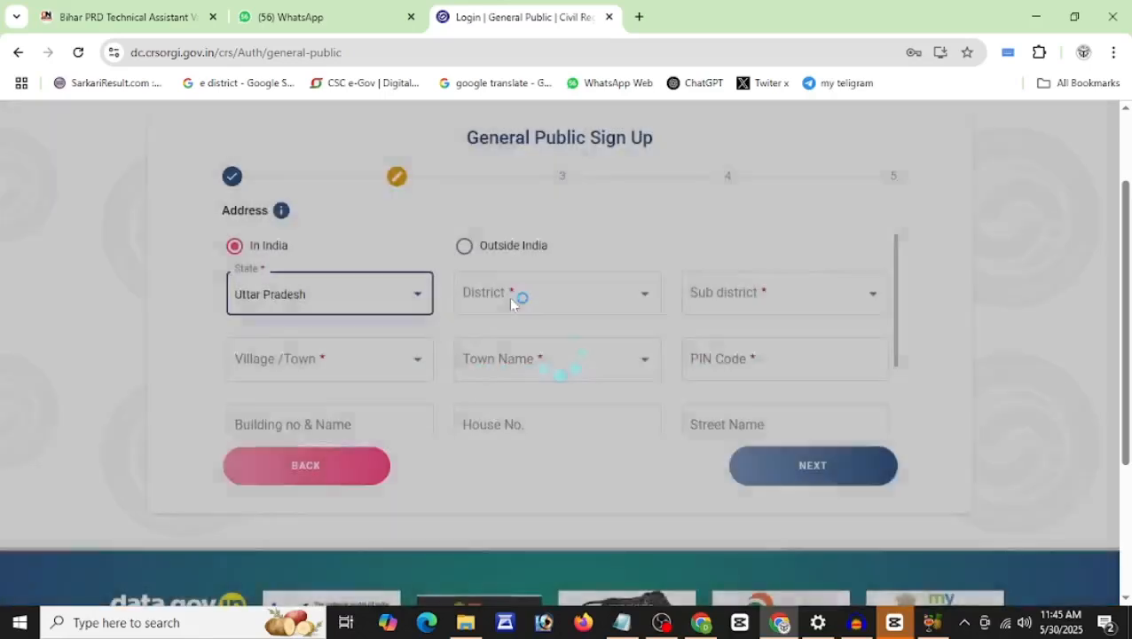
# Step: Mark the address as a Village and continue to the Aadhaar and Nationality step
pyautogui.click(511, 302)
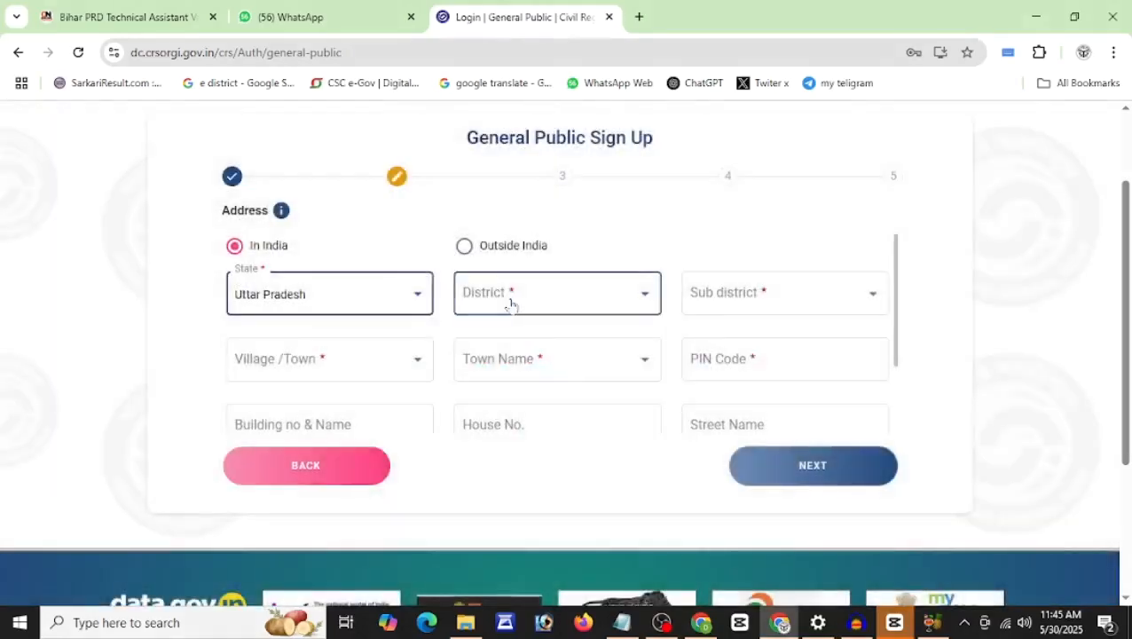
pyautogui.scroll(-20, 511, 306)
pyautogui.scroll(20, 511, 304)
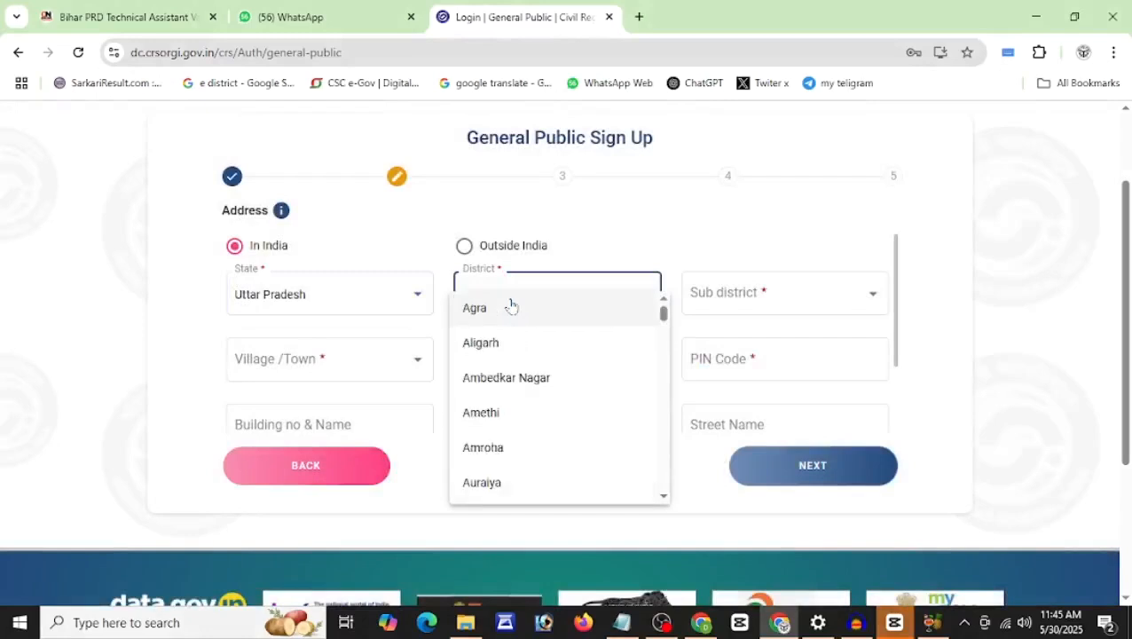
pyautogui.click(725, 242)
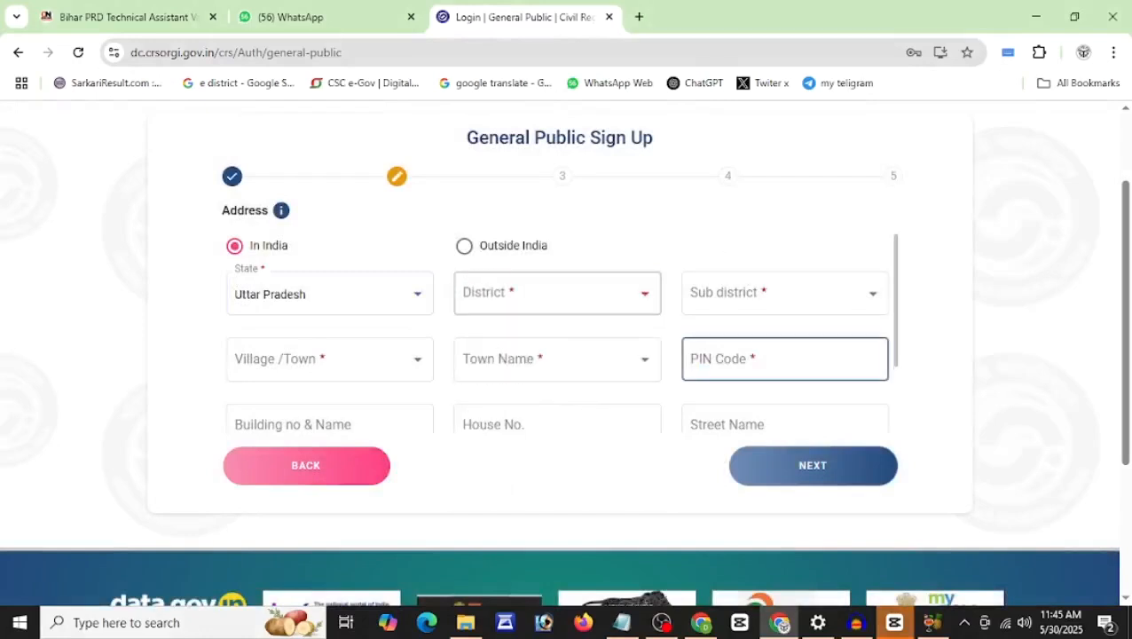
pyautogui.click(358, 367)
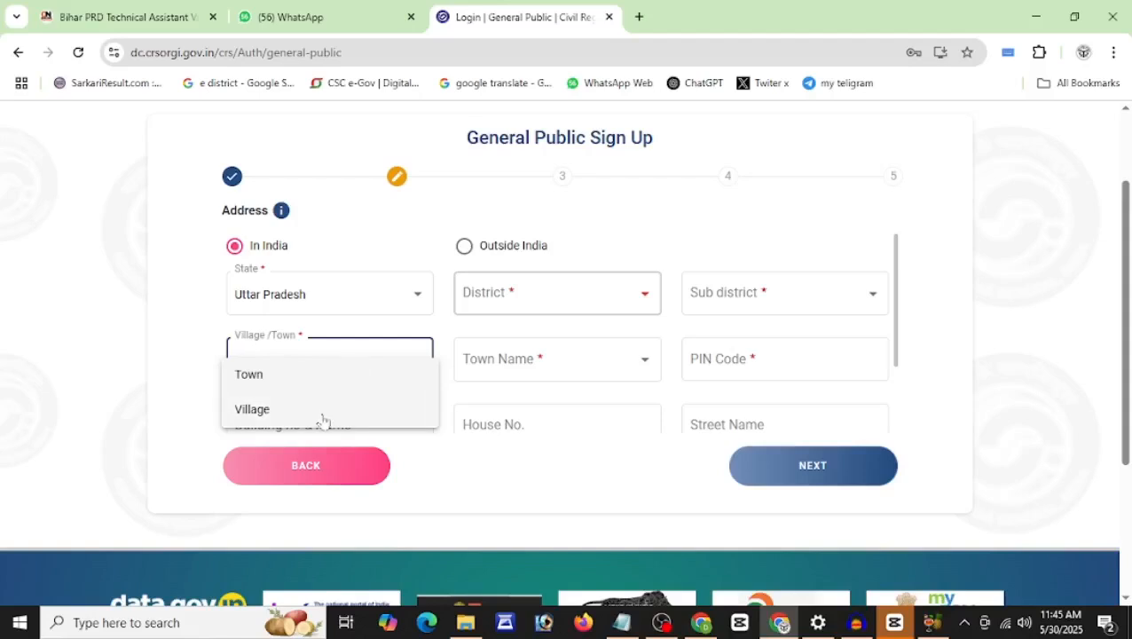
pyautogui.click(266, 408)
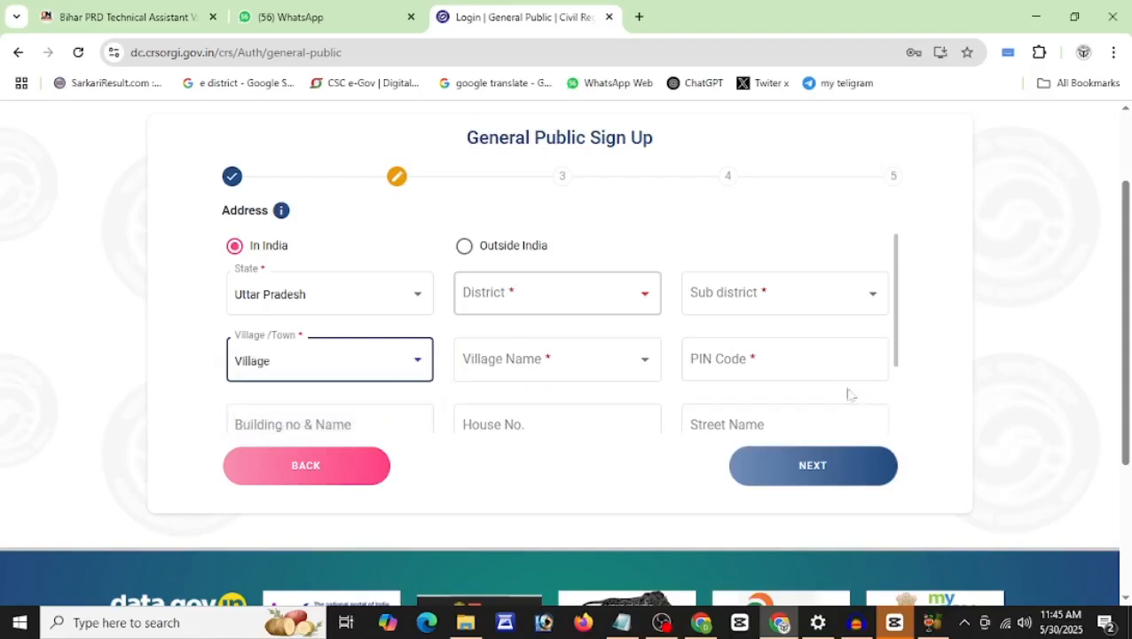
pyautogui.moveTo(894, 311); pyautogui.dragTo(895, 390)
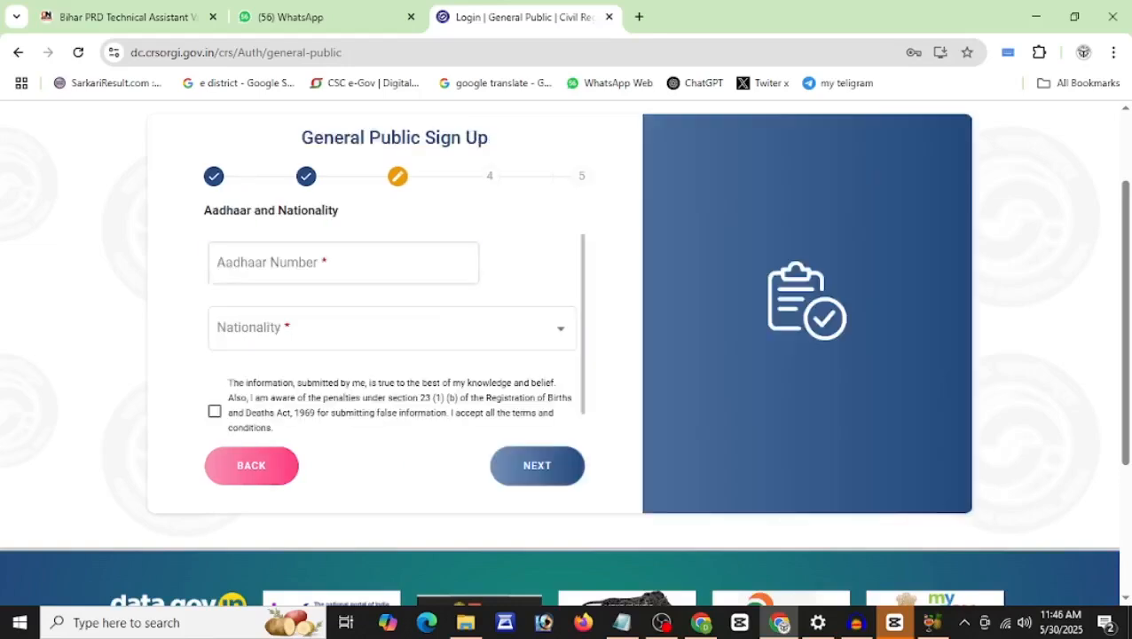
# Step: Choose Indian nationality, accept the declaration and submit, which reports an Aadhaar mismatch
pyautogui.click(343, 262)
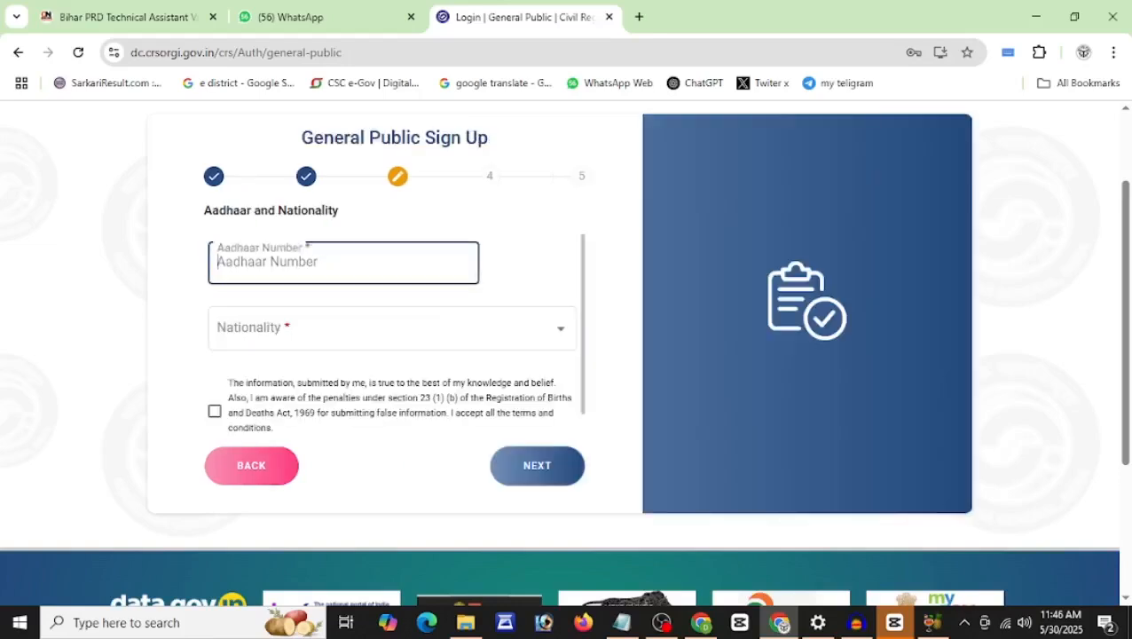
pyautogui.click(335, 330)
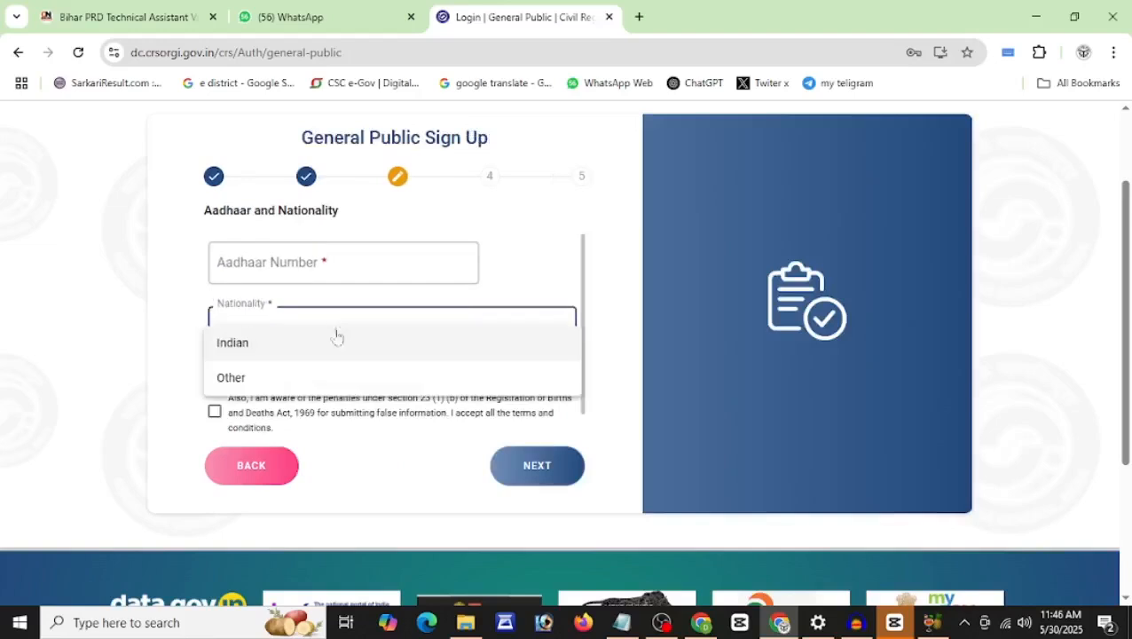
pyautogui.click(328, 354)
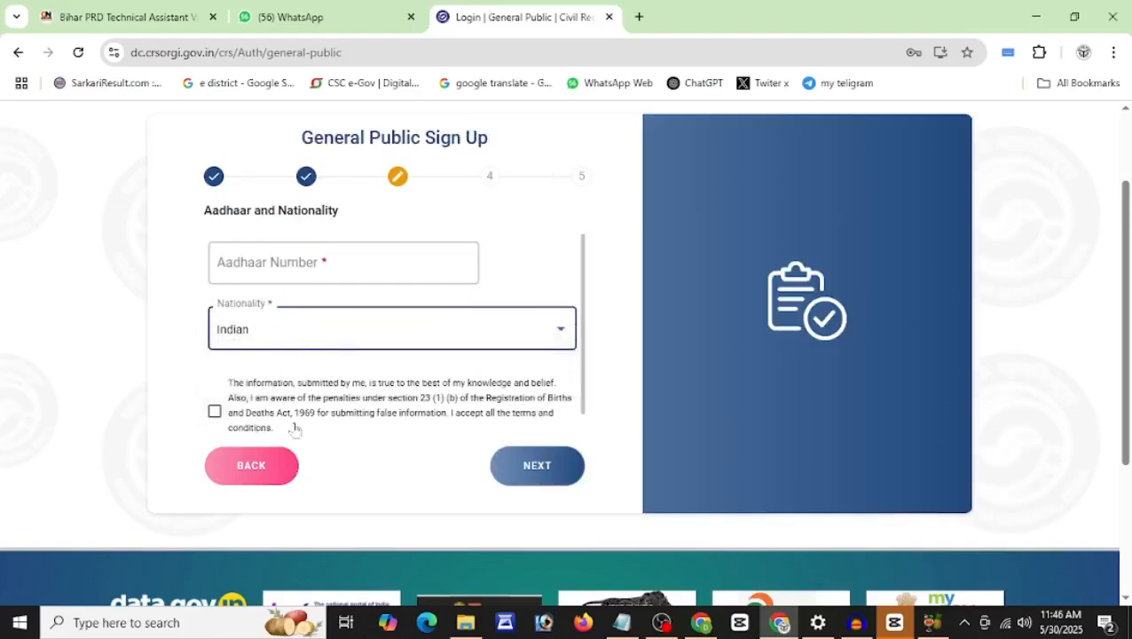
pyautogui.click(533, 468)
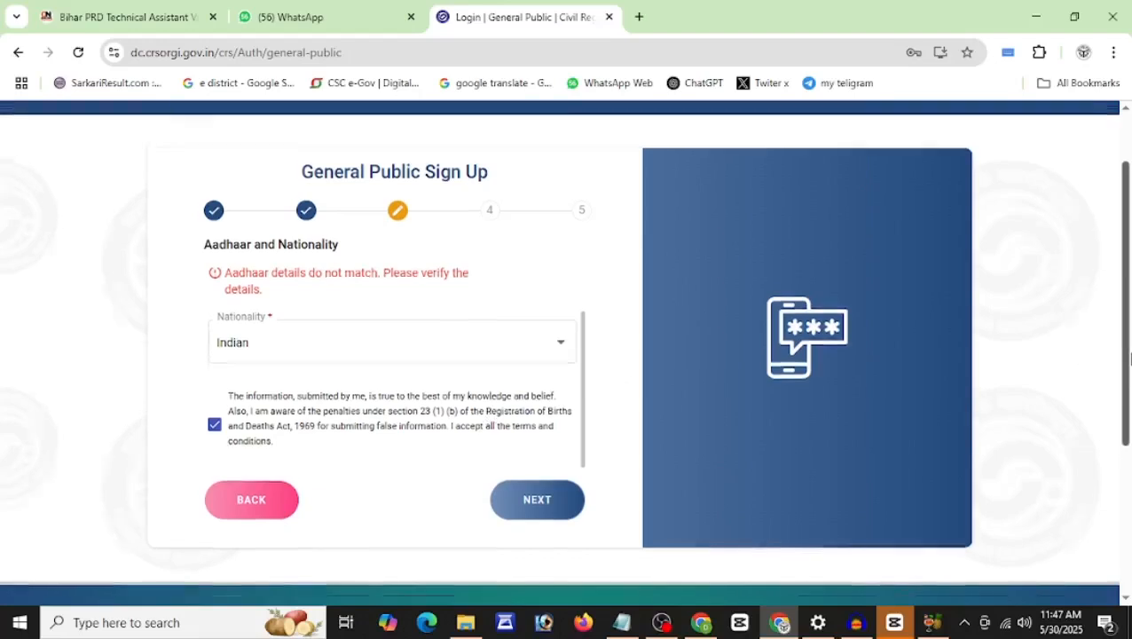
pyautogui.scroll(1, 1129, 299)
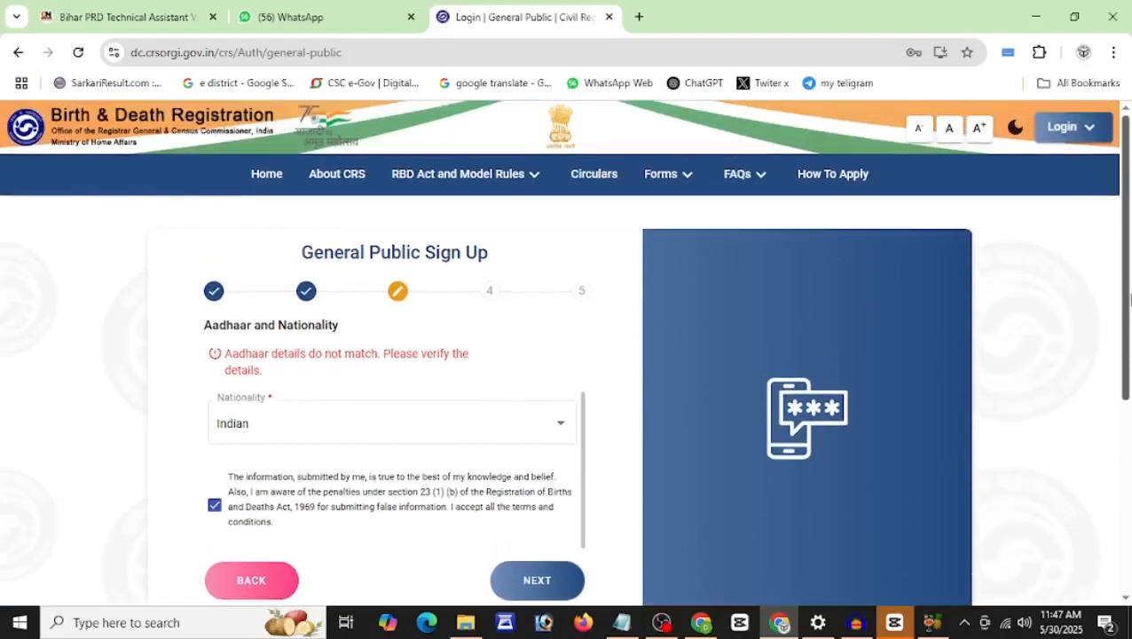
# Step: Log in as General Public with the login ID, password and captcha answer
pyautogui.click(1072, 128)
pyautogui.click(901, 194)
pyautogui.click(1061, 126)
pyautogui.click(971, 176)
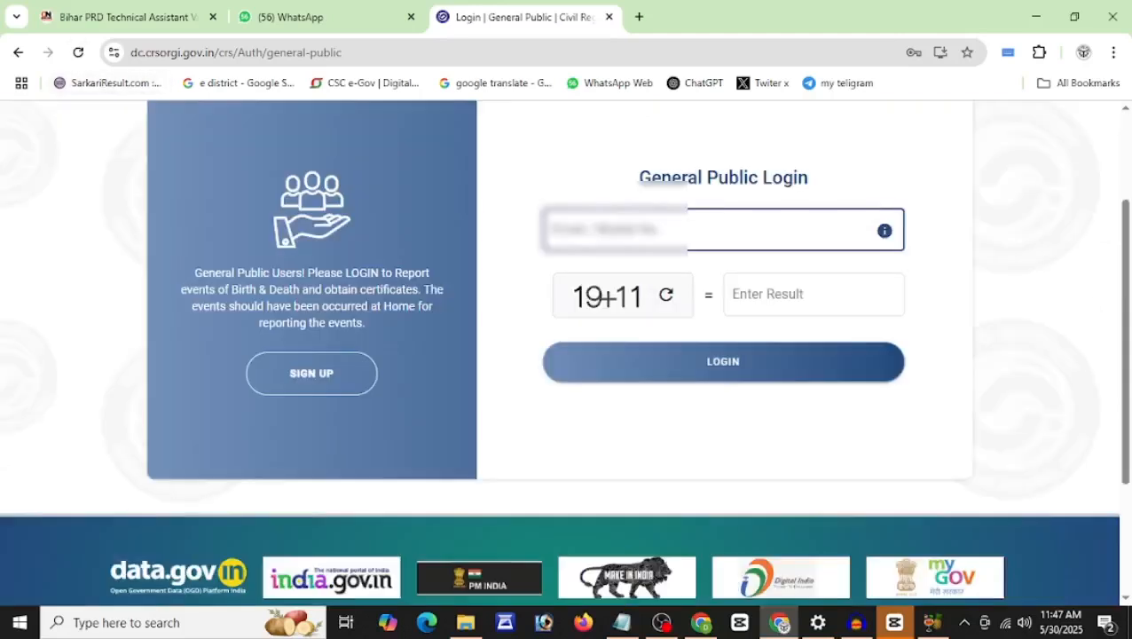
pyautogui.click(654, 227)
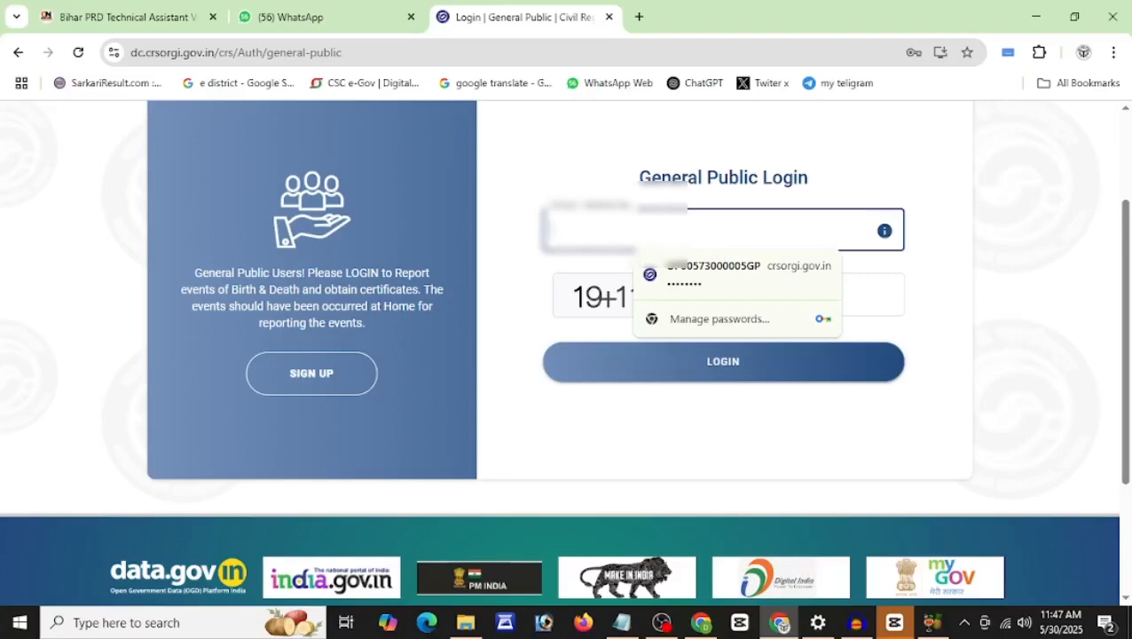
pyautogui.write('62')
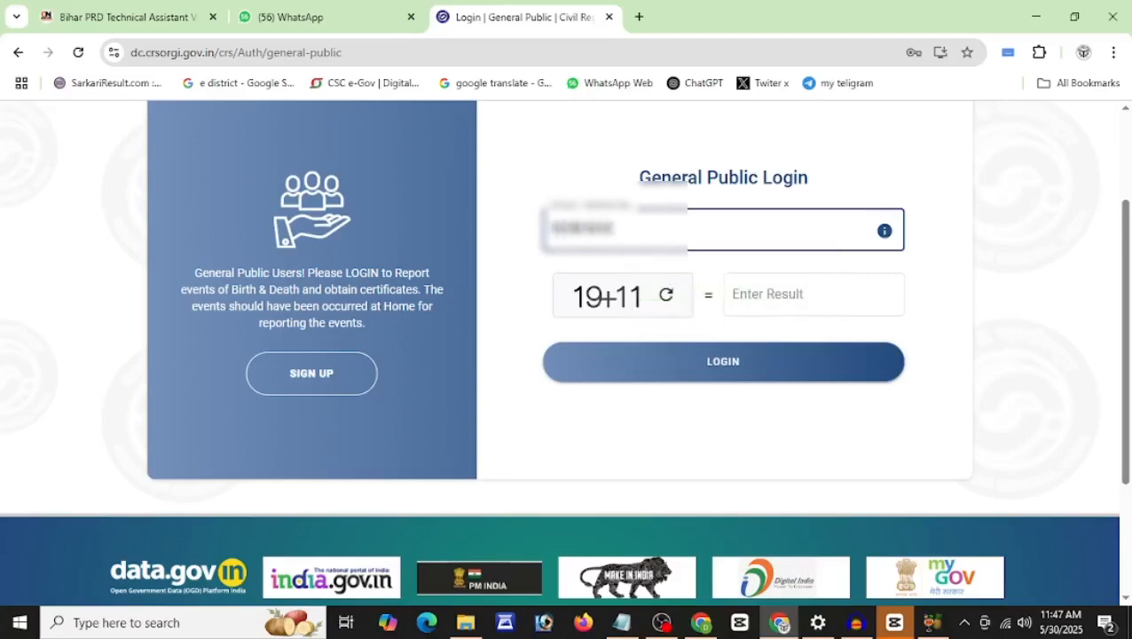
pyautogui.click(781, 293)
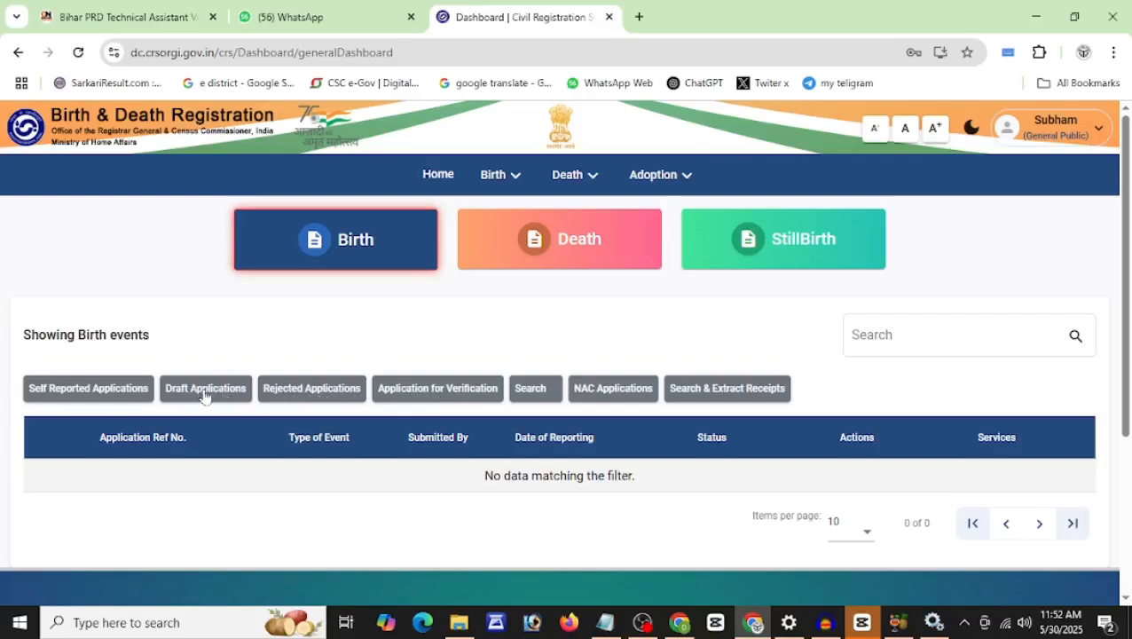
# Step: Open Birth > Report Birth and go to the Legal Information state field
pyautogui.click(494, 180)
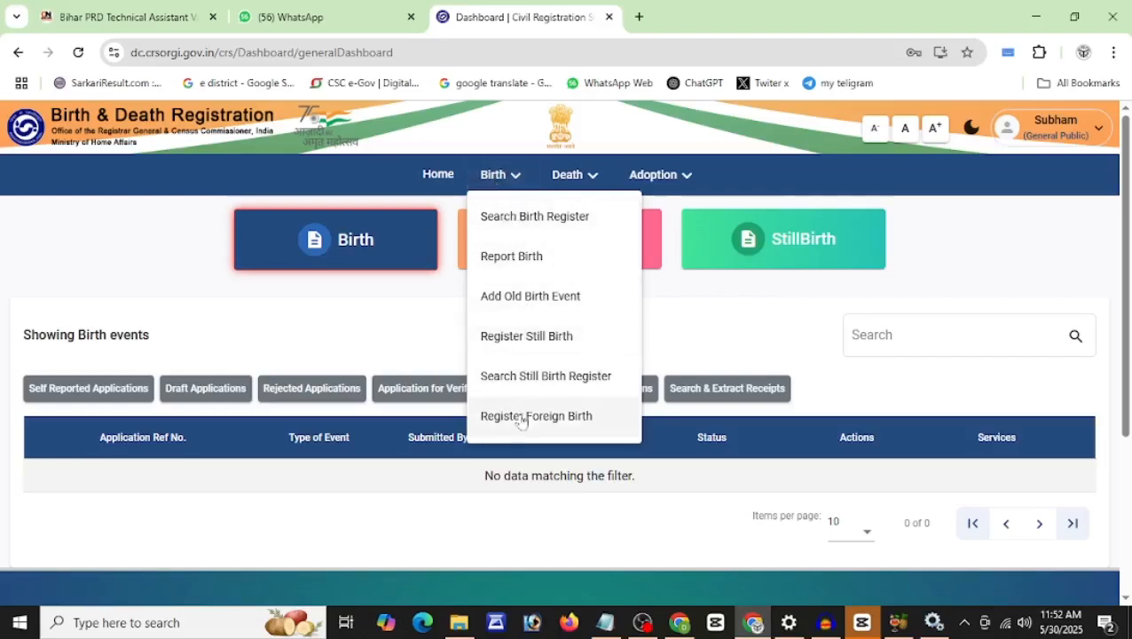
pyautogui.click(515, 257)
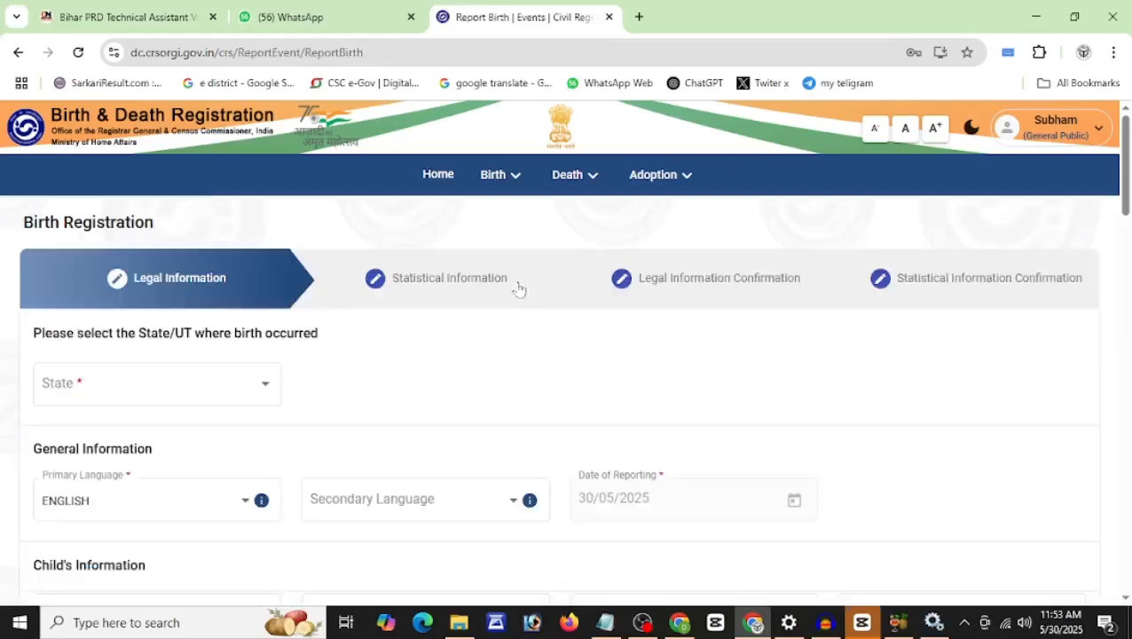
pyautogui.scroll(-1, 1129, 190)
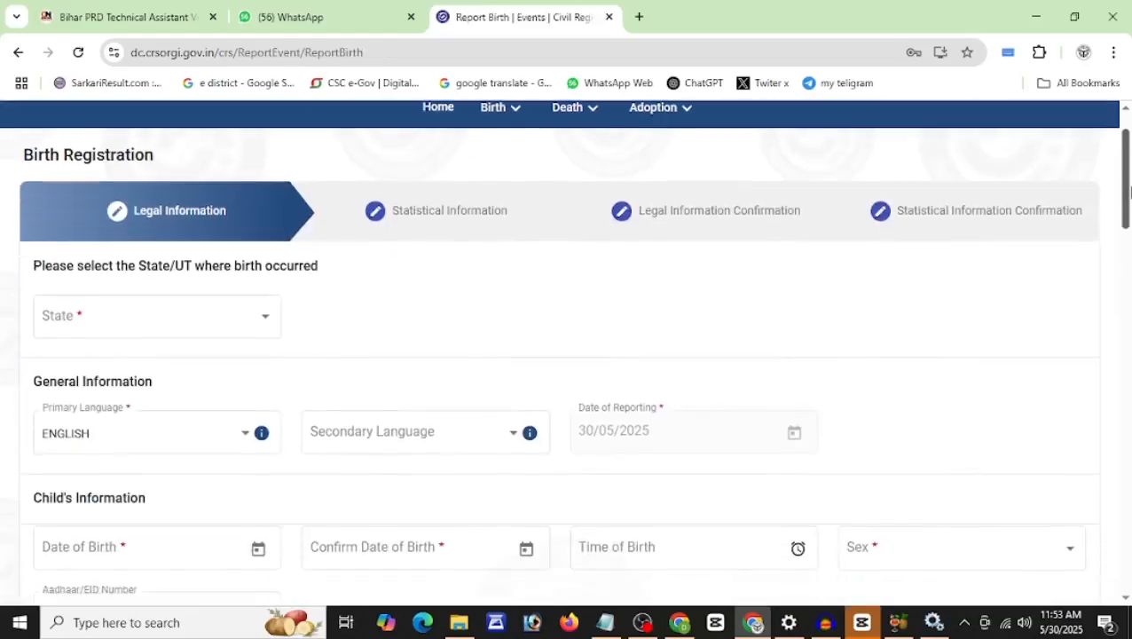
pyautogui.scroll(-2, 1129, 190)
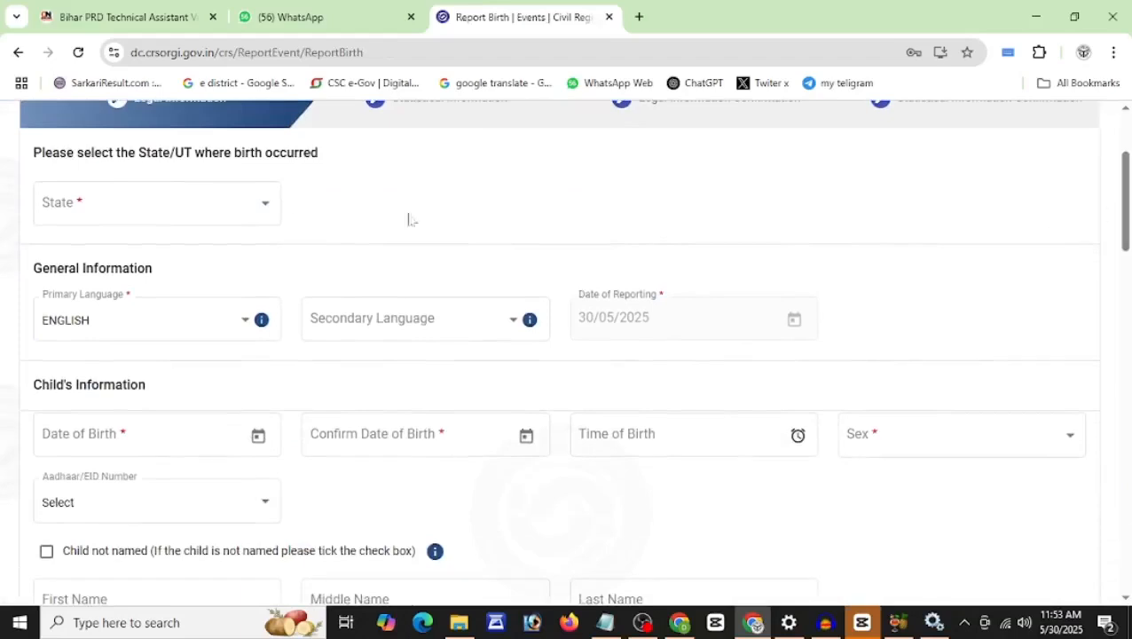
pyautogui.click(109, 219)
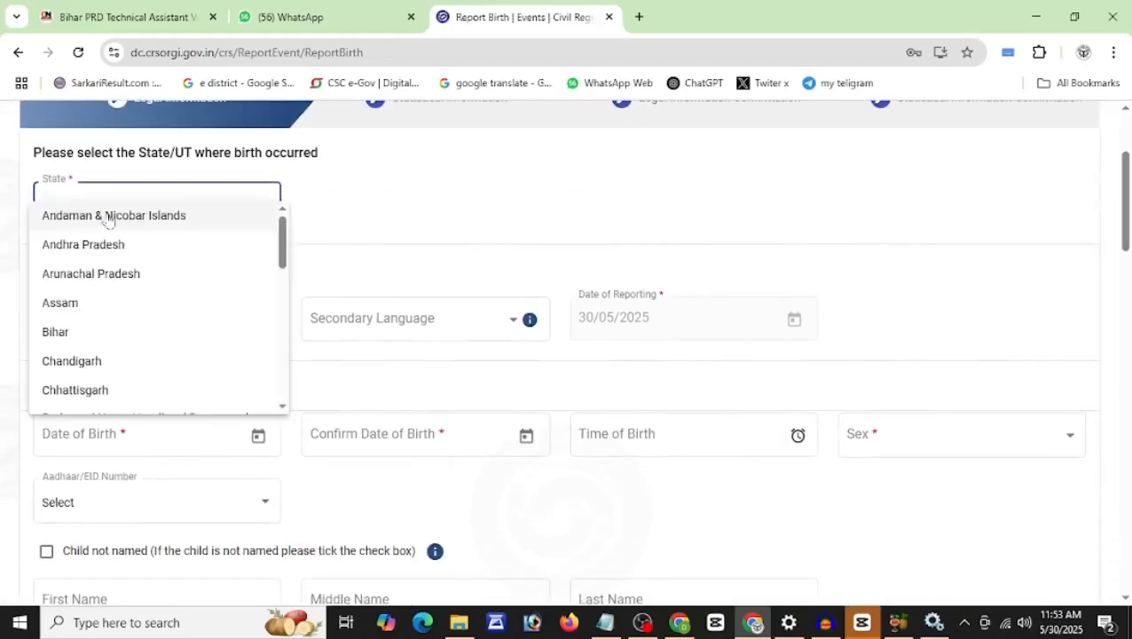
# Step: Set the state where the birth occurred to Uttar Pradesh
pyautogui.press('u')
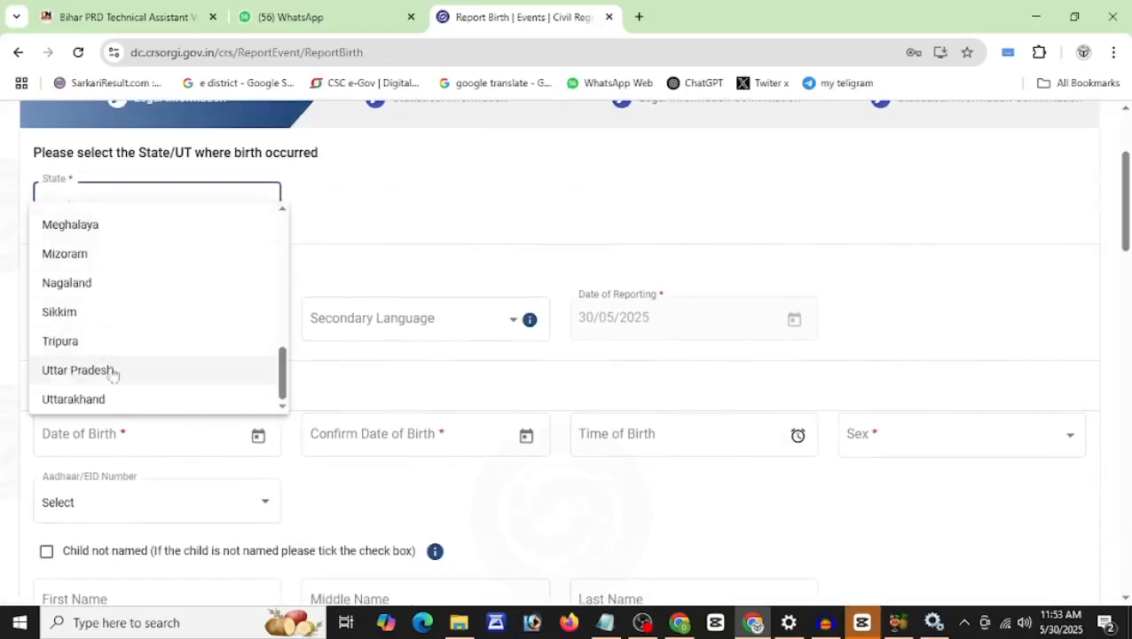
pyautogui.click(111, 370)
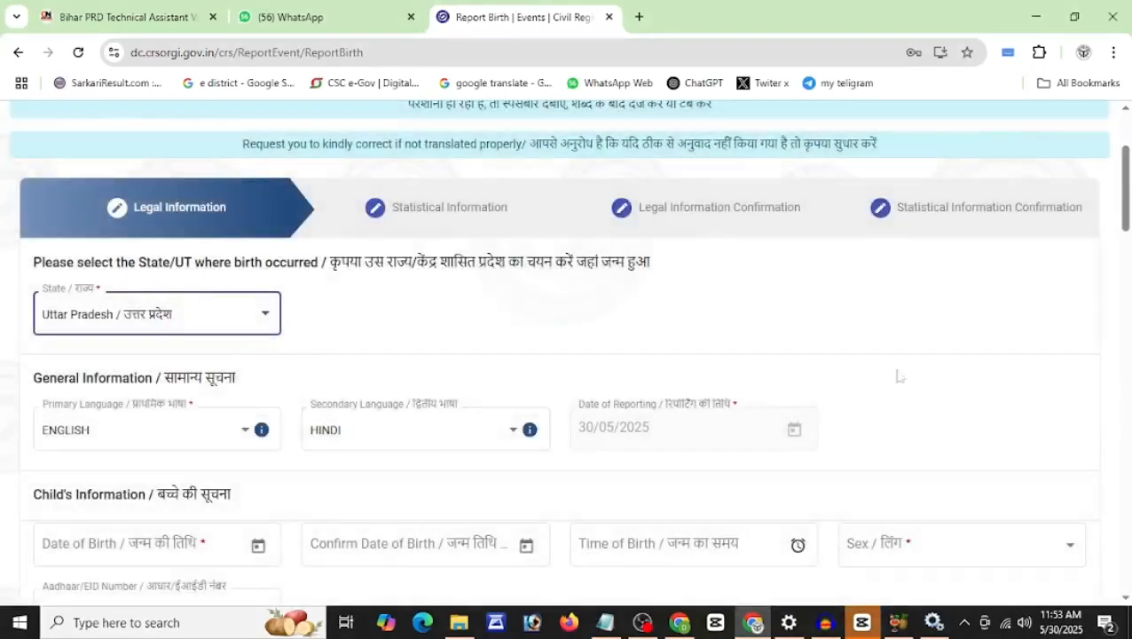
pyautogui.moveTo(1126, 188); pyautogui.dragTo(1126, 251)
pyautogui.click(213, 190)
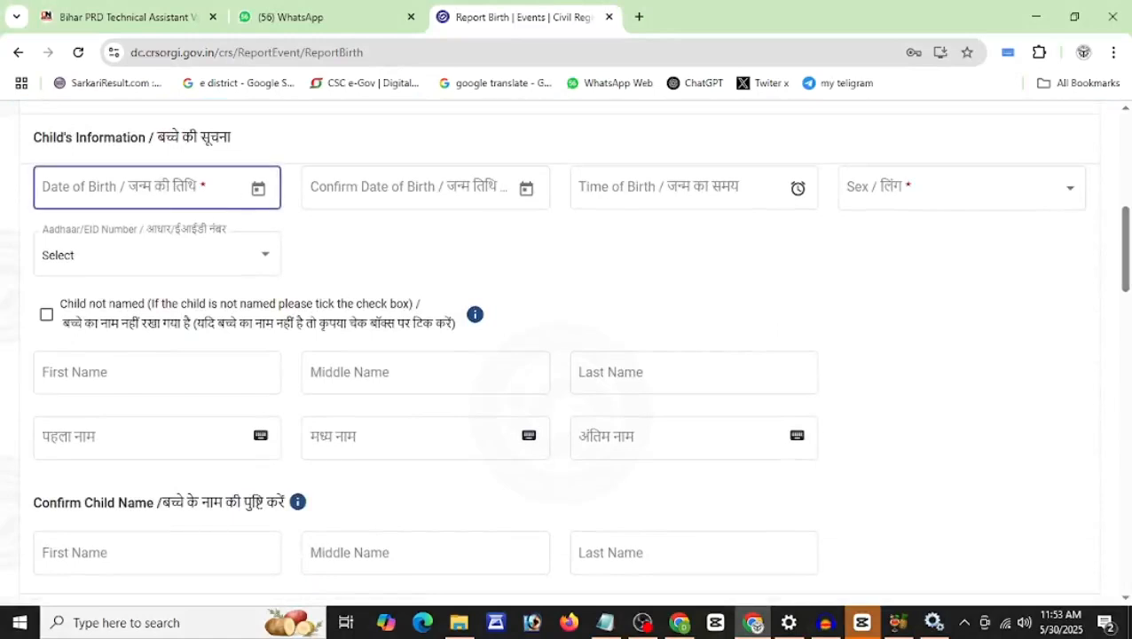
pyautogui.click(255, 195)
pyautogui.click(114, 246)
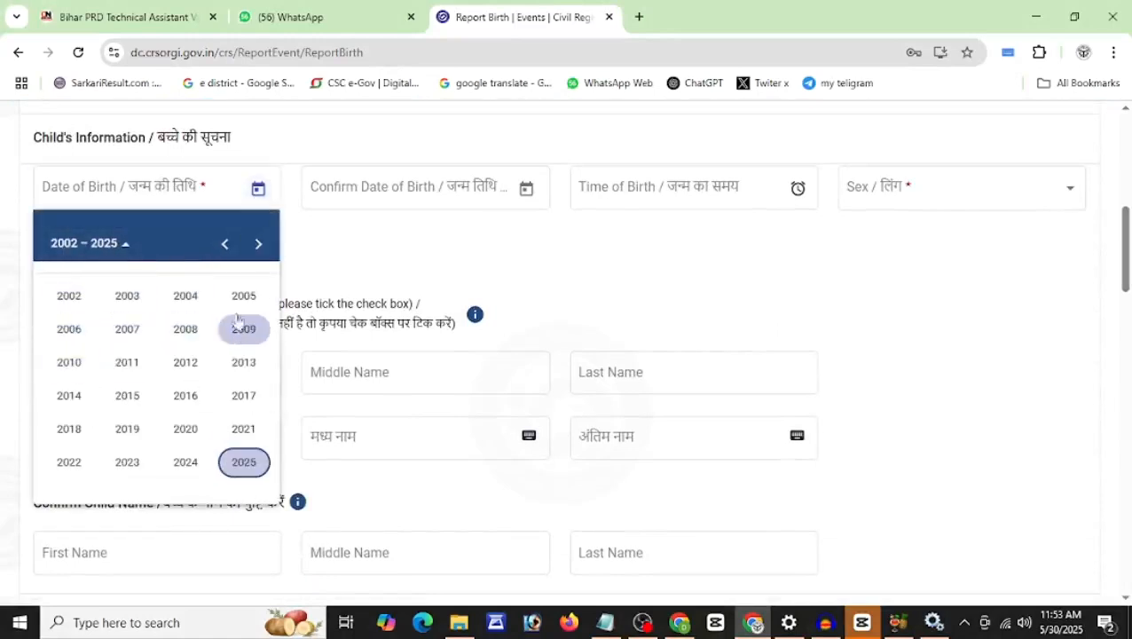
pyautogui.click(224, 243)
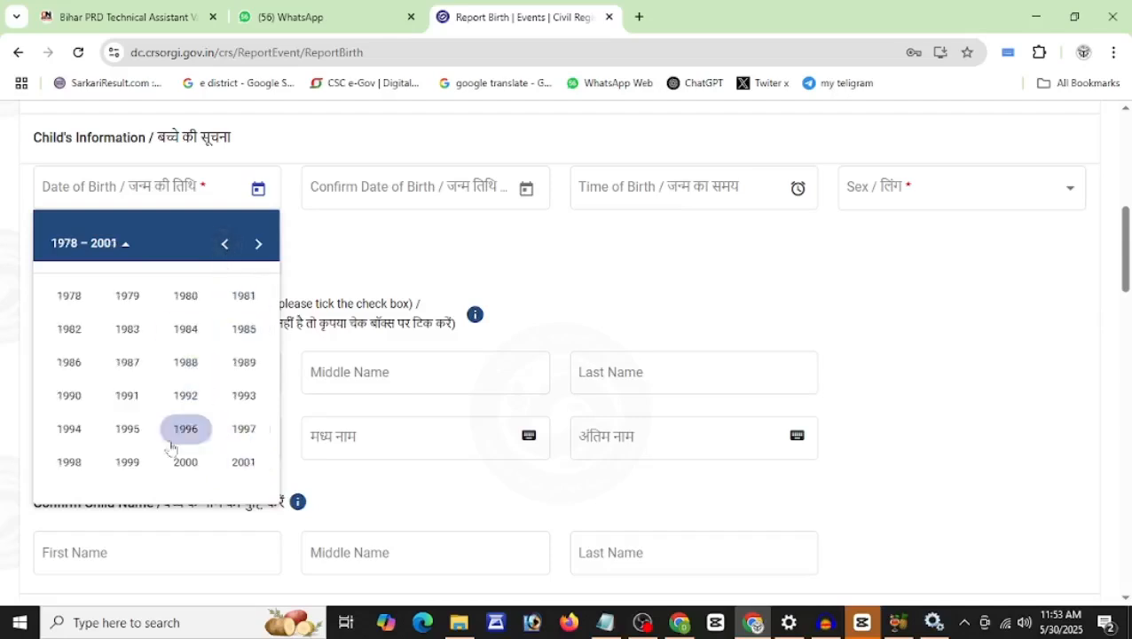
pyautogui.click(76, 462)
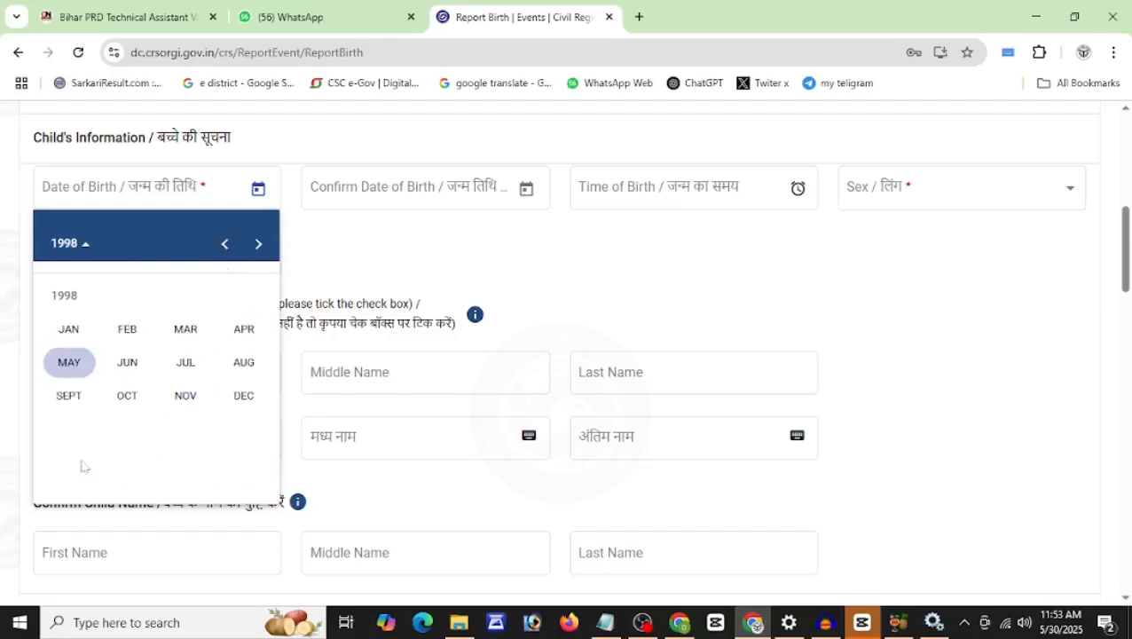
pyautogui.click(127, 396)
pyautogui.click(189, 318)
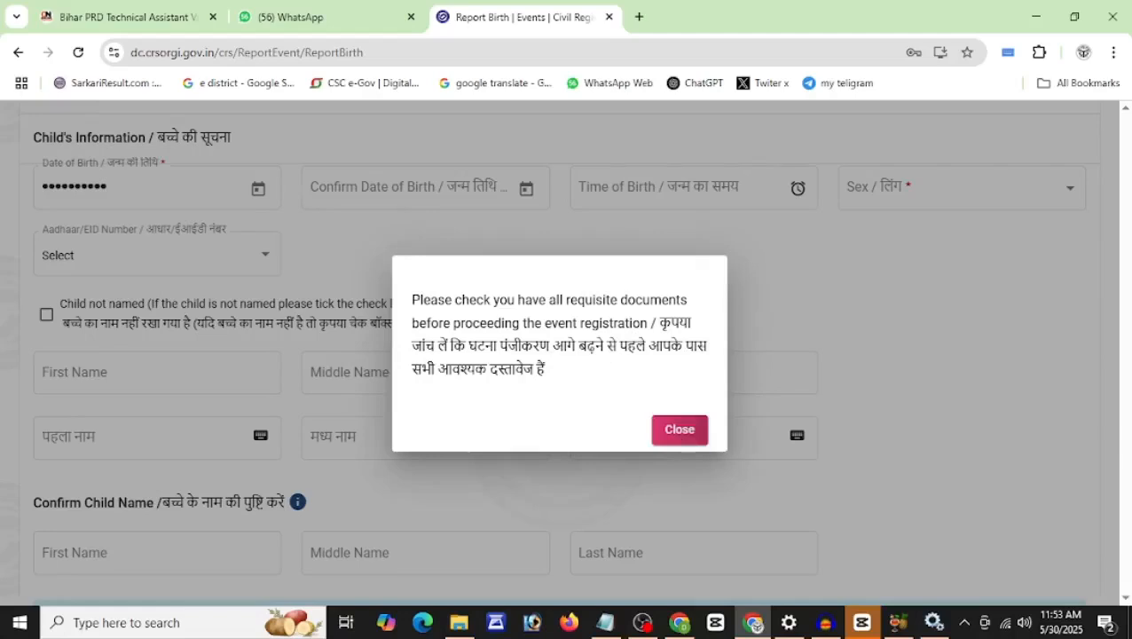
pyautogui.click(680, 430)
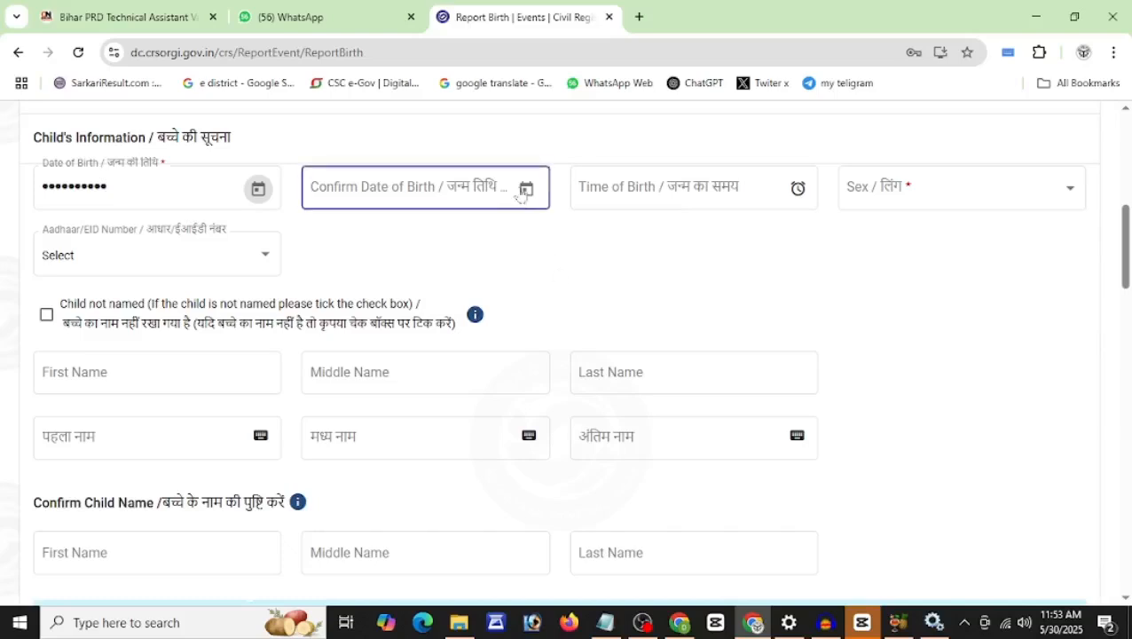
# Step: Confirm the birth date as 01/10/1998 and set time of birth to 1:10 AM
pyautogui.click(526, 189)
pyautogui.click(369, 256)
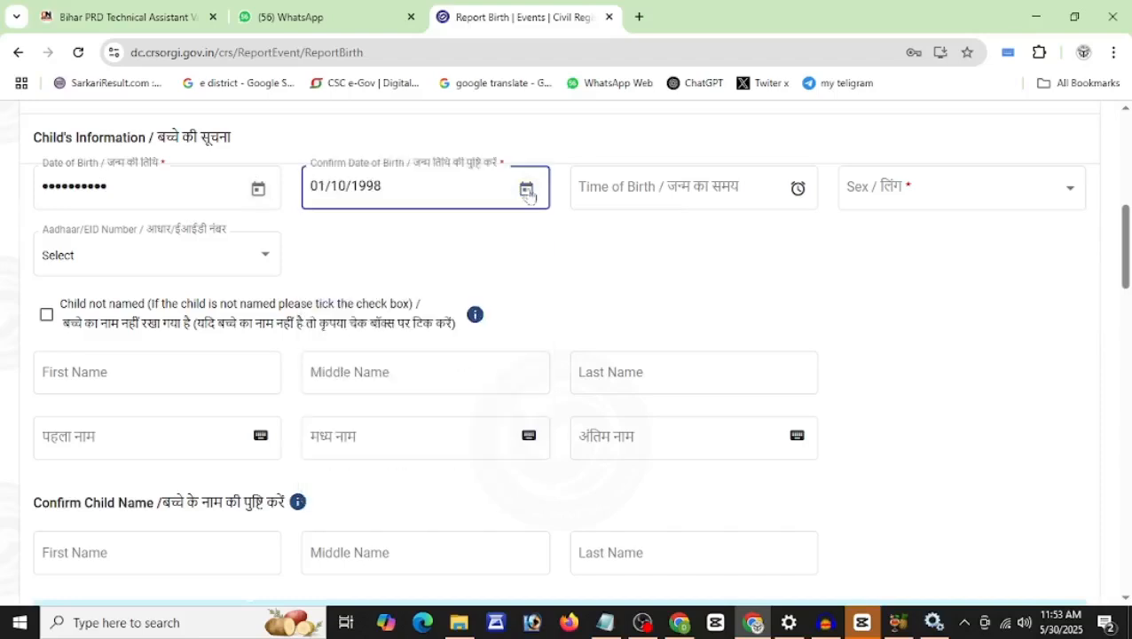
pyautogui.press('Tab')
pyautogui.click(713, 191)
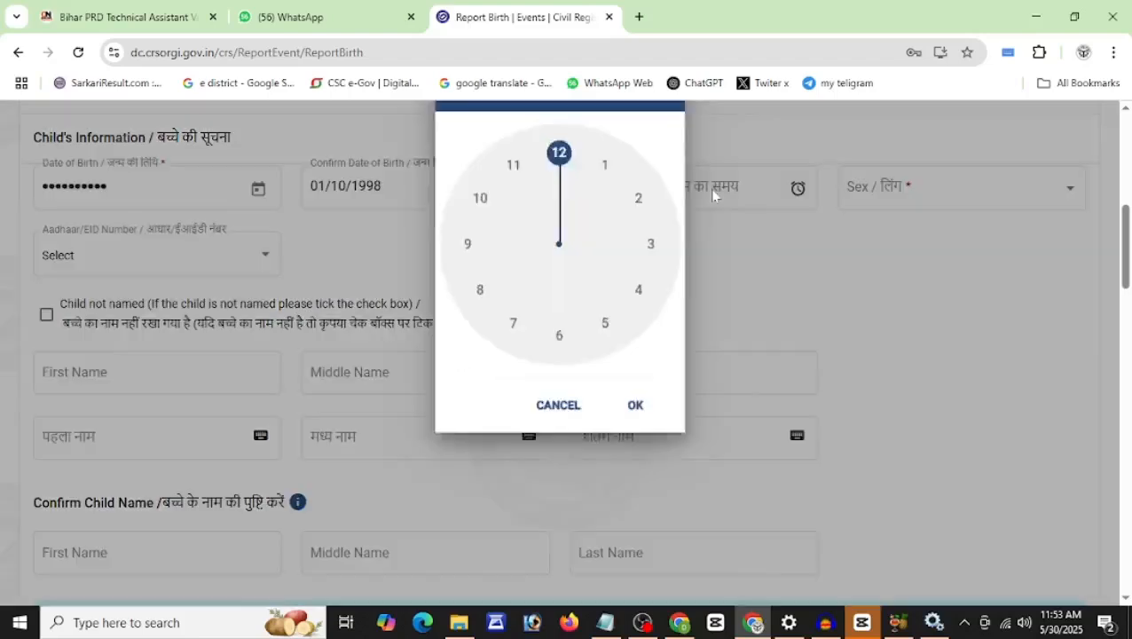
pyautogui.click(611, 284)
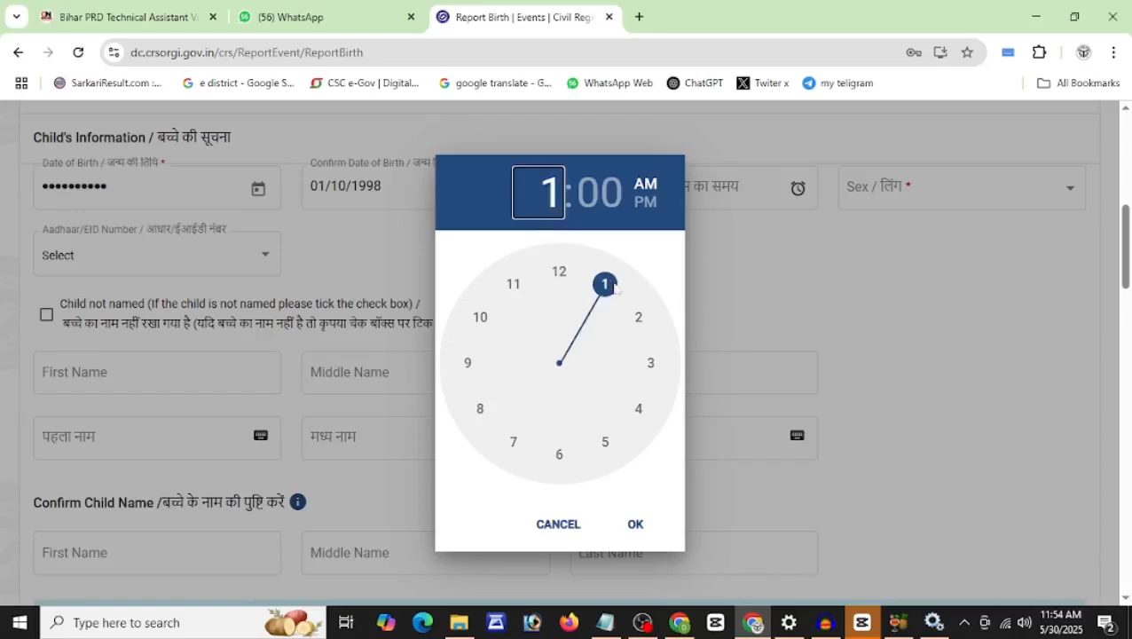
pyautogui.moveTo(550, 277); pyautogui.dragTo(637, 317)
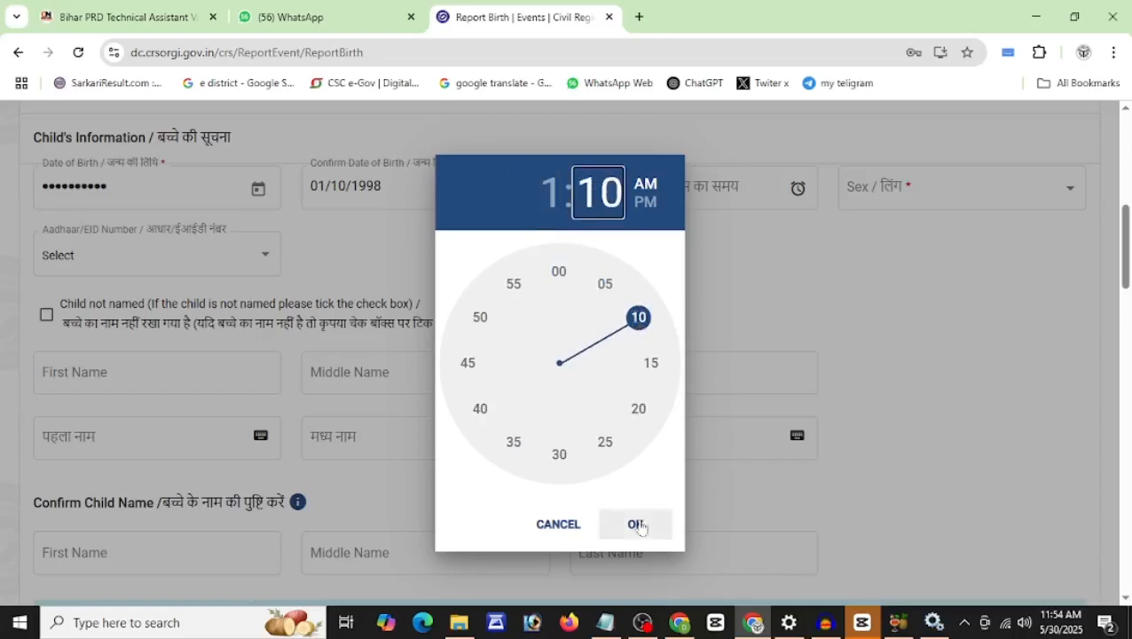
pyautogui.click(638, 524)
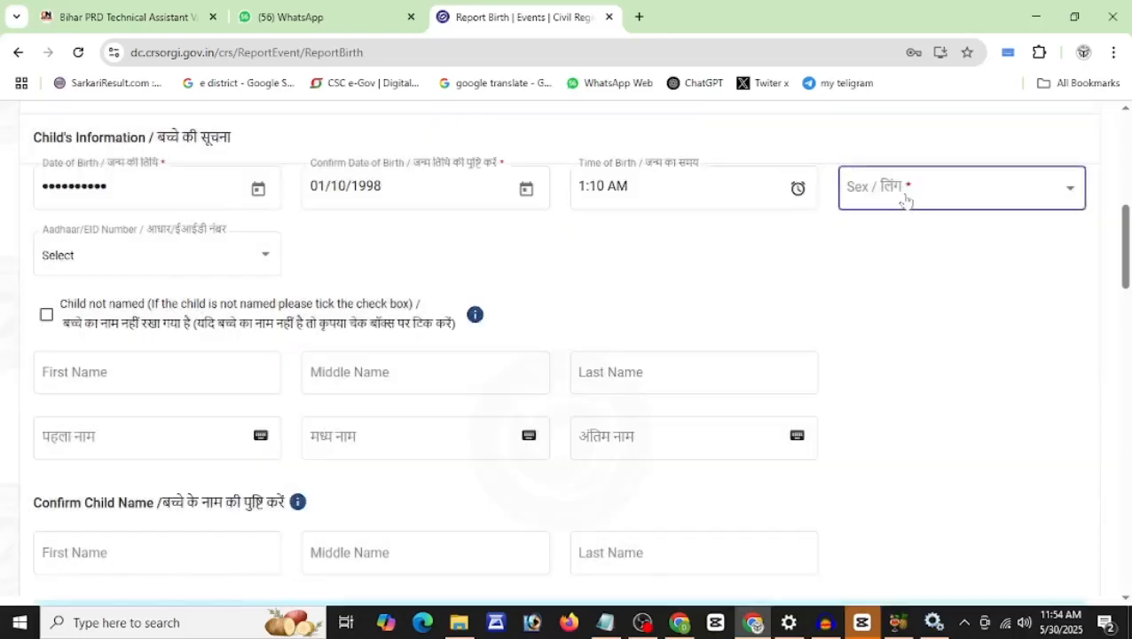
# Step: Set the child's sex to Male
pyautogui.click(904, 200)
pyautogui.click(894, 235)
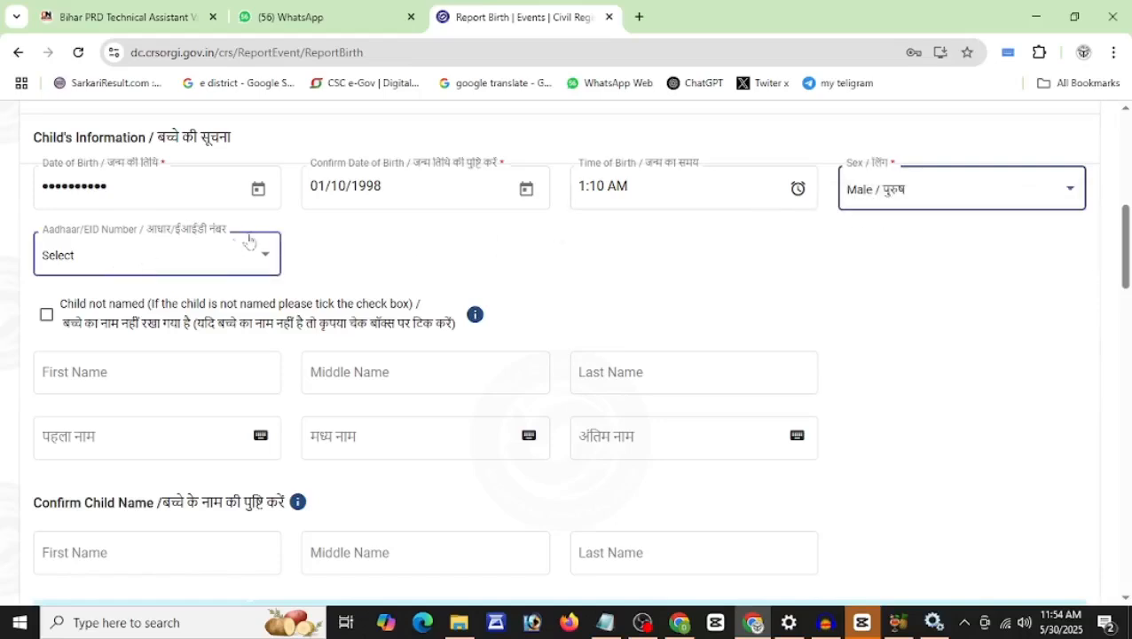
pyautogui.click(162, 264)
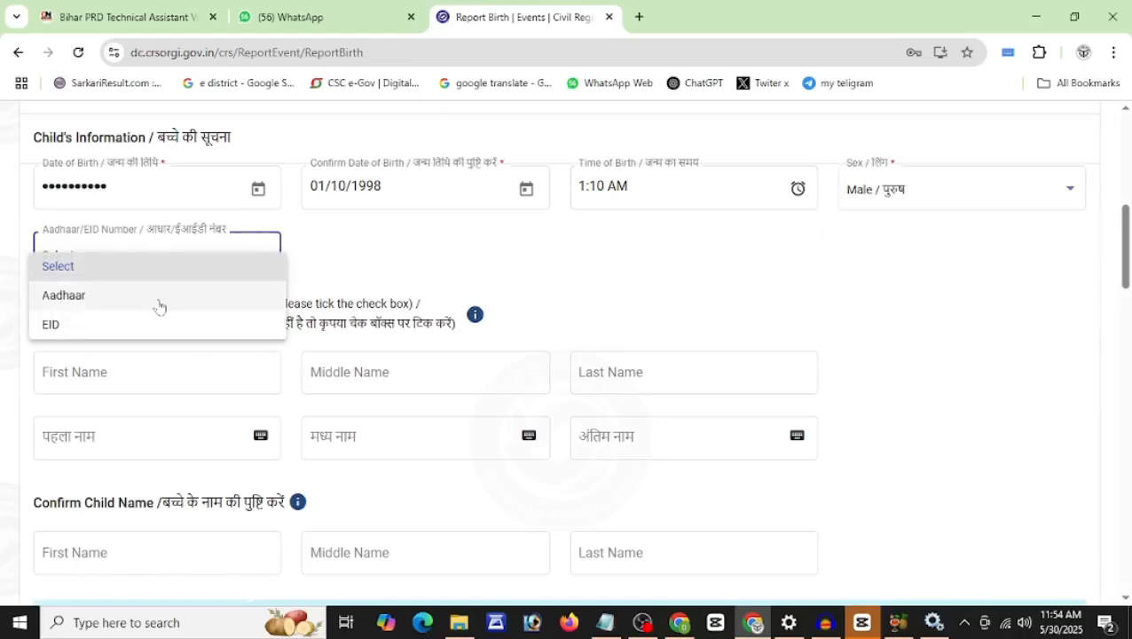
# Step: Set the child's ID type to Aadhaar, leaving the Aadhaar Number blank
pyautogui.click(160, 304)
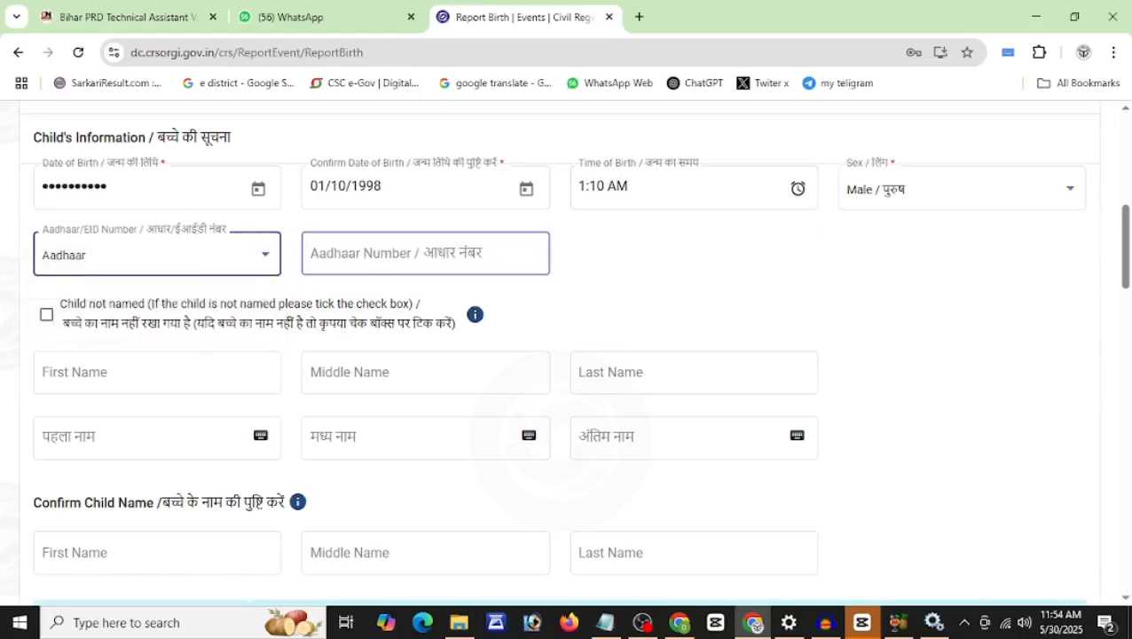
pyautogui.click(373, 251)
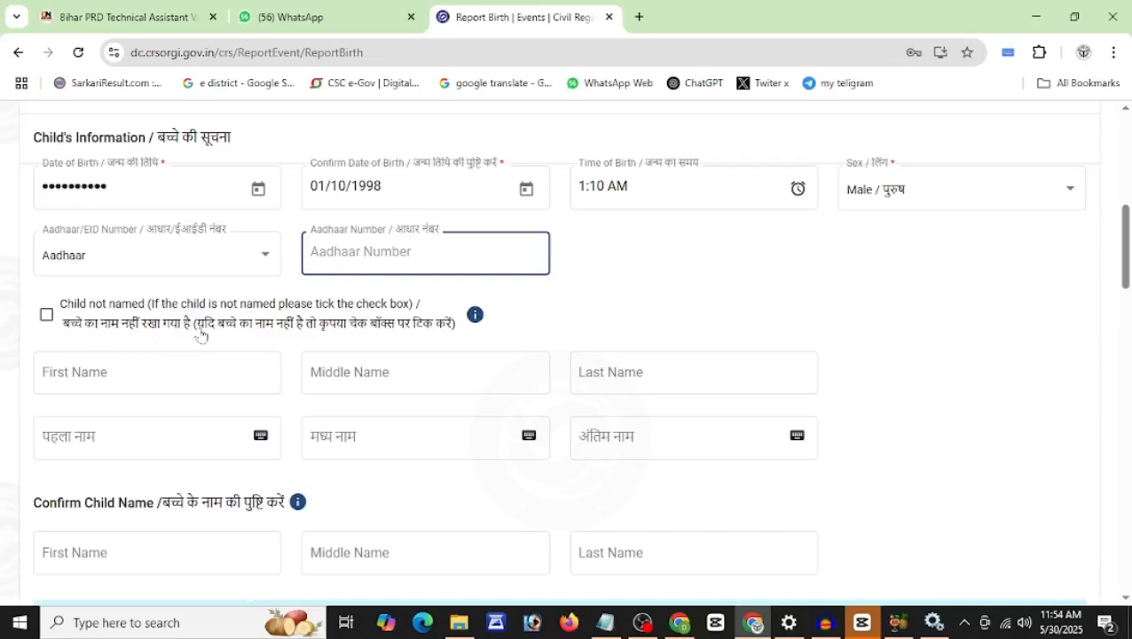
pyautogui.click(46, 318)
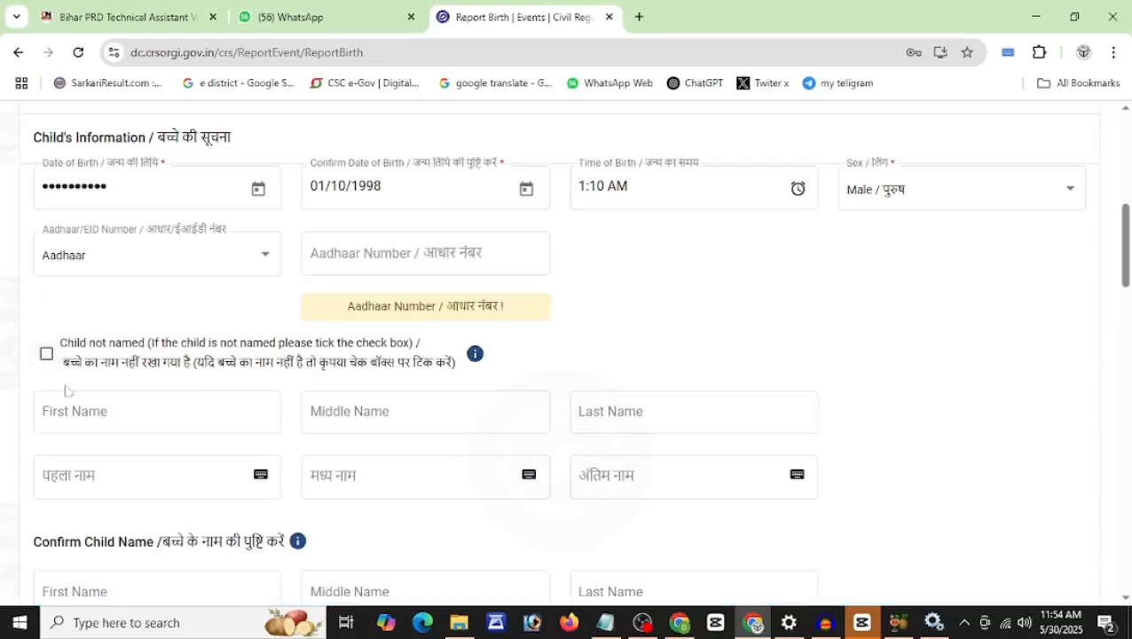
pyautogui.click(98, 262)
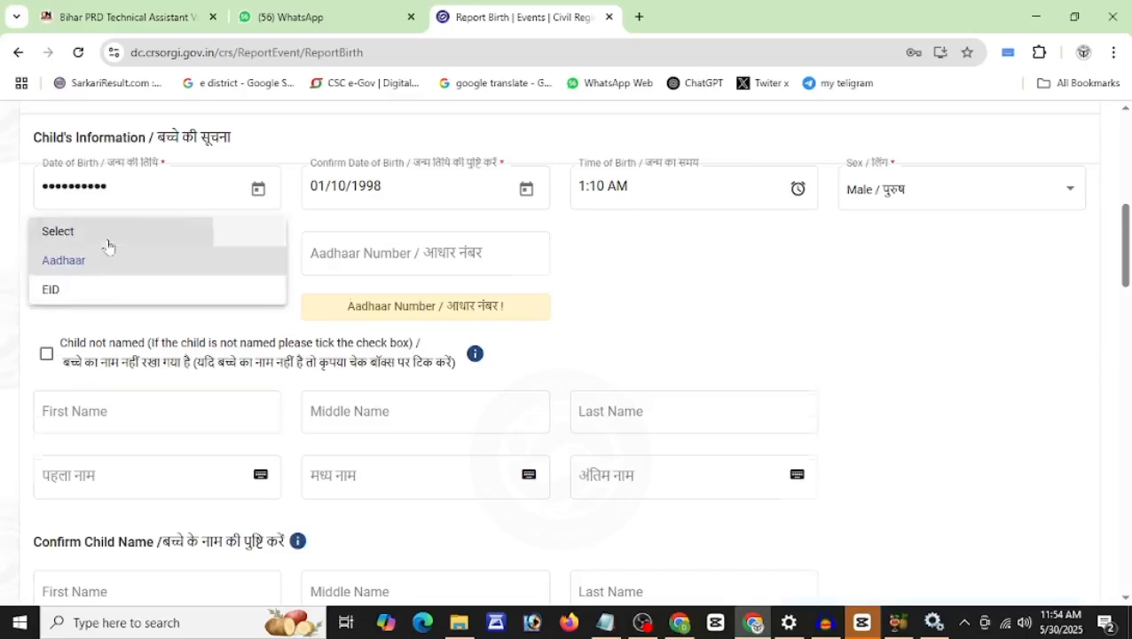
pyautogui.click(107, 245)
pyautogui.click(215, 265)
pyautogui.click(180, 321)
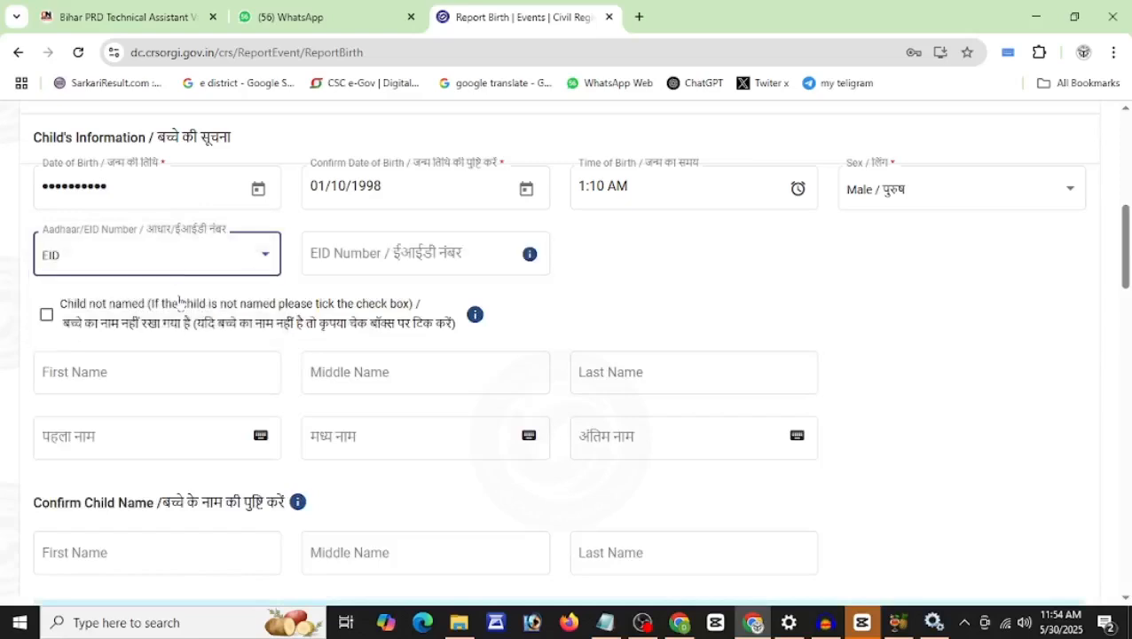
pyautogui.click(178, 268)
pyautogui.click(185, 232)
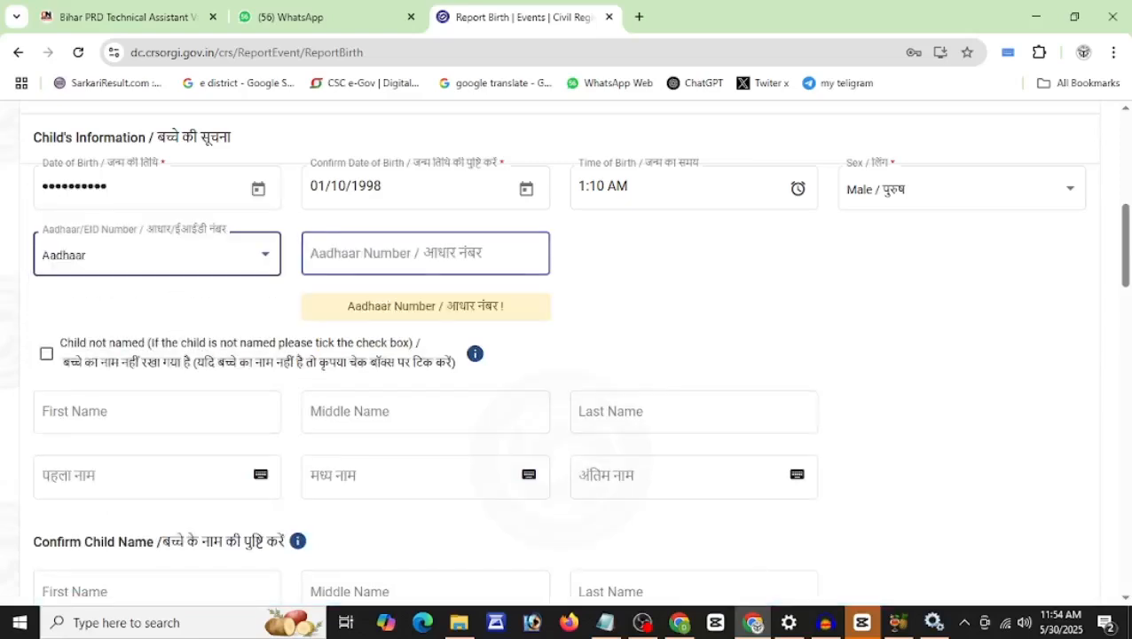
pyautogui.click(157, 412)
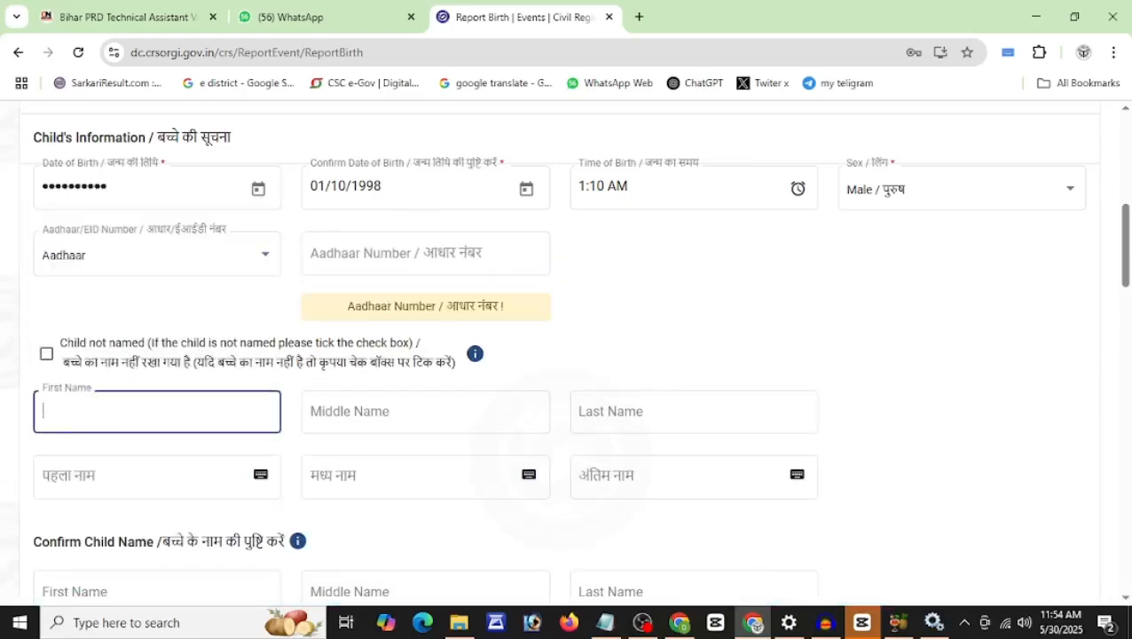
# Step: Enter the child's first and last names, including the Hindi name fields
pyautogui.write('SUBH')
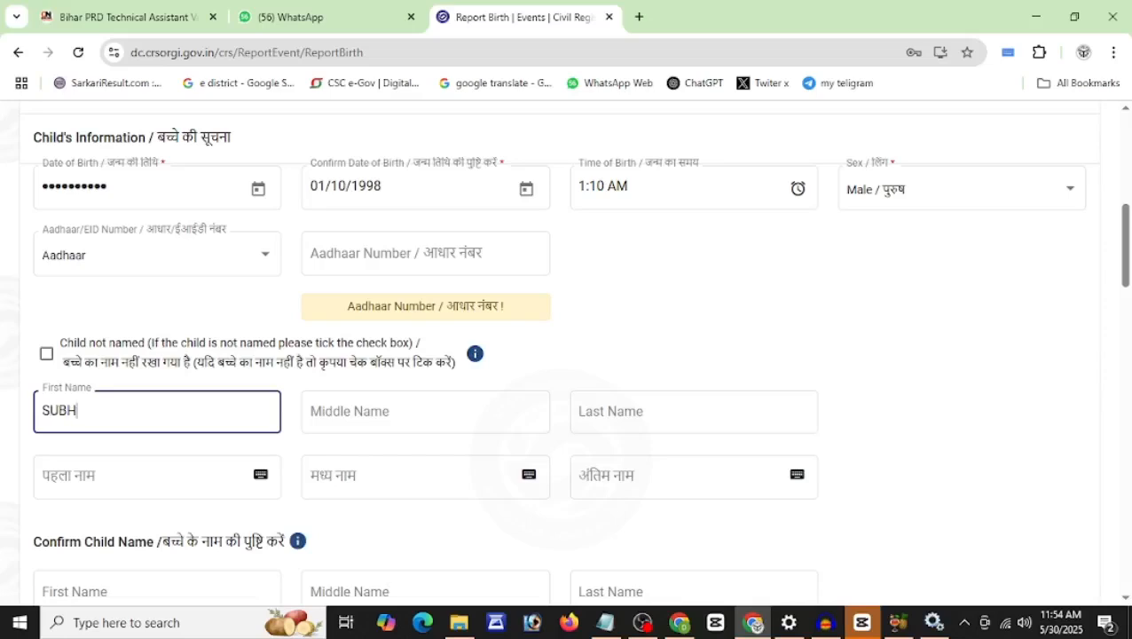
pyautogui.press('Tab')
pyautogui.press('Tab')
pyautogui.press('Tab')
pyautogui.write('k')
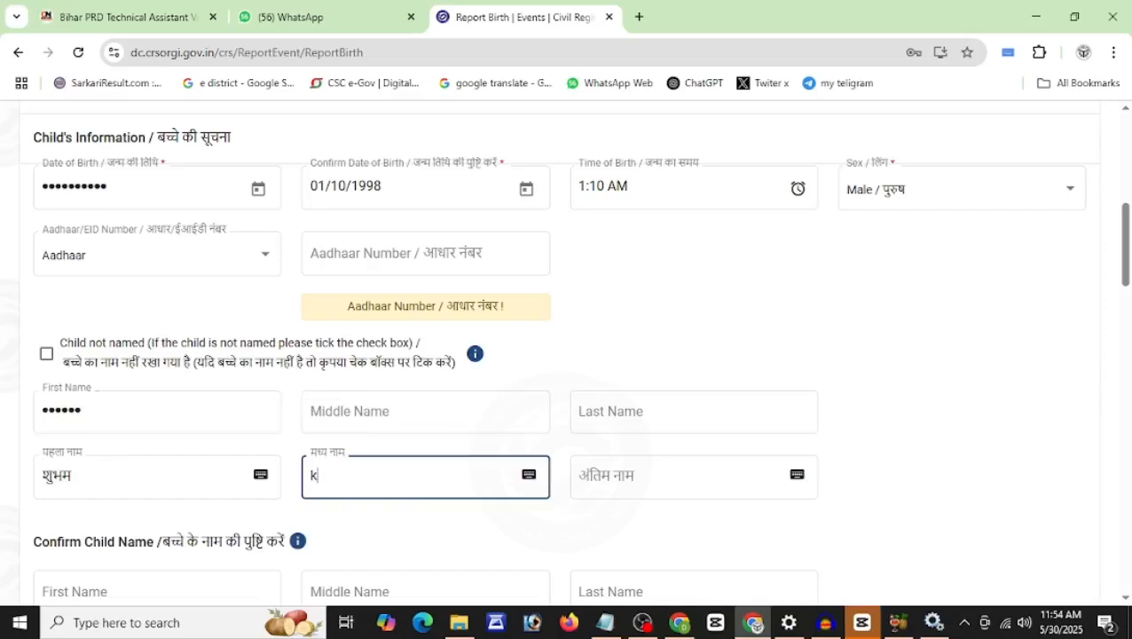
pyautogui.click(621, 411)
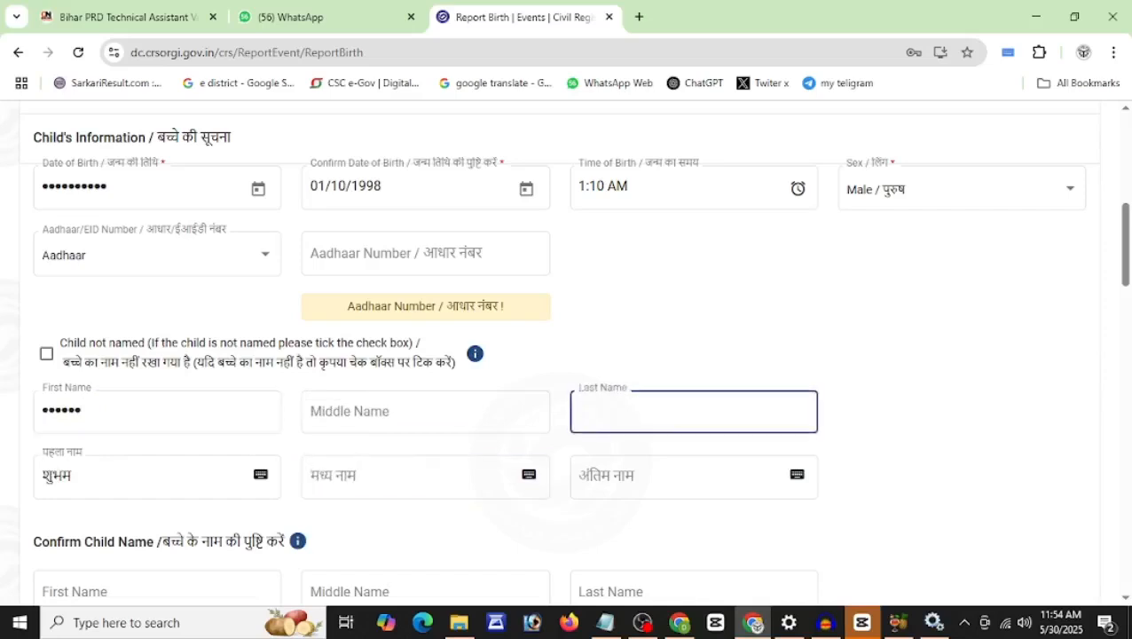
pyautogui.press('Tab')
pyautogui.scroll(-2, 1126, 255)
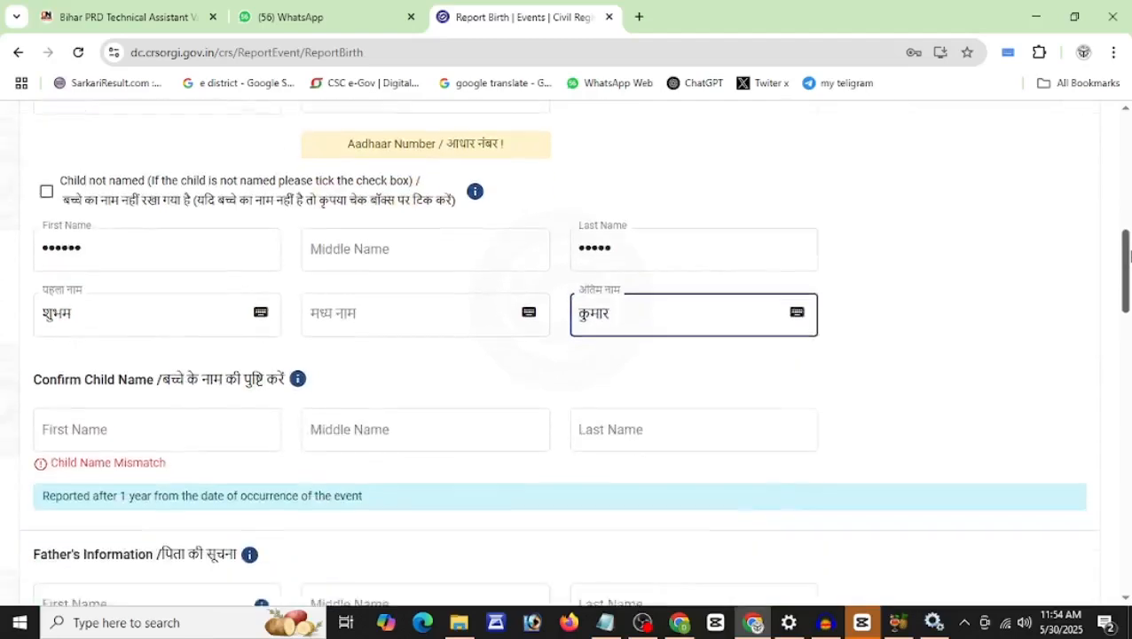
pyautogui.moveTo(1130, 256); pyautogui.dragTo(1130, 258)
pyautogui.click(261, 299)
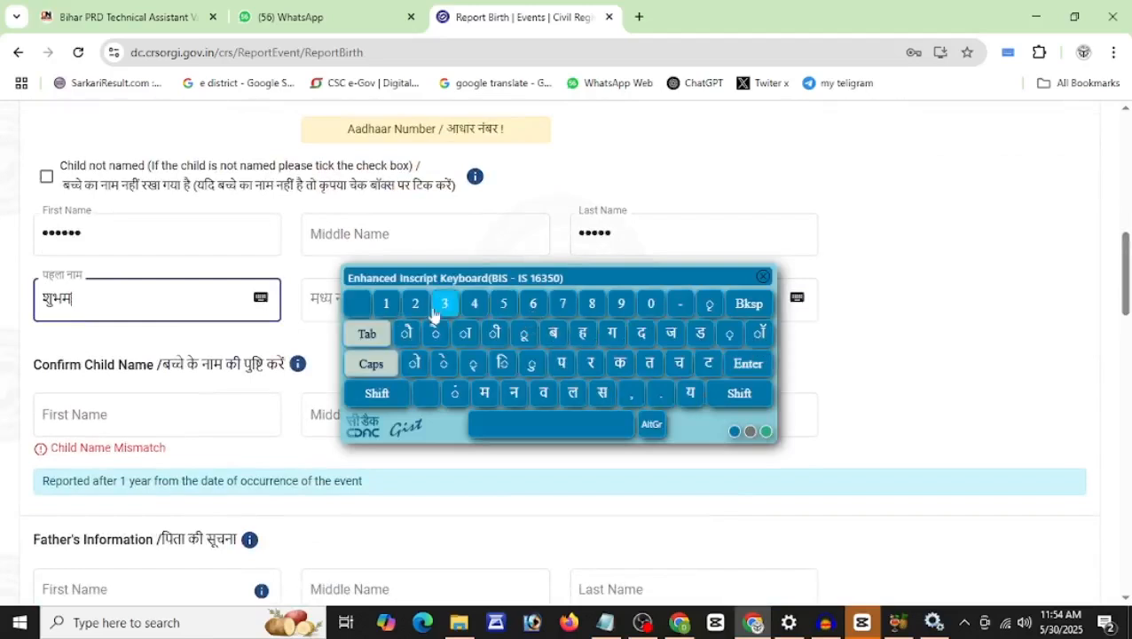
pyautogui.click(763, 279)
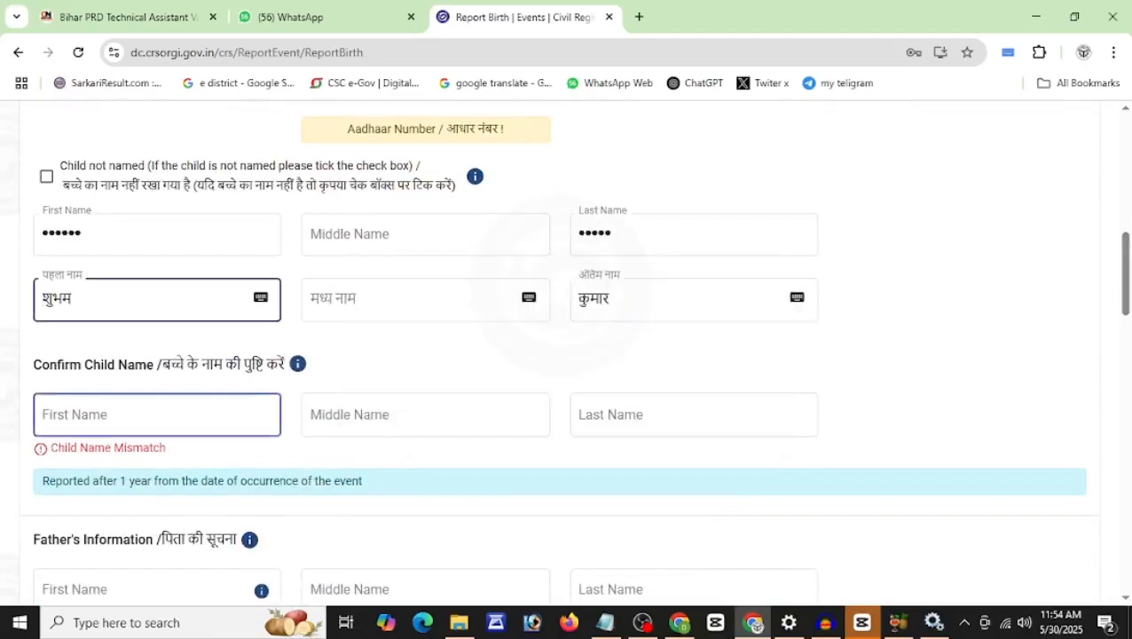
# Step: Type the child's first and last names into the Confirm Child Name fields
pyautogui.click(157, 415)
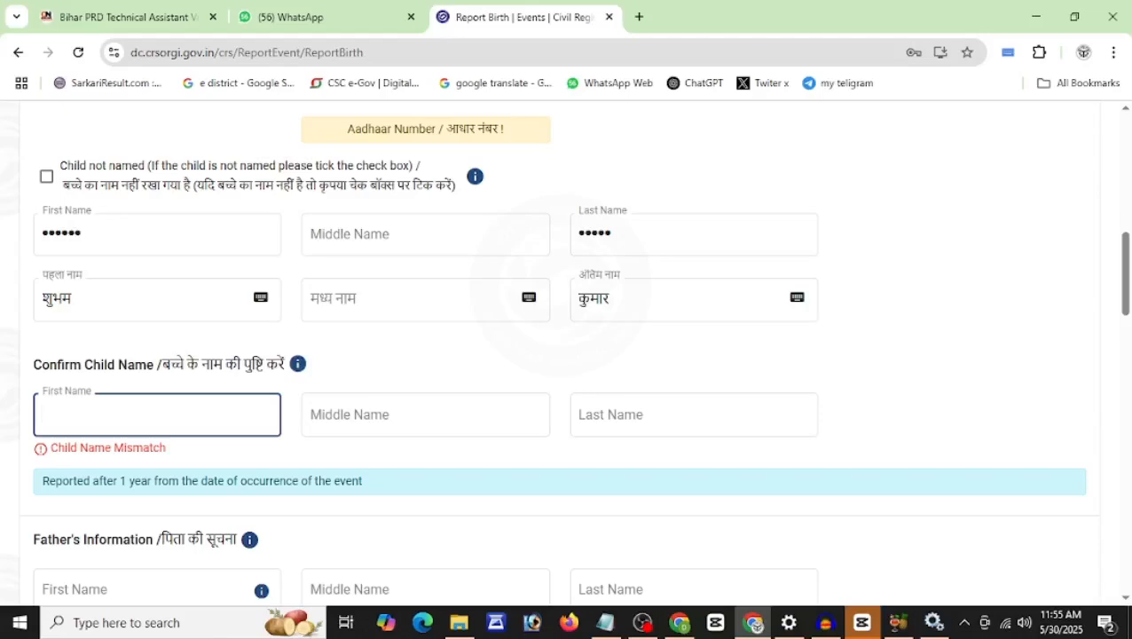
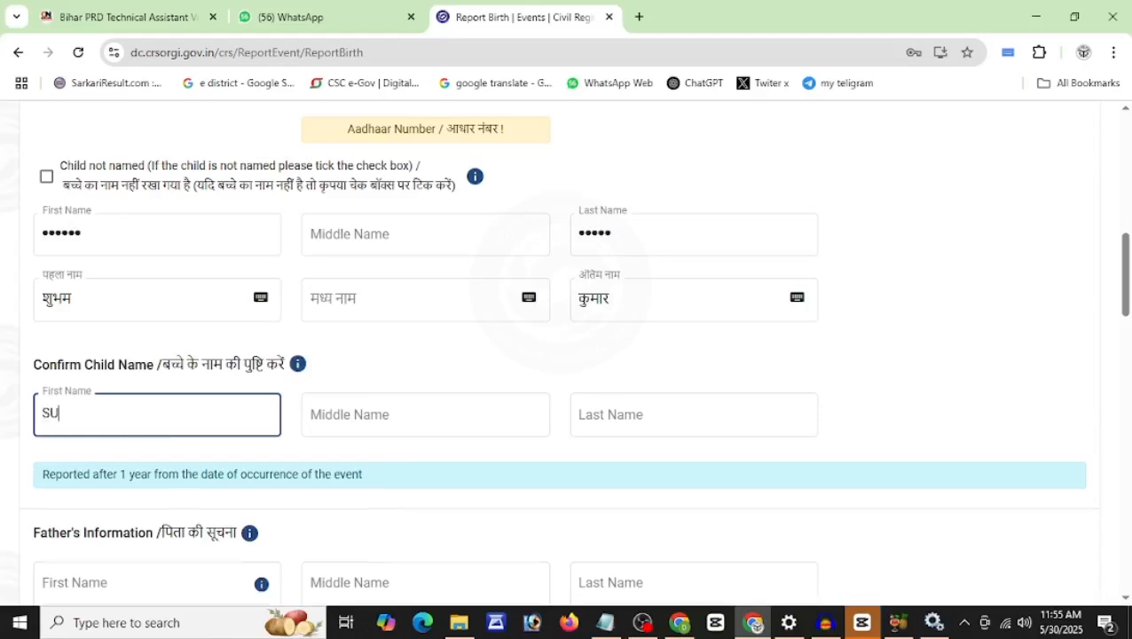
pyautogui.press('Tab')
pyautogui.press('Tab')
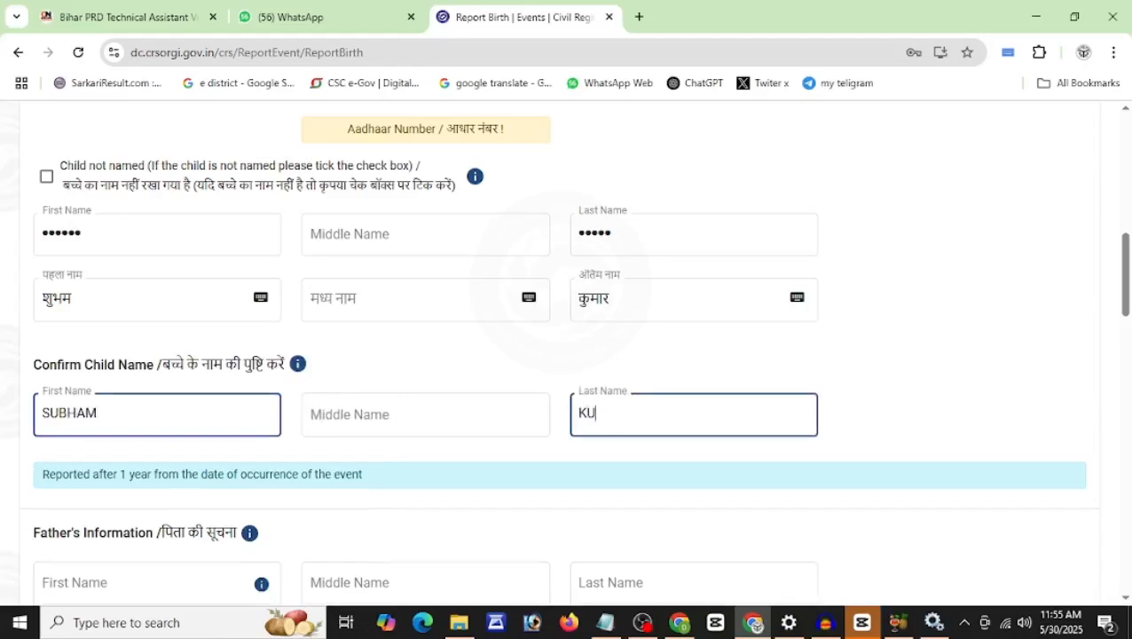
pyautogui.click(536, 379)
pyautogui.scroll(-5, 535, 379)
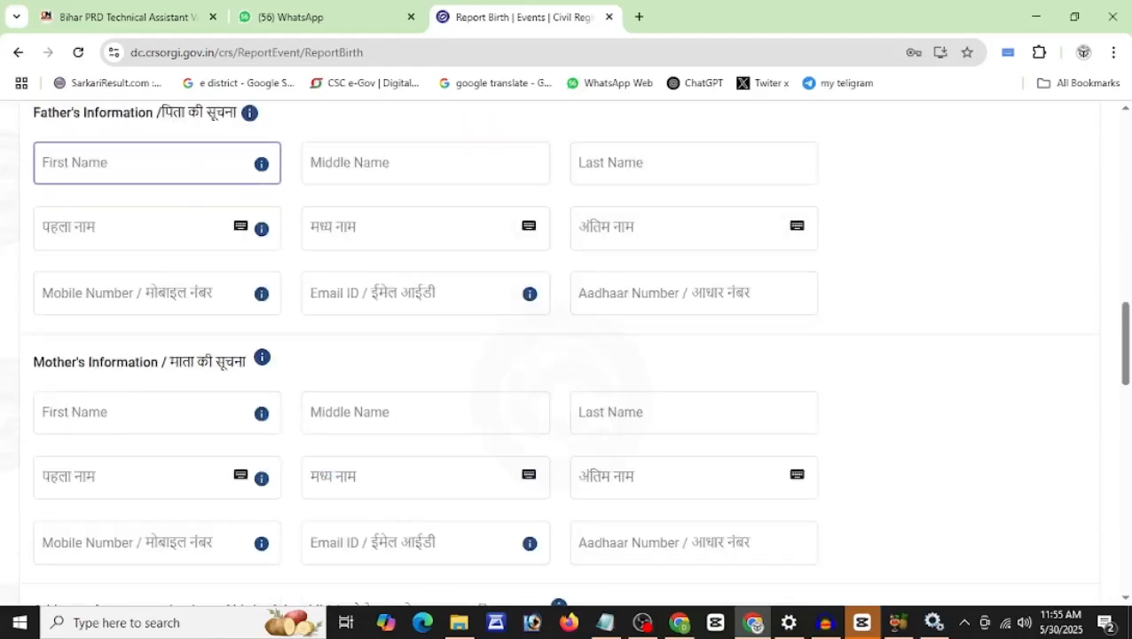
# Step: Enter the father's first and last names so the Hindi versions auto-fill, leaving his mobile, email and Aadhaar blank
pyautogui.scroll(1, 98, 124)
pyautogui.moveTo(40, 116); pyautogui.dragTo(179, 124)
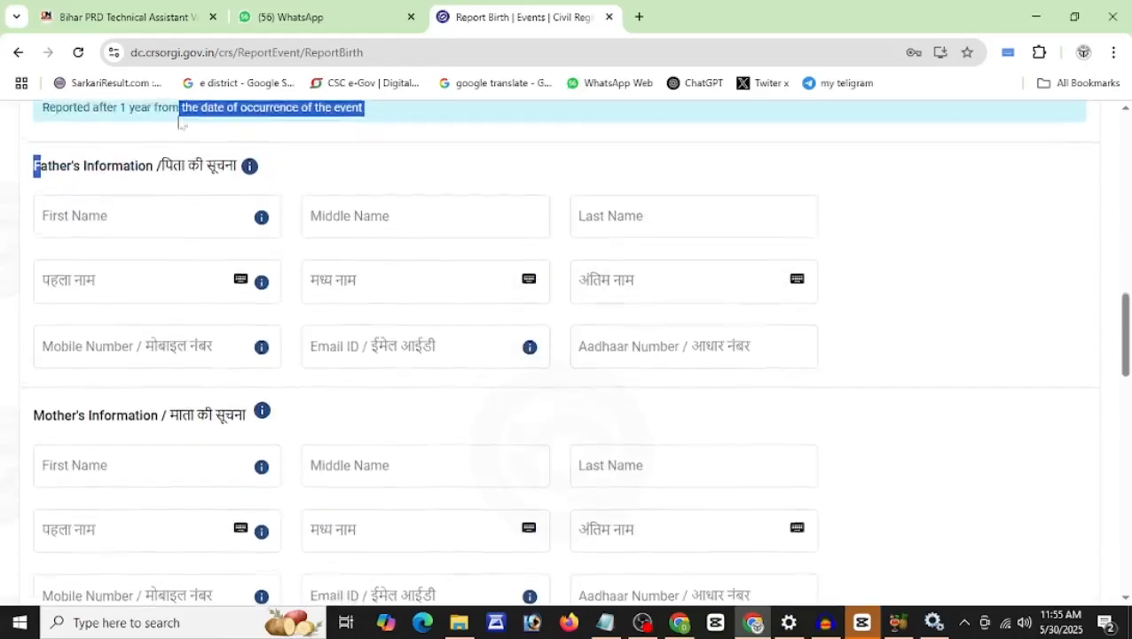
pyautogui.click(114, 221)
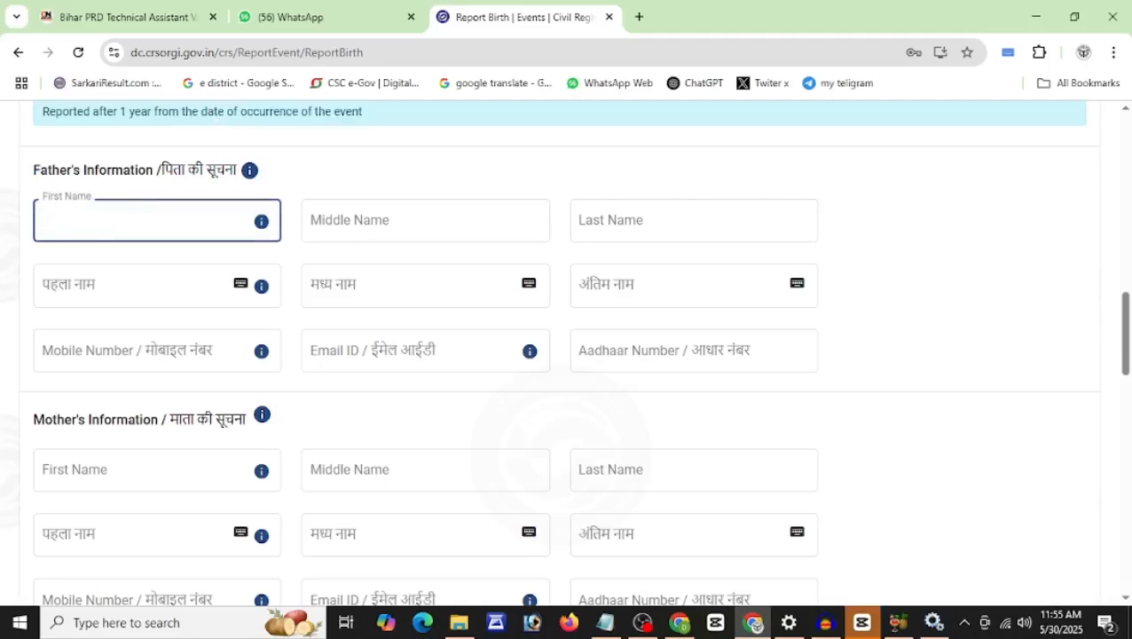
pyautogui.press('Tab')
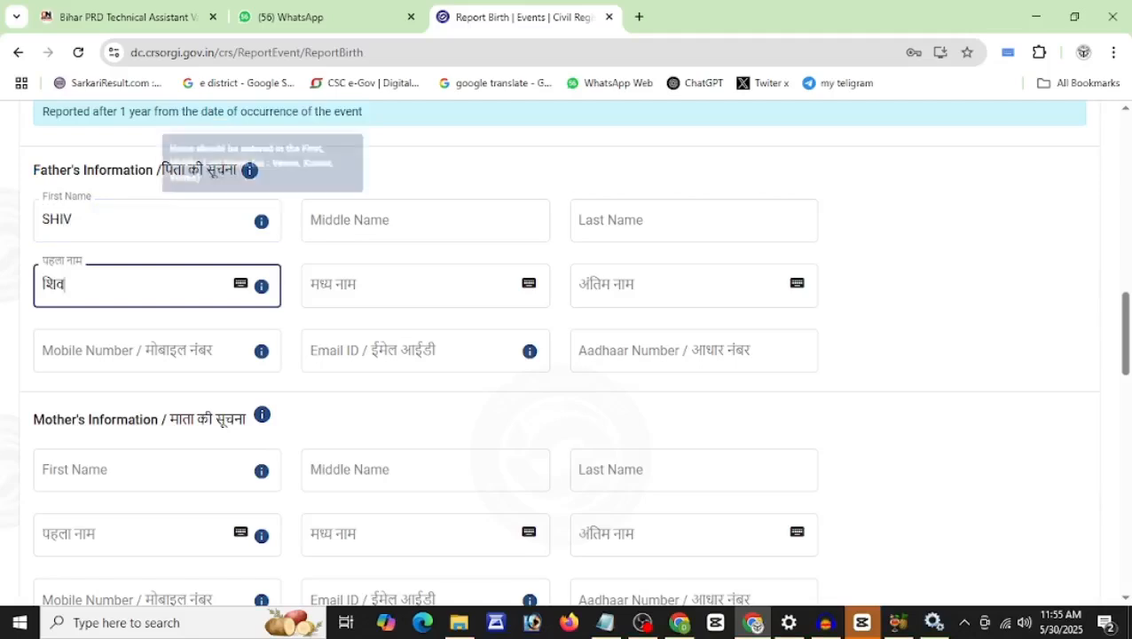
pyautogui.click(585, 224)
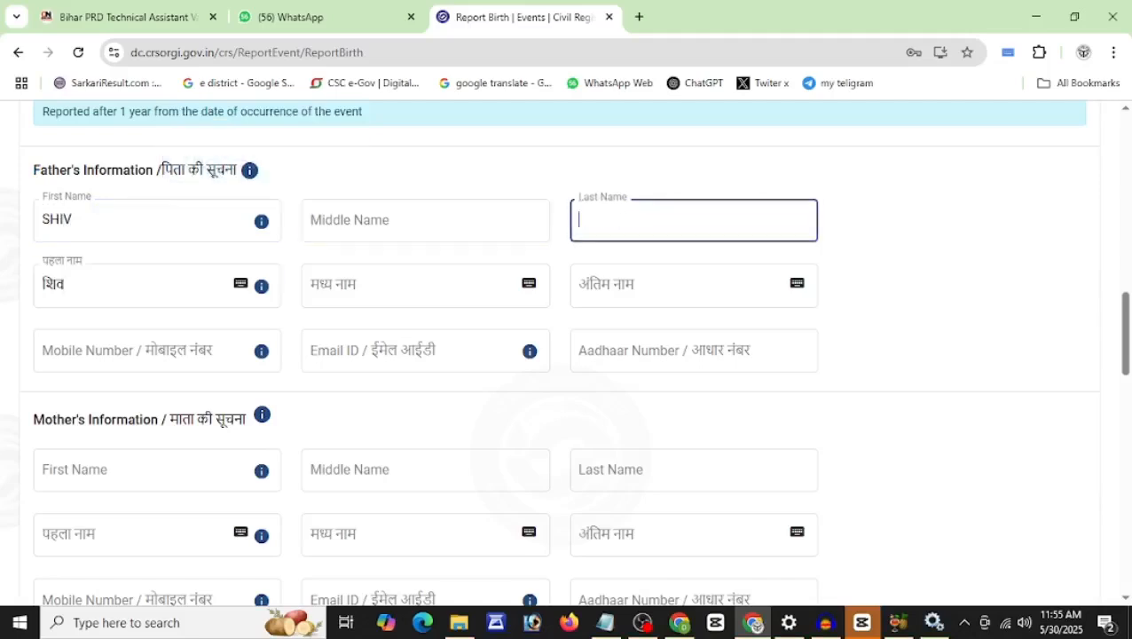
pyautogui.click(624, 299)
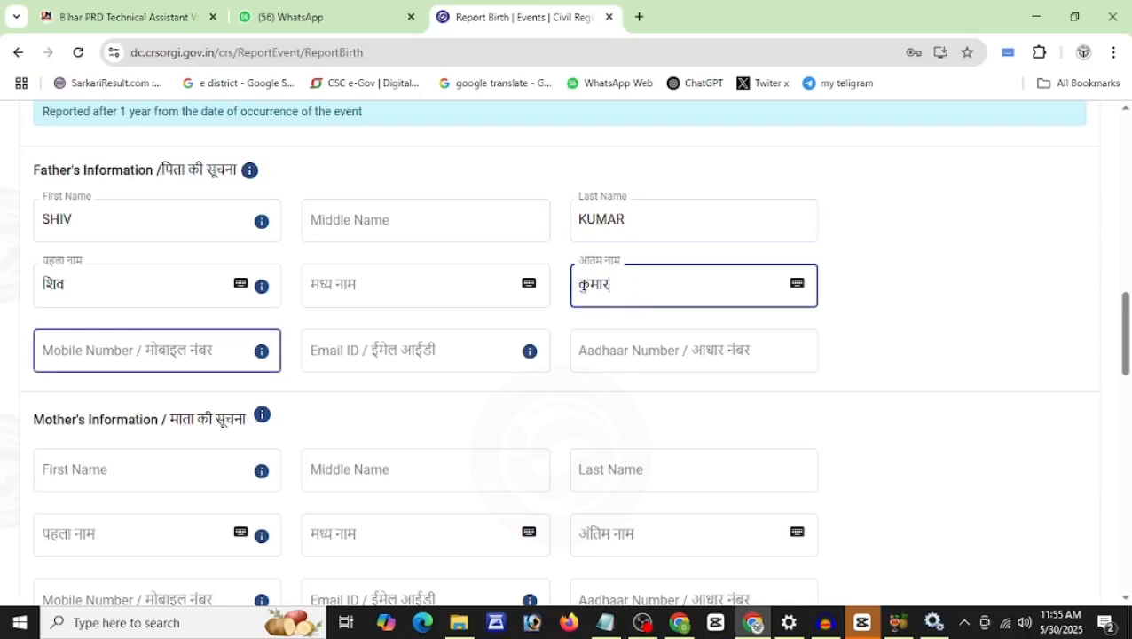
pyautogui.click(117, 352)
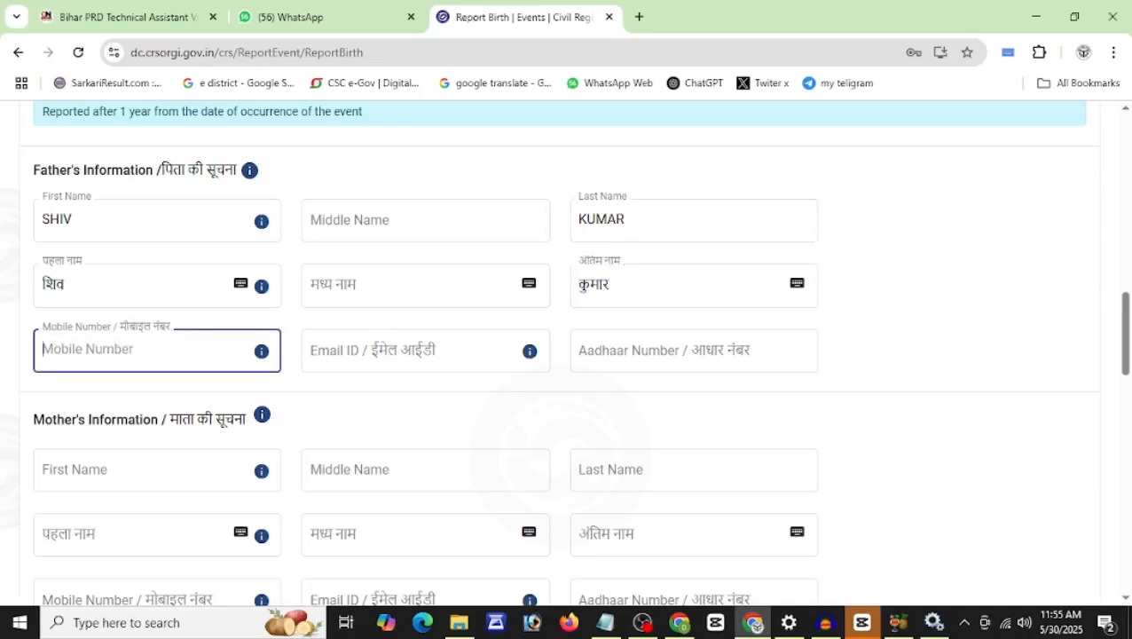
pyautogui.click(376, 351)
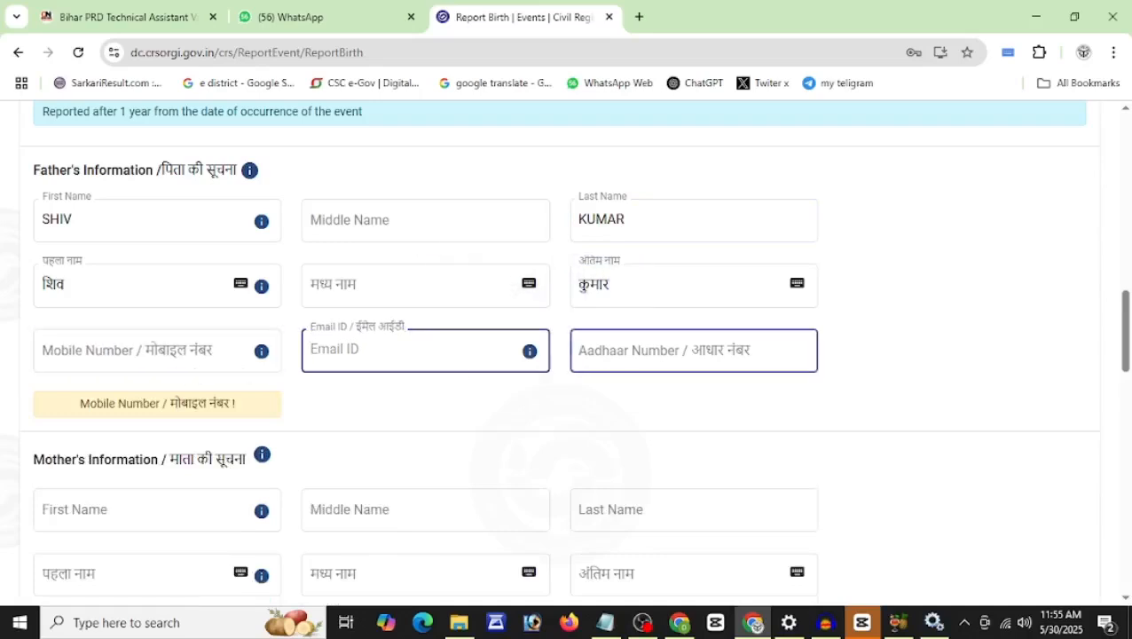
pyautogui.click(646, 351)
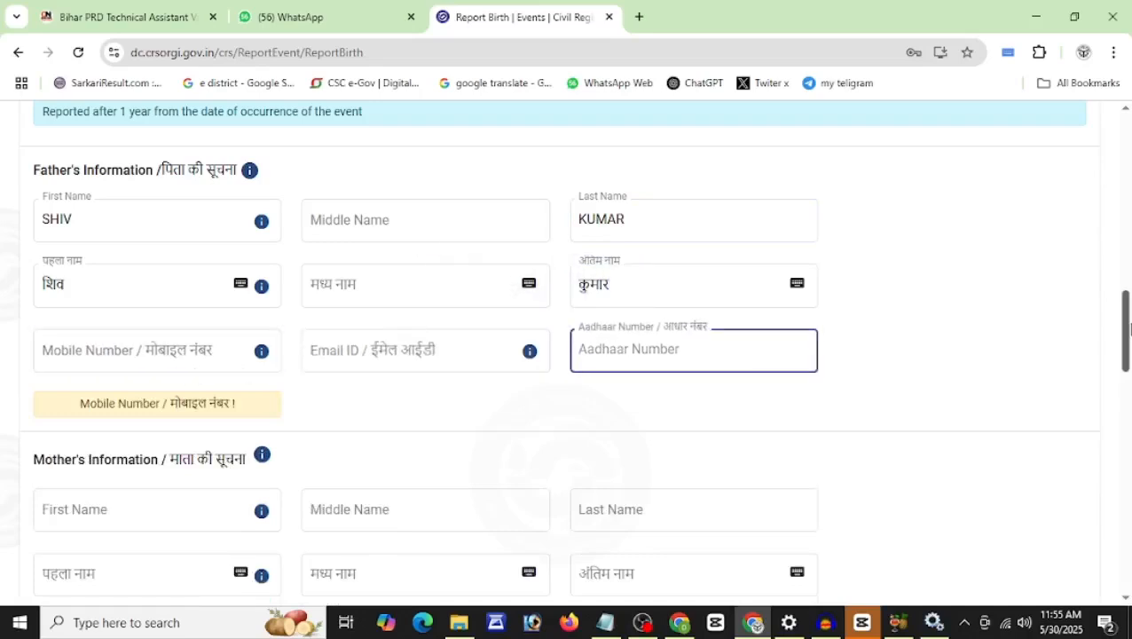
# Step: Enter the mother's first and last names, leaving her mobile, email and Aadhaar blank
pyautogui.scroll(-3, 1126, 377)
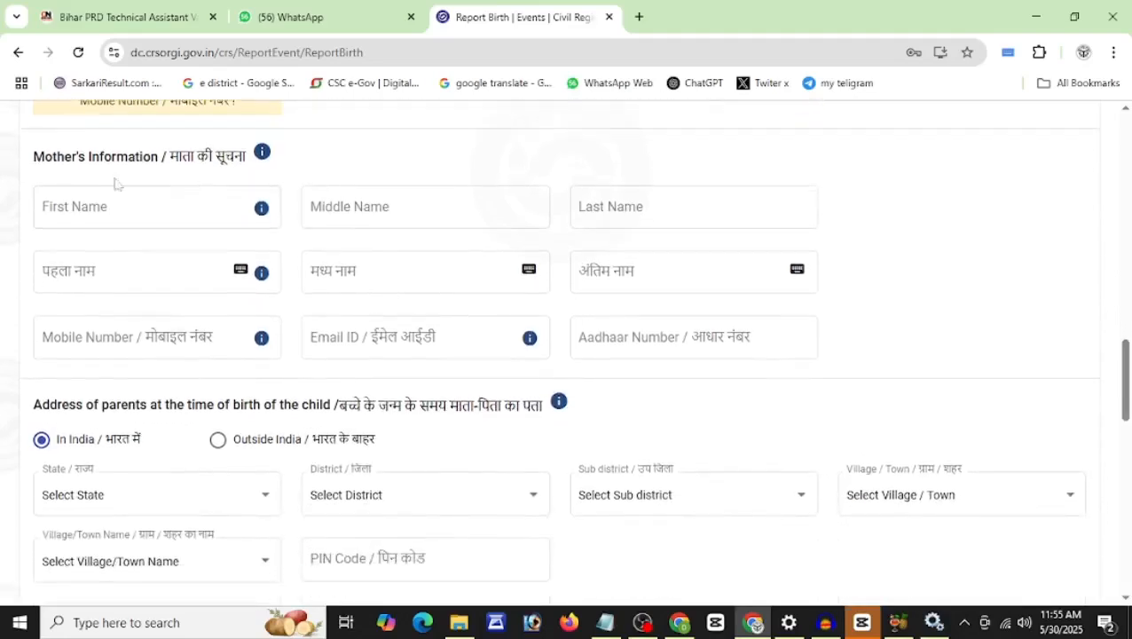
pyautogui.click(115, 206)
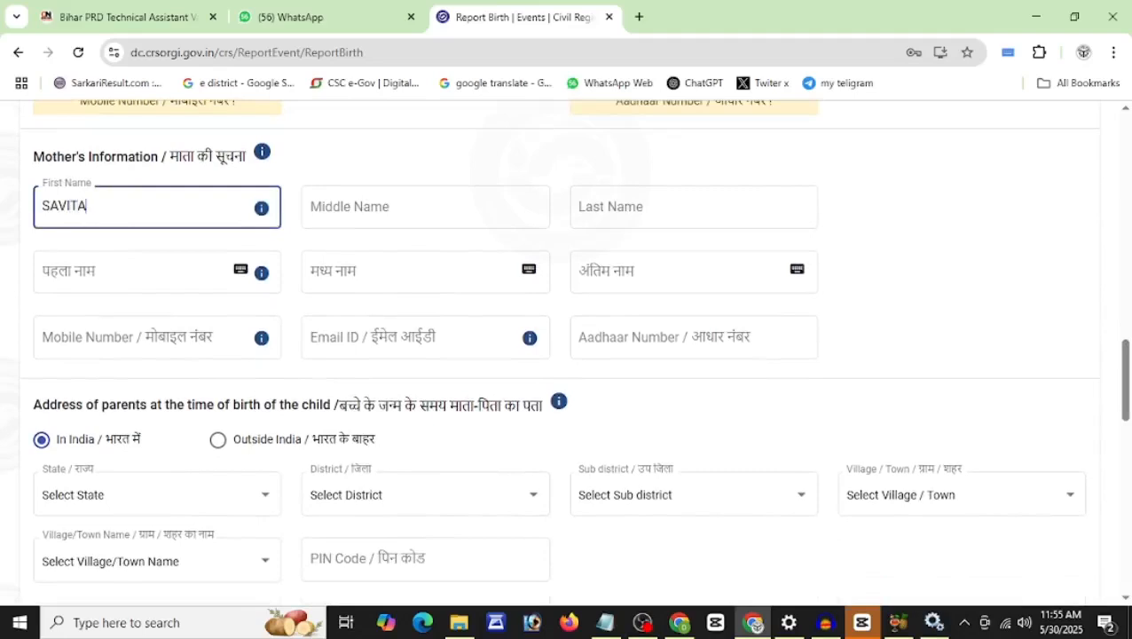
pyautogui.click(321, 213)
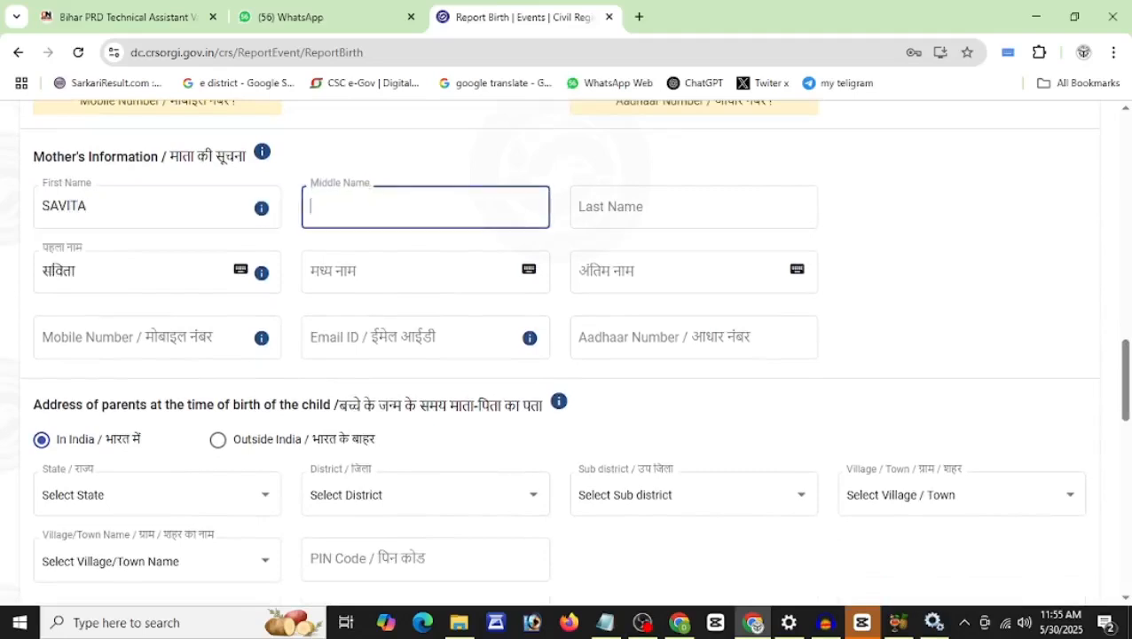
pyautogui.click(621, 208)
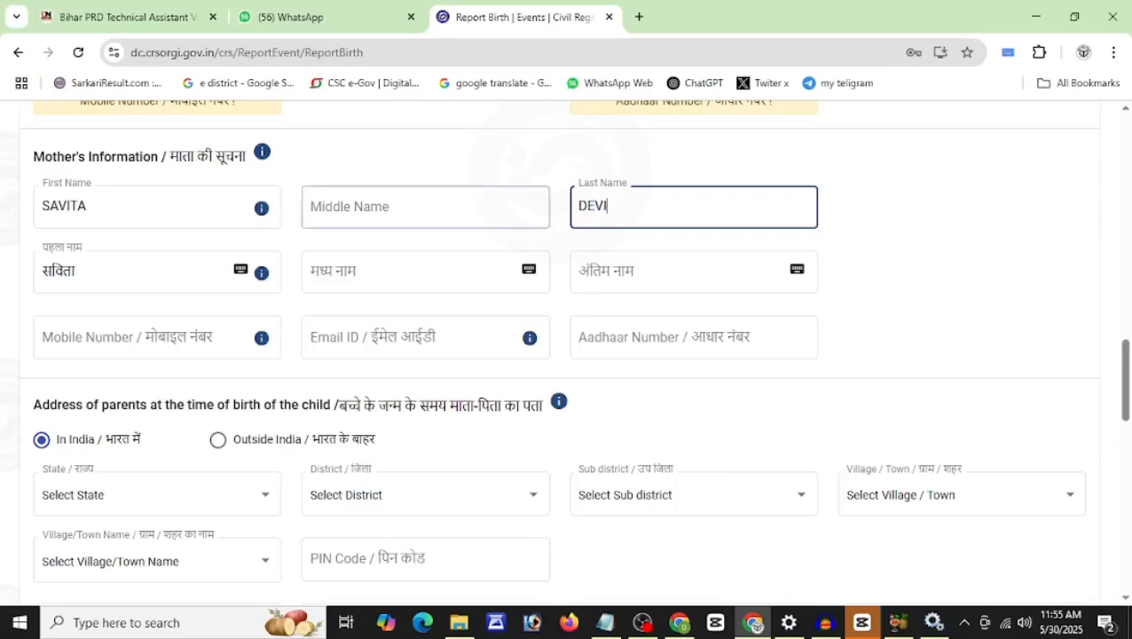
pyautogui.click(926, 266)
pyautogui.click(144, 354)
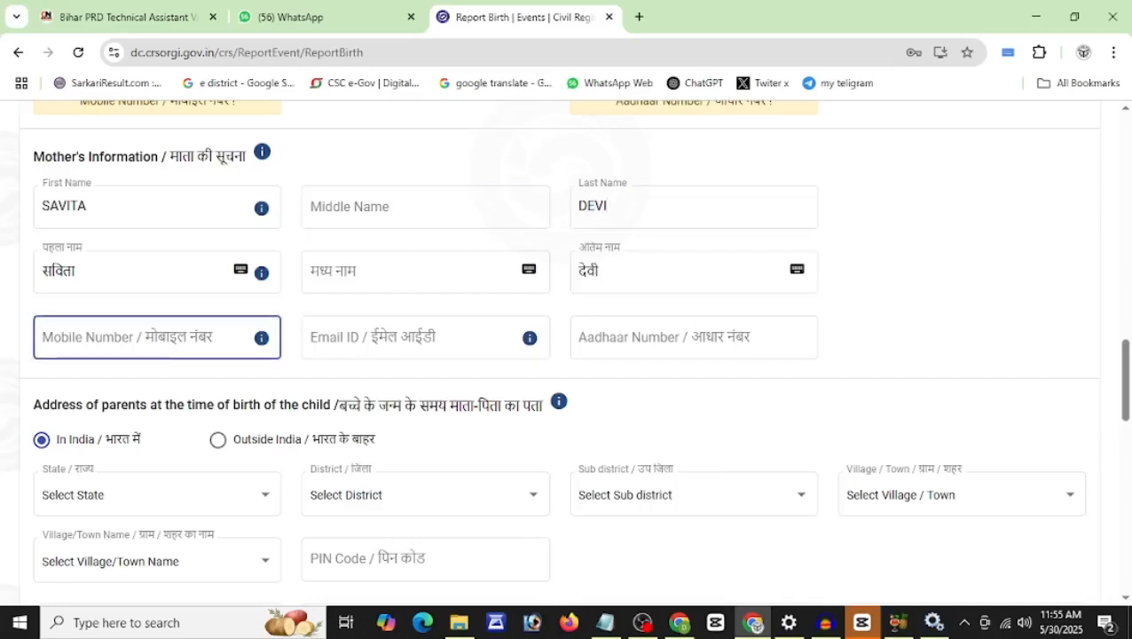
pyautogui.click(417, 337)
pyautogui.click(691, 337)
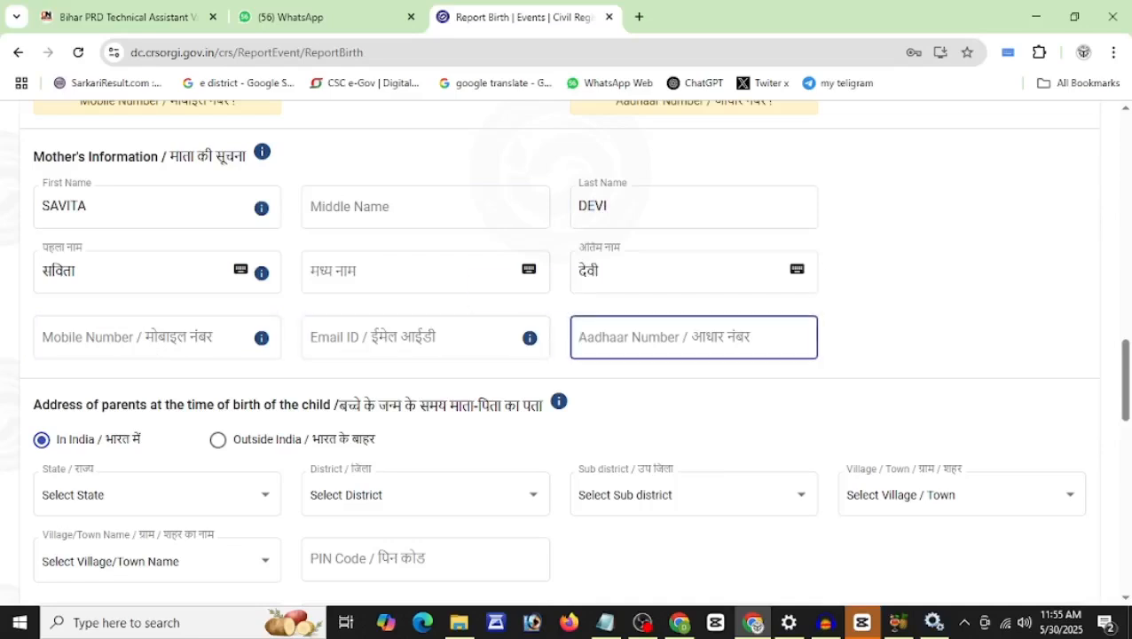
pyautogui.click(1128, 355)
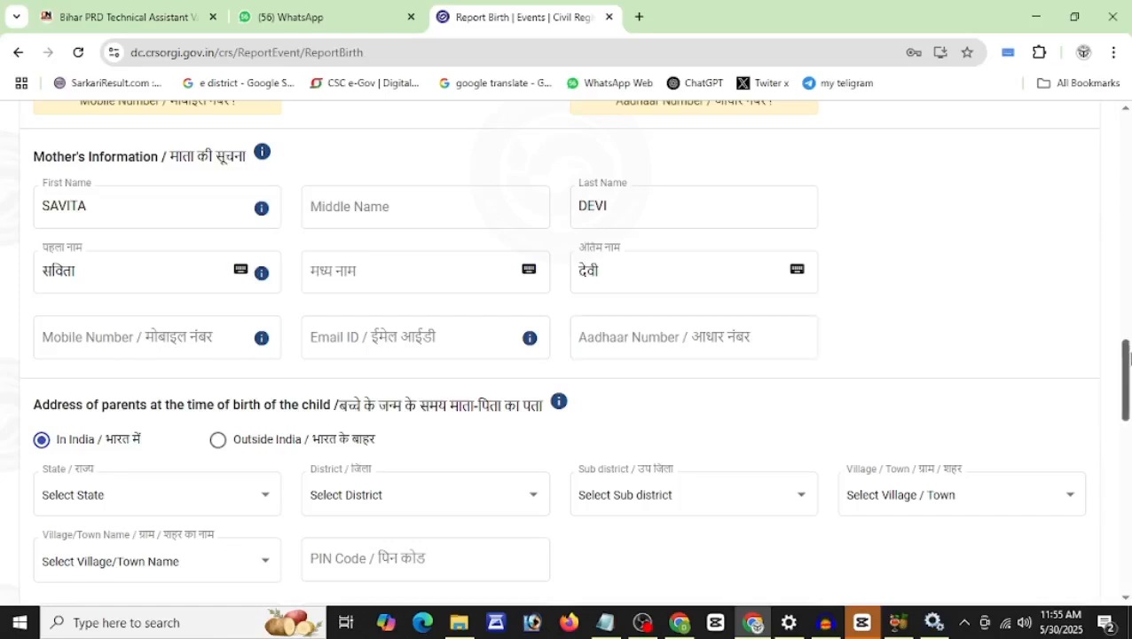
# Step: Set the state of the parents' address at time of birth to Uttar Pradesh
pyautogui.scroll(-3, 1127, 355)
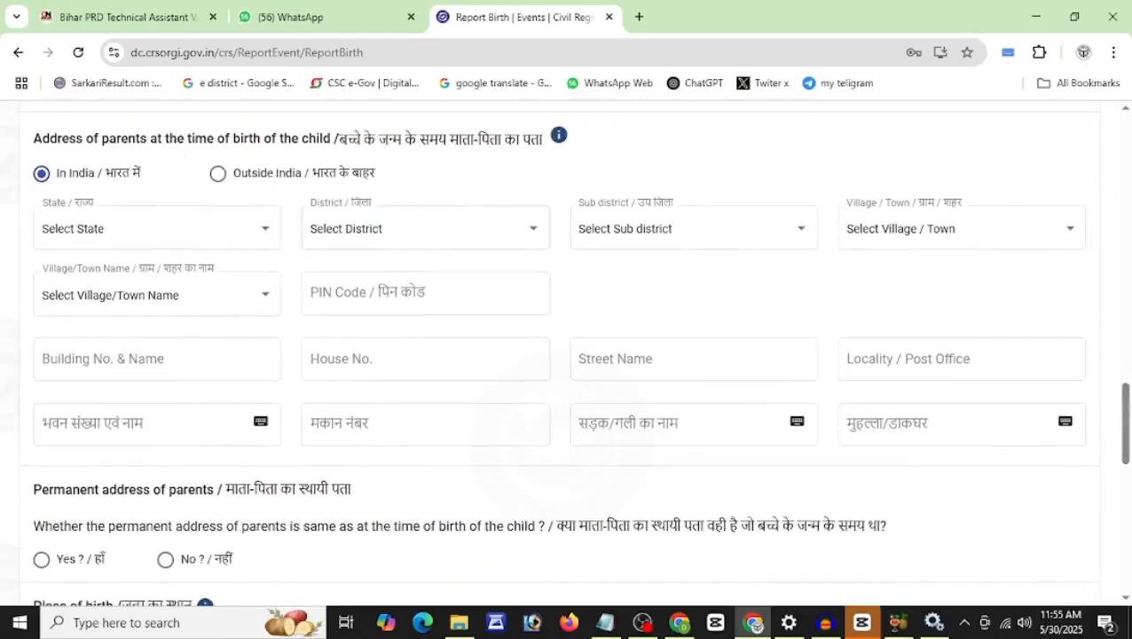
pyautogui.moveTo(346, 138); pyautogui.dragTo(521, 138)
pyautogui.click(510, 178)
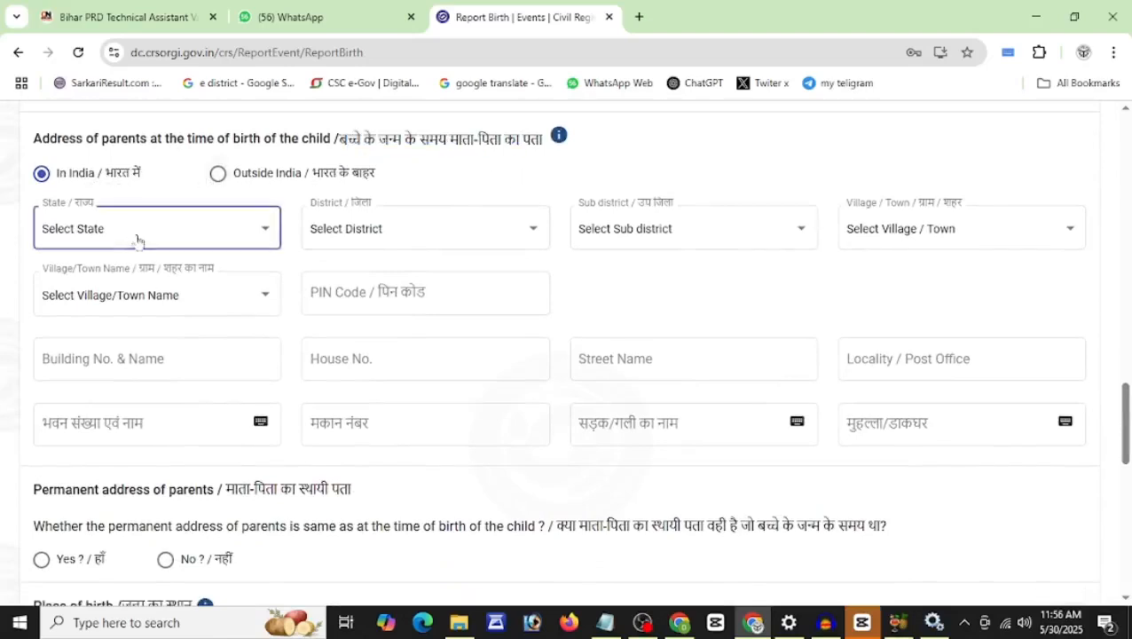
pyautogui.click(138, 236)
pyautogui.moveTo(288, 257); pyautogui.dragTo(292, 413)
pyautogui.click(175, 365)
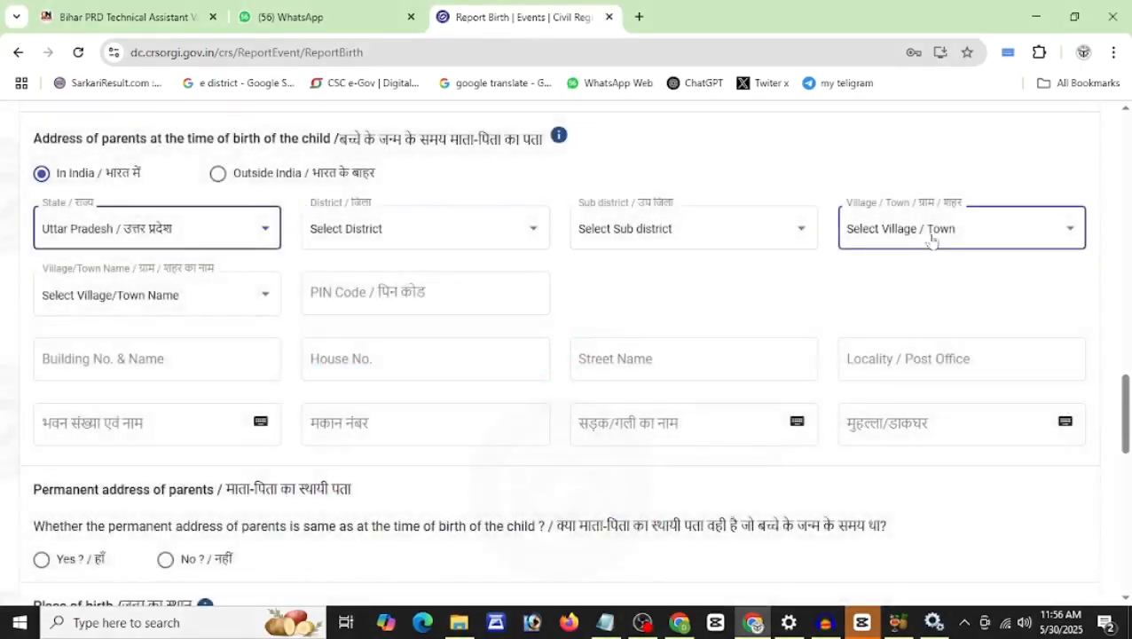
# Step: Pass through the village/town, PIN code, building, house and locality fields without entering values
pyautogui.click(210, 298)
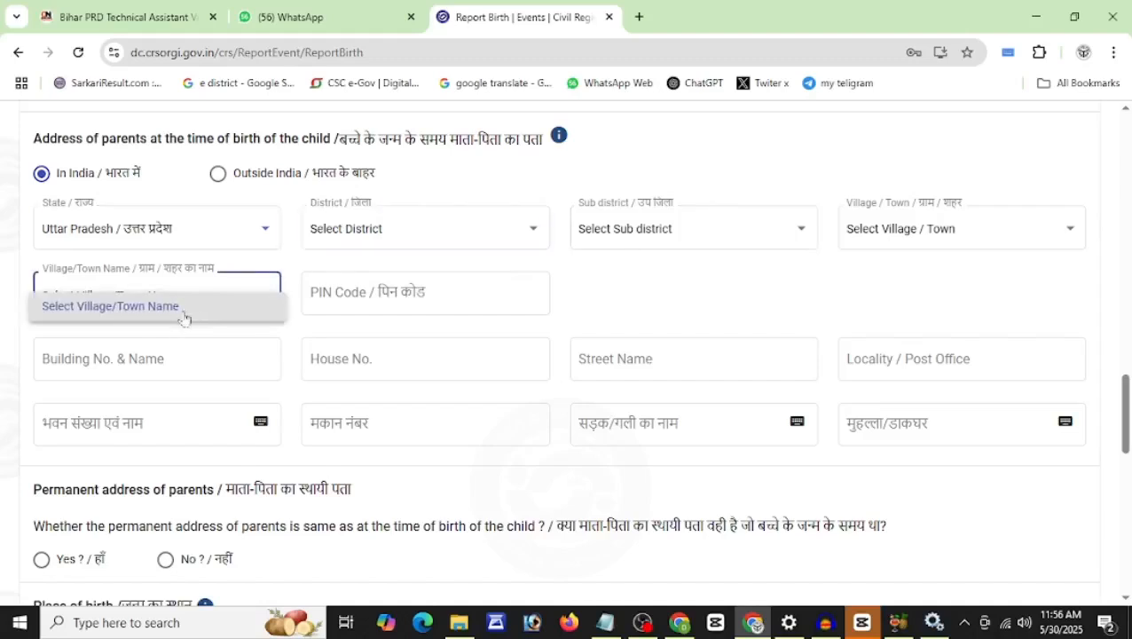
pyautogui.press('Tab')
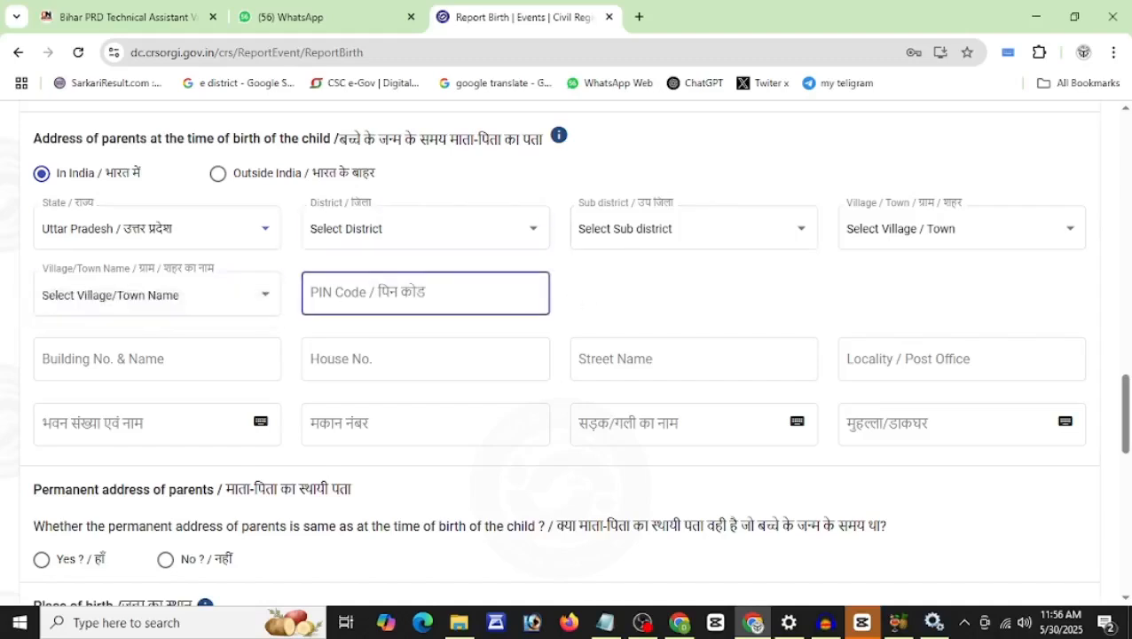
pyautogui.click(177, 358)
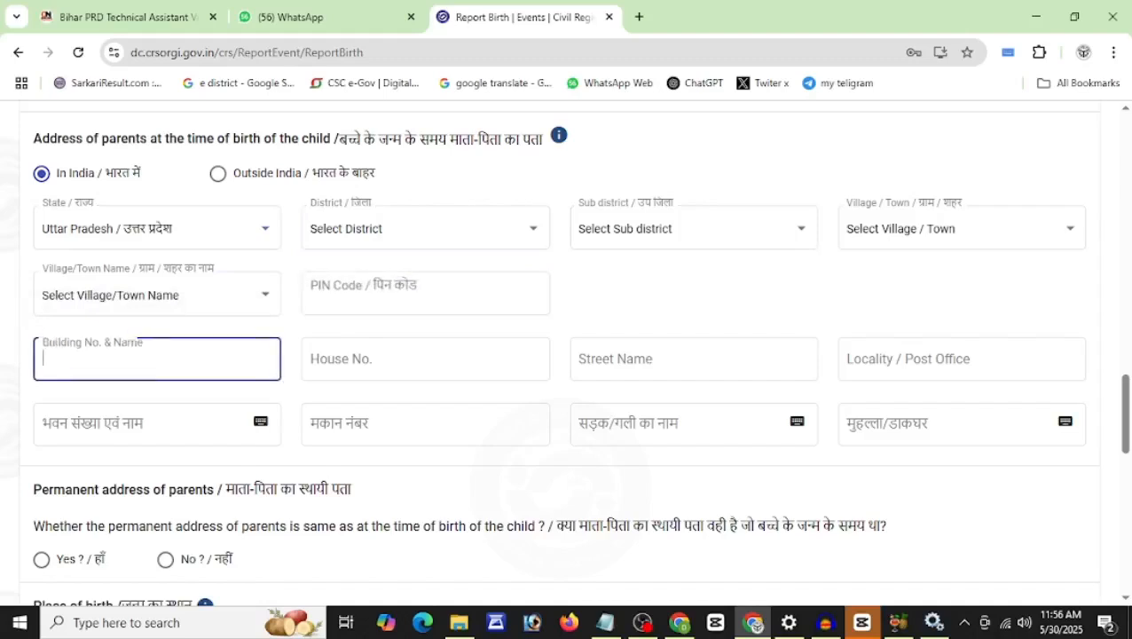
pyautogui.click(426, 359)
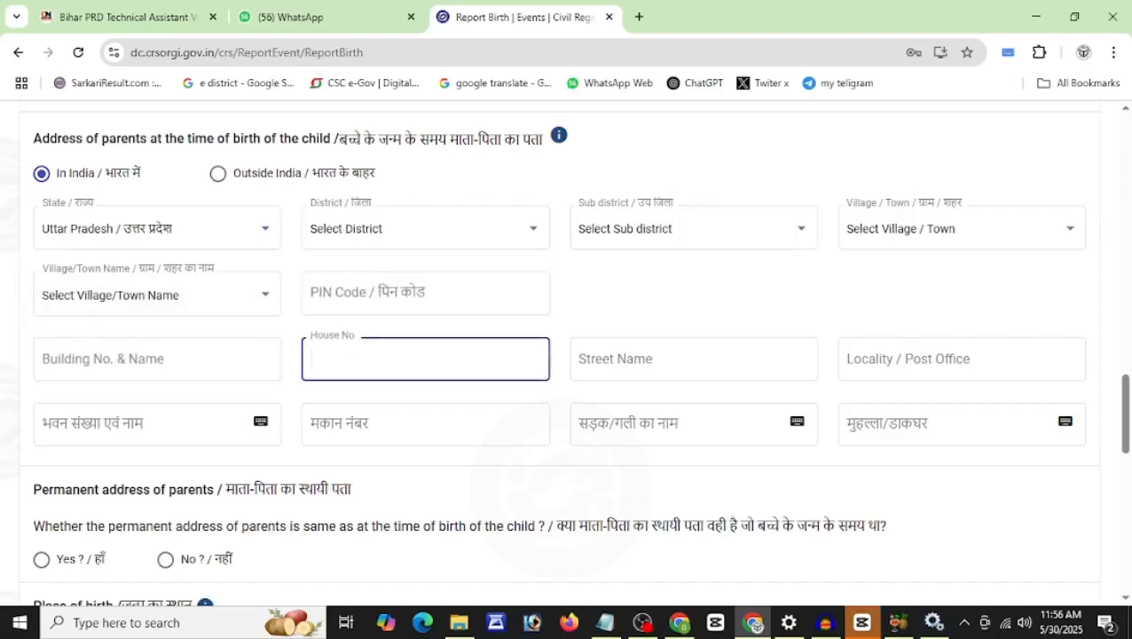
pyautogui.click(962, 358)
pyautogui.scroll(-2, 962, 358)
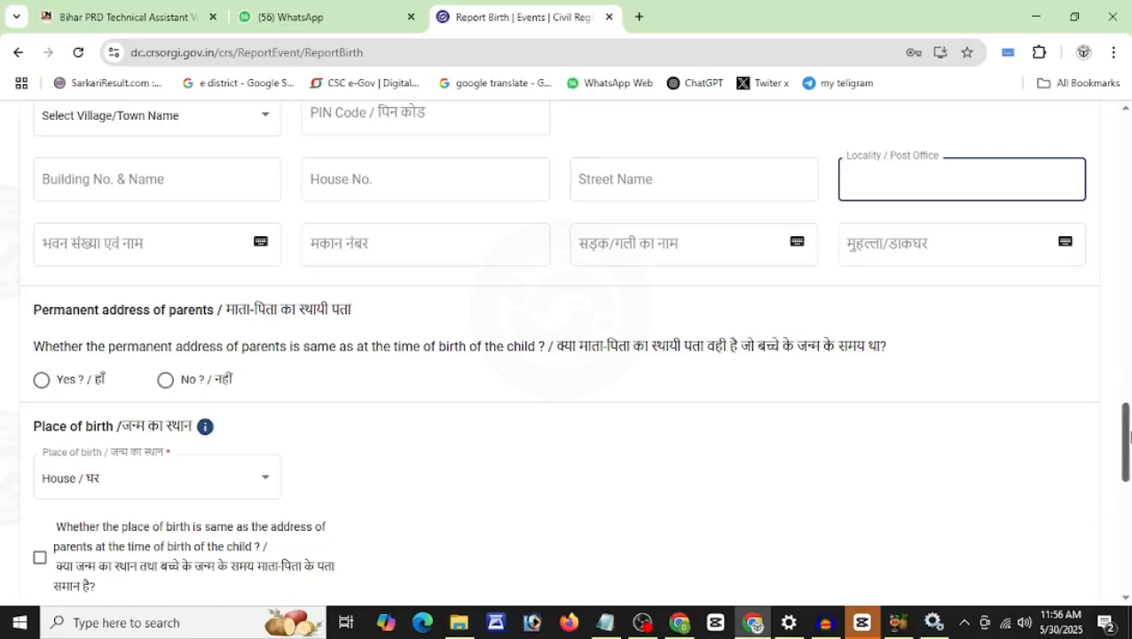
pyautogui.scroll(-3, 1120, 388)
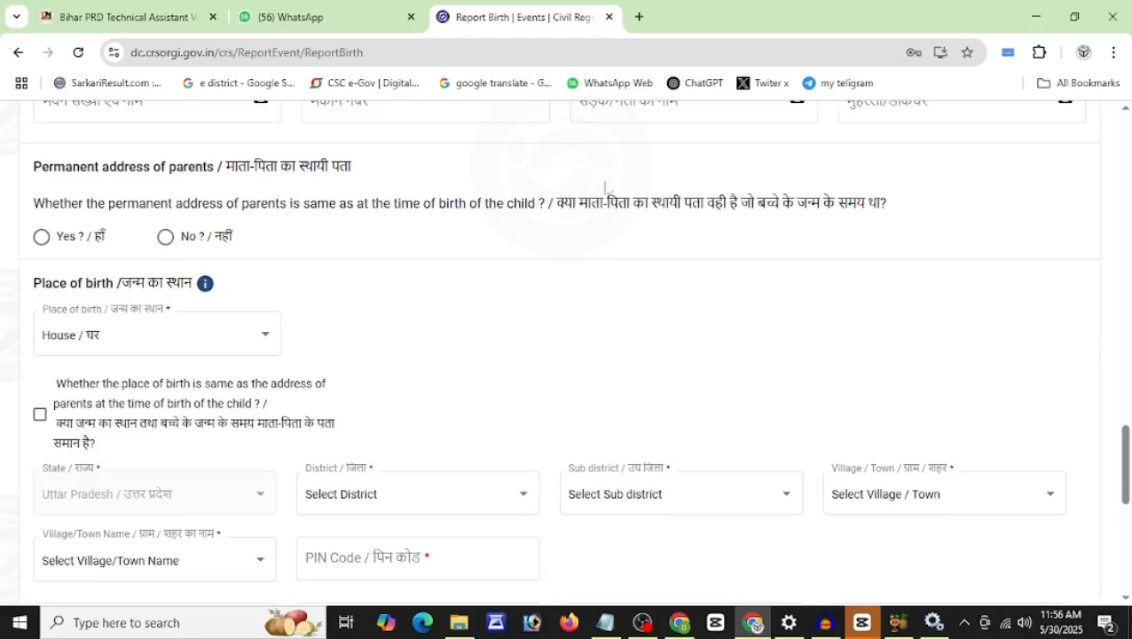
pyautogui.moveTo(556, 203); pyautogui.dragTo(822, 203)
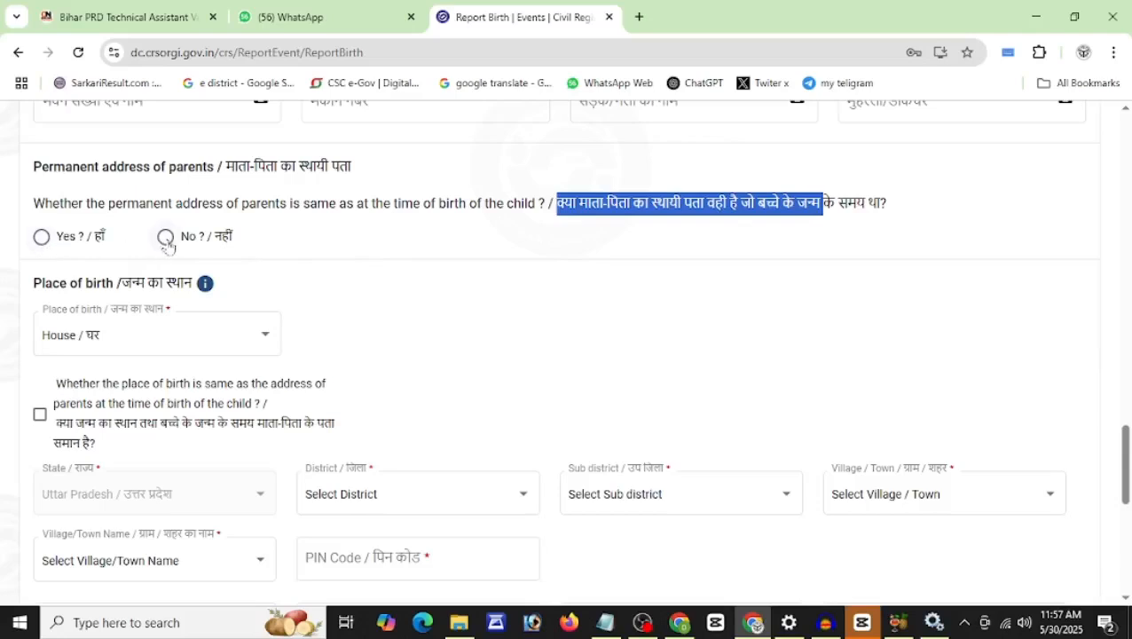
pyautogui.click(150, 346)
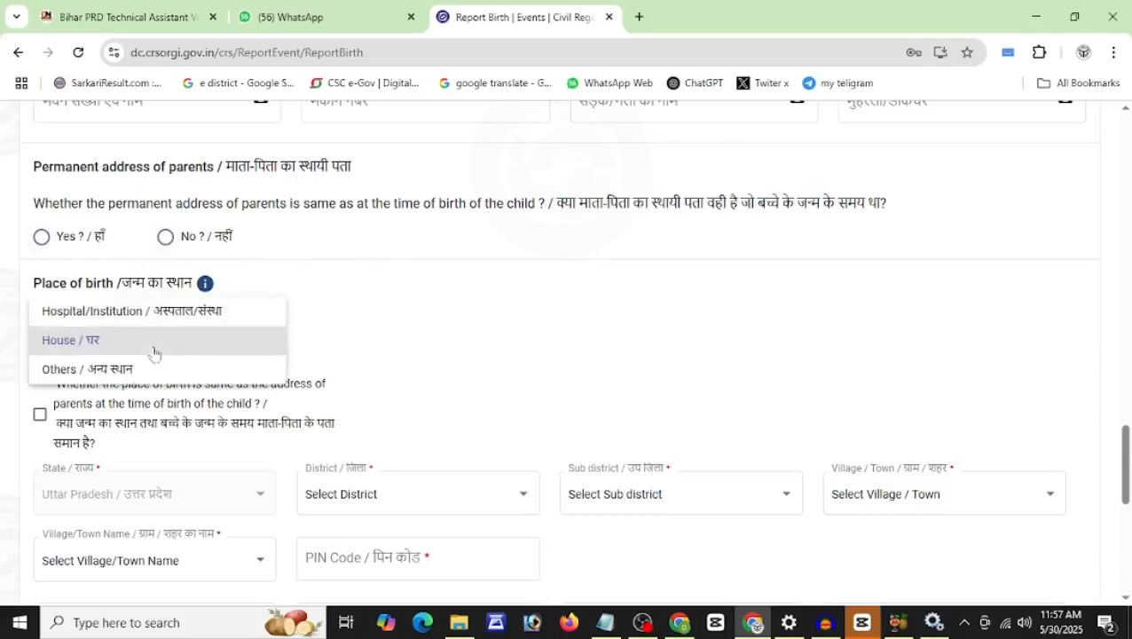
pyautogui.click(111, 373)
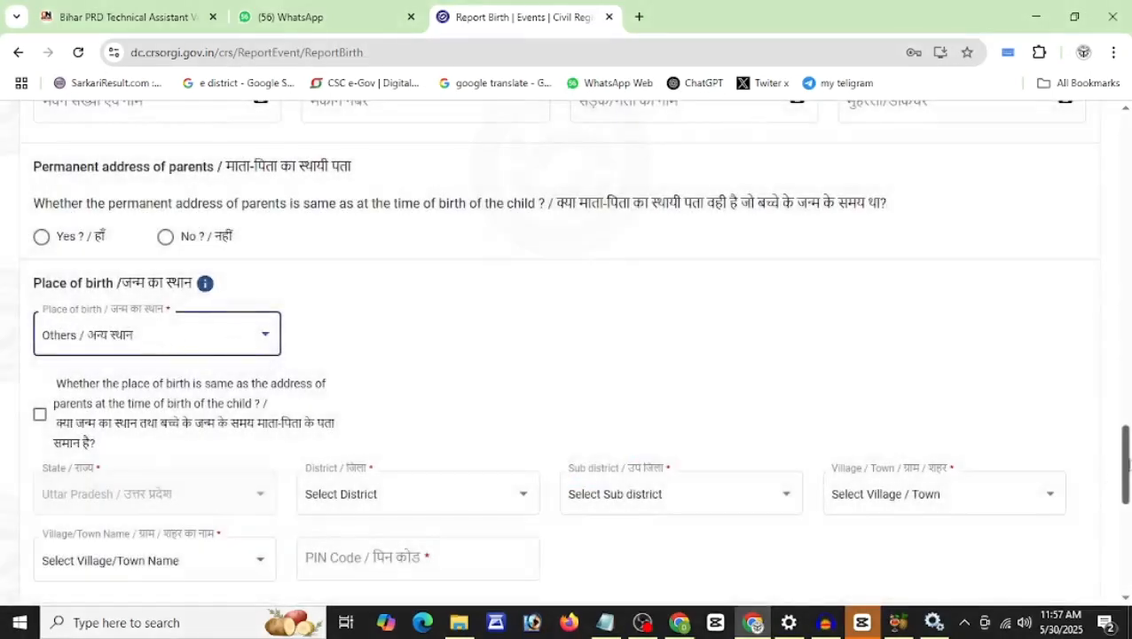
pyautogui.scroll(-2, 1126, 461)
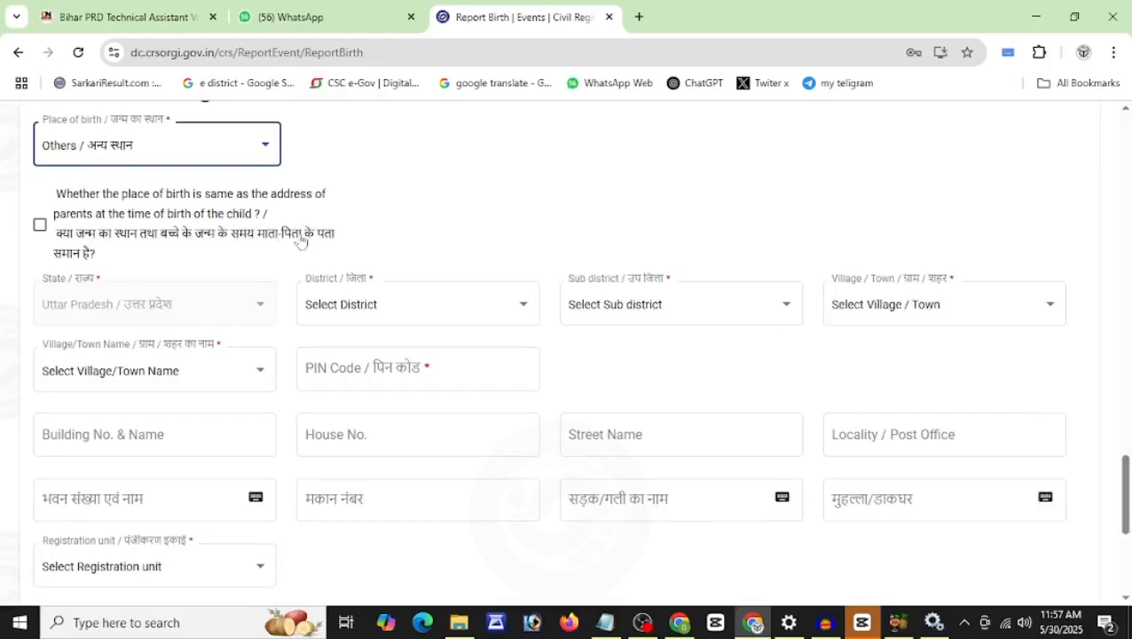
pyautogui.click(39, 227)
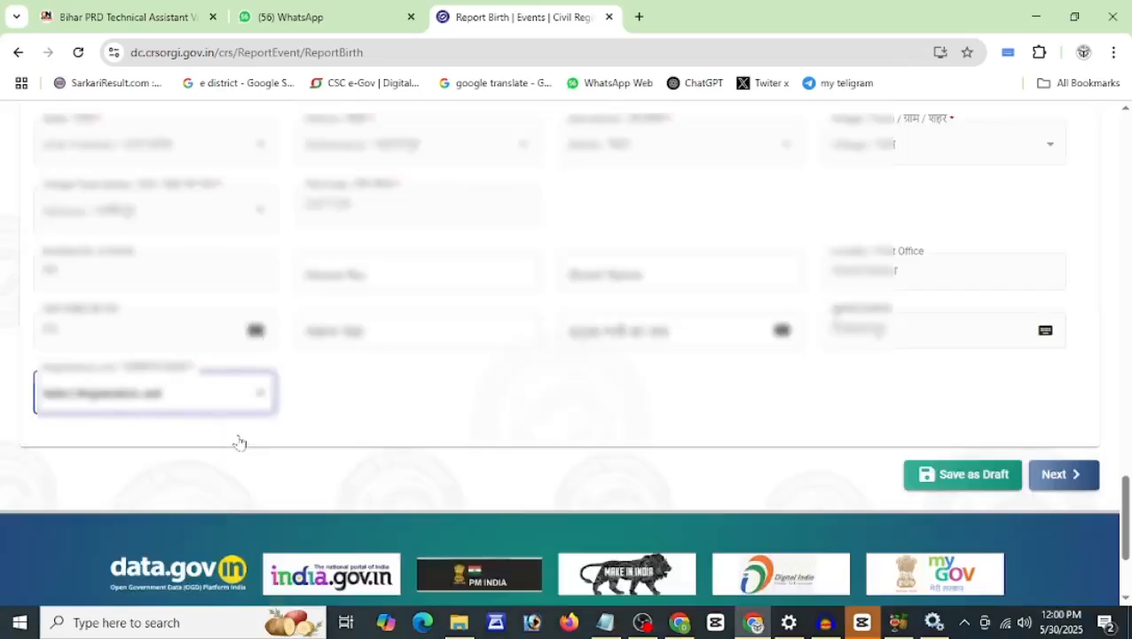
# Step: Copy the parents' address to the place of birth, pick GRAMA PANCHAYAT KABIR PUR, and save legal information
pyautogui.click(239, 442)
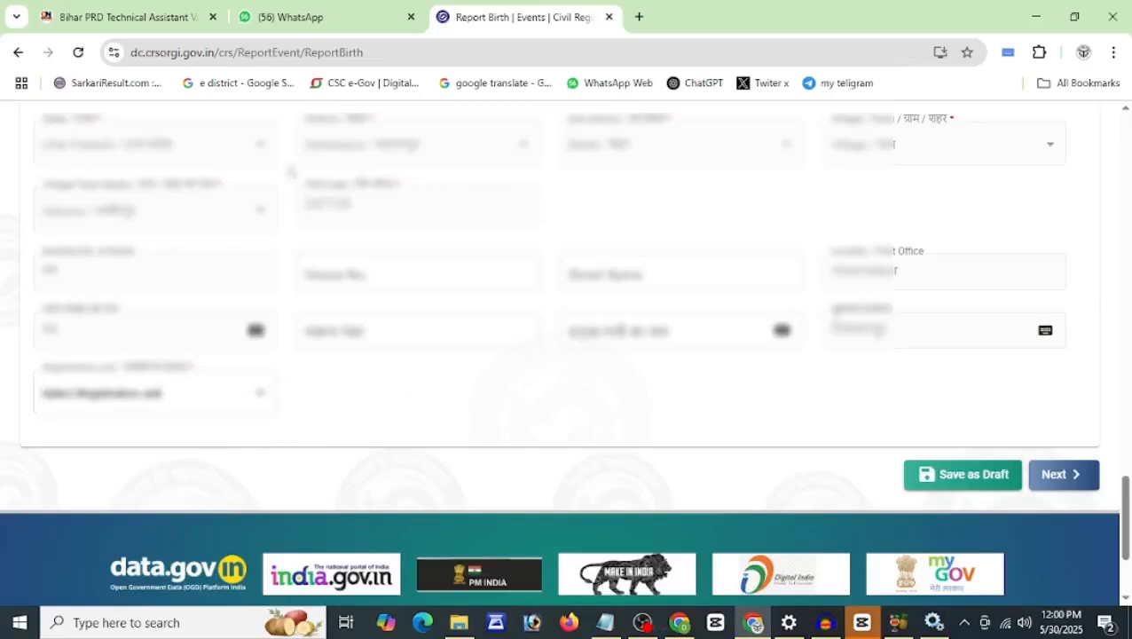
pyautogui.click(46, 409)
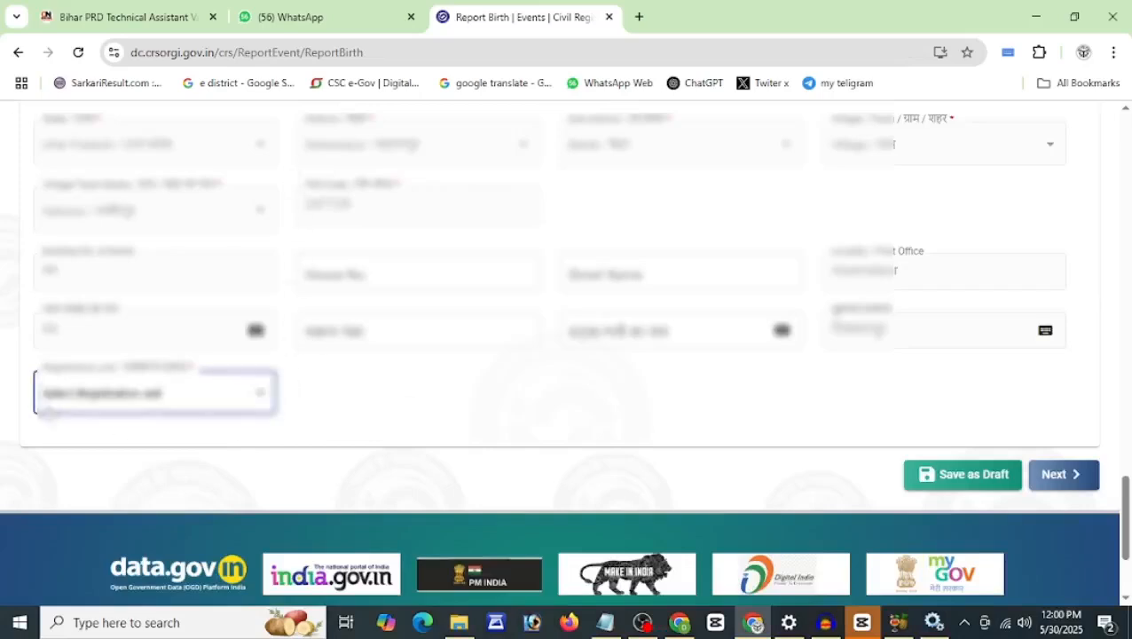
pyautogui.click(141, 398)
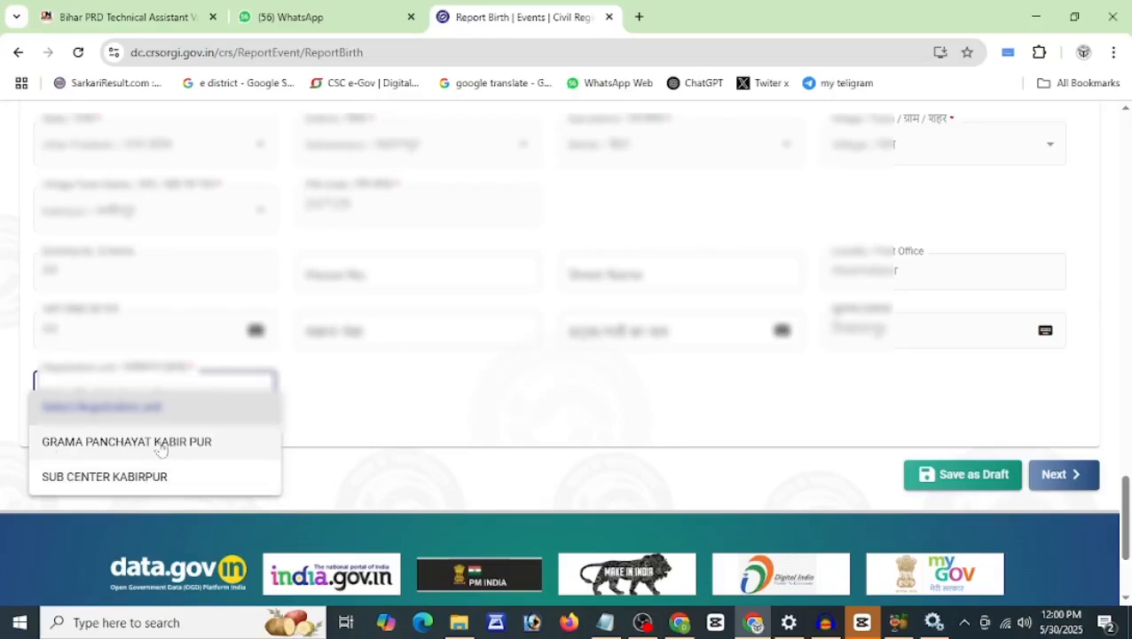
pyautogui.click(153, 443)
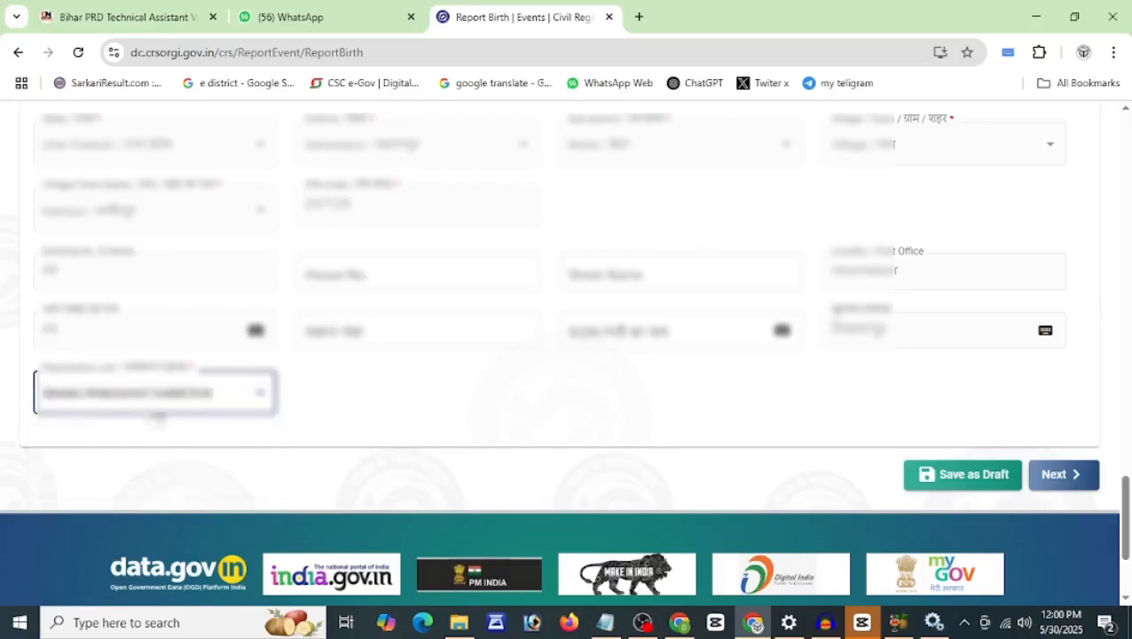
pyautogui.click(1076, 480)
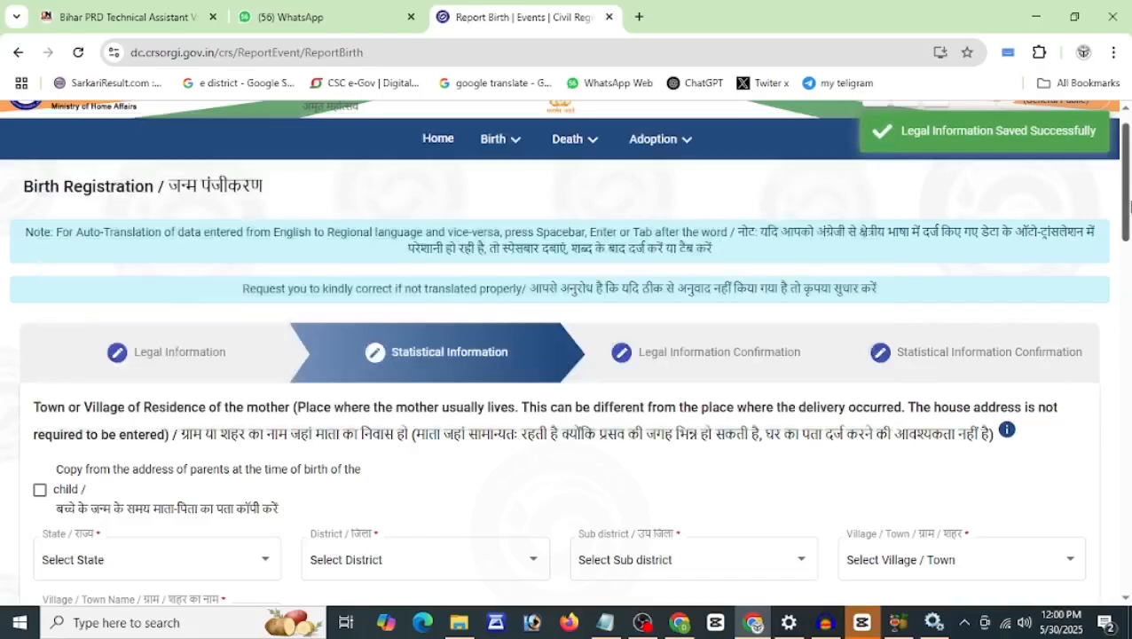
# Step: Copy the parents' address to the mother's residence; set father Hindu, Class 7, Agriculture Labourer
pyautogui.moveTo(1128, 202); pyautogui.dragTo(1127, 277)
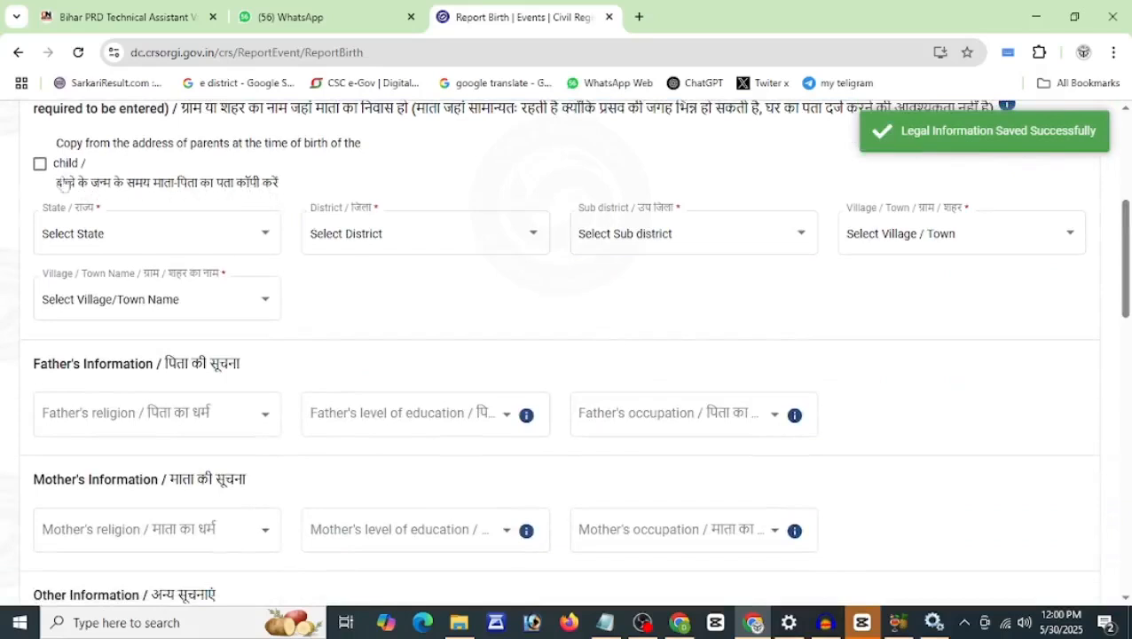
pyautogui.click(40, 164)
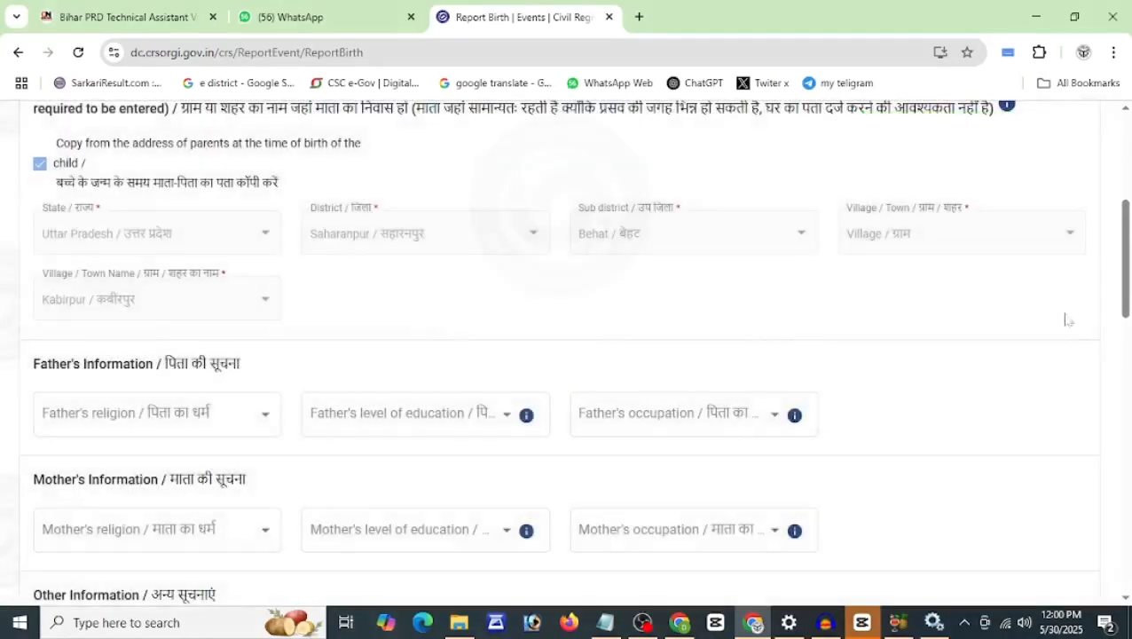
pyautogui.moveTo(1128, 275); pyautogui.dragTo(1128, 324)
pyautogui.click(224, 197)
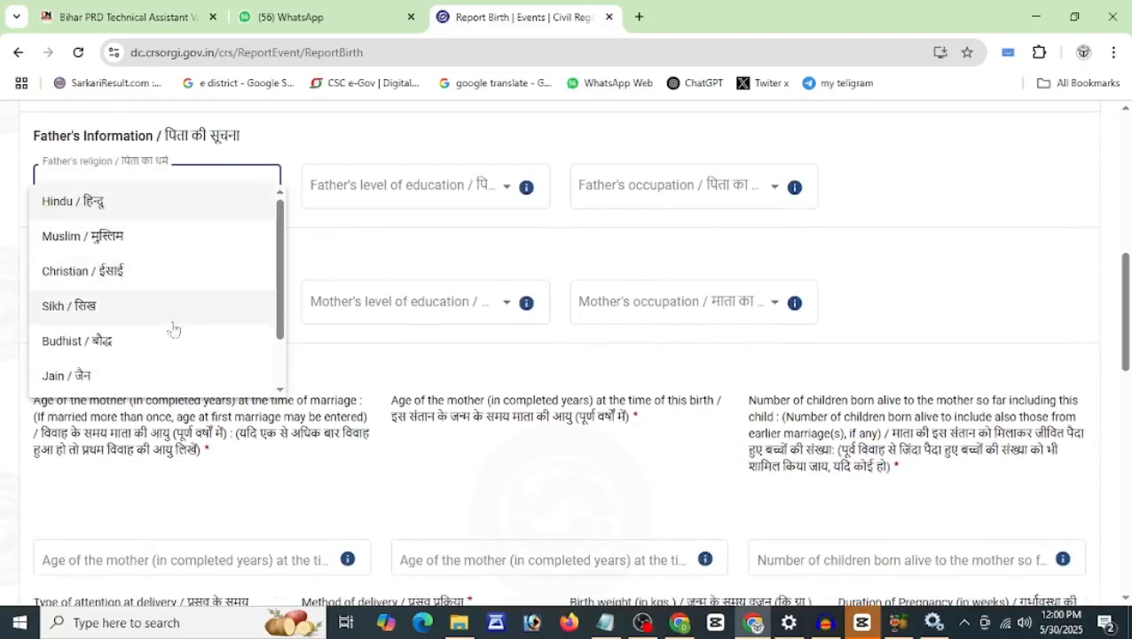
pyautogui.click(173, 209)
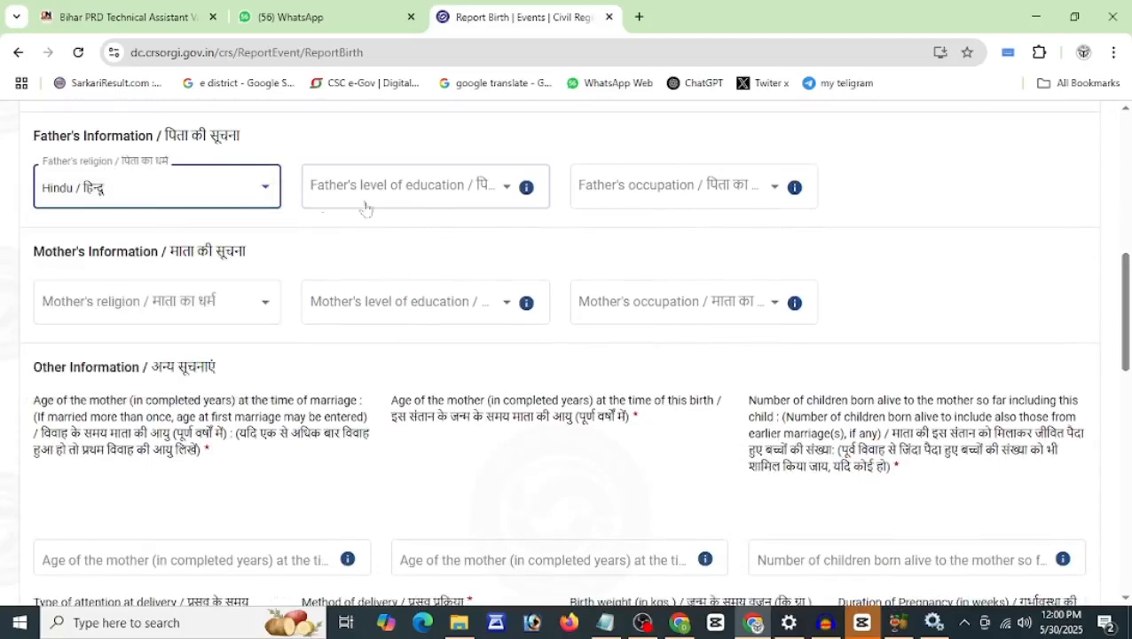
pyautogui.click(442, 200)
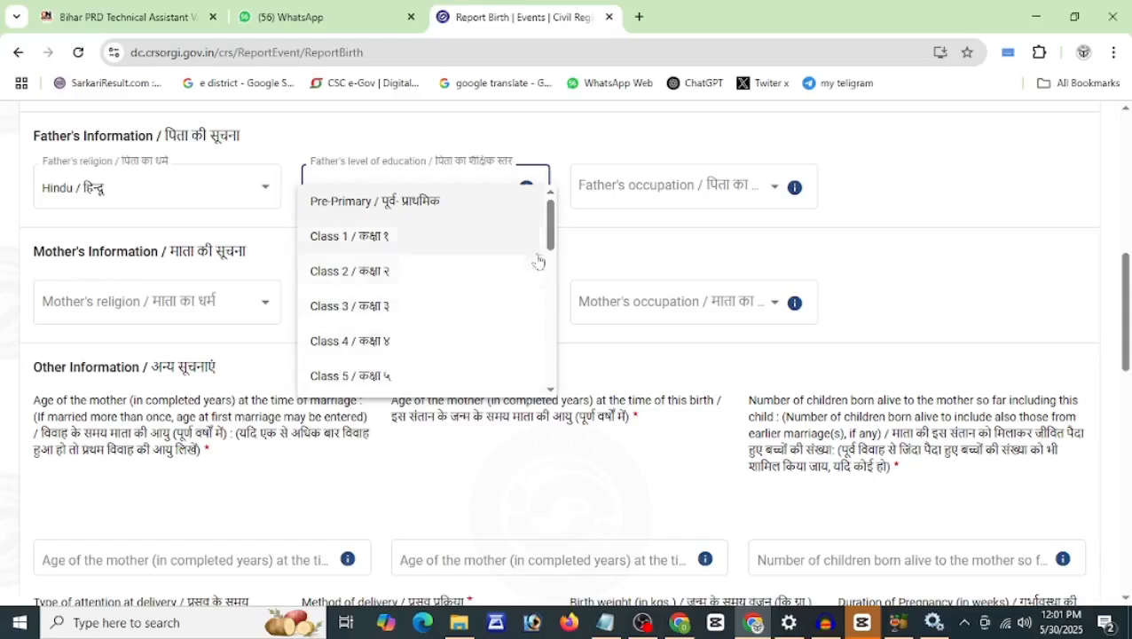
pyautogui.moveTo(551, 229); pyautogui.dragTo(547, 251)
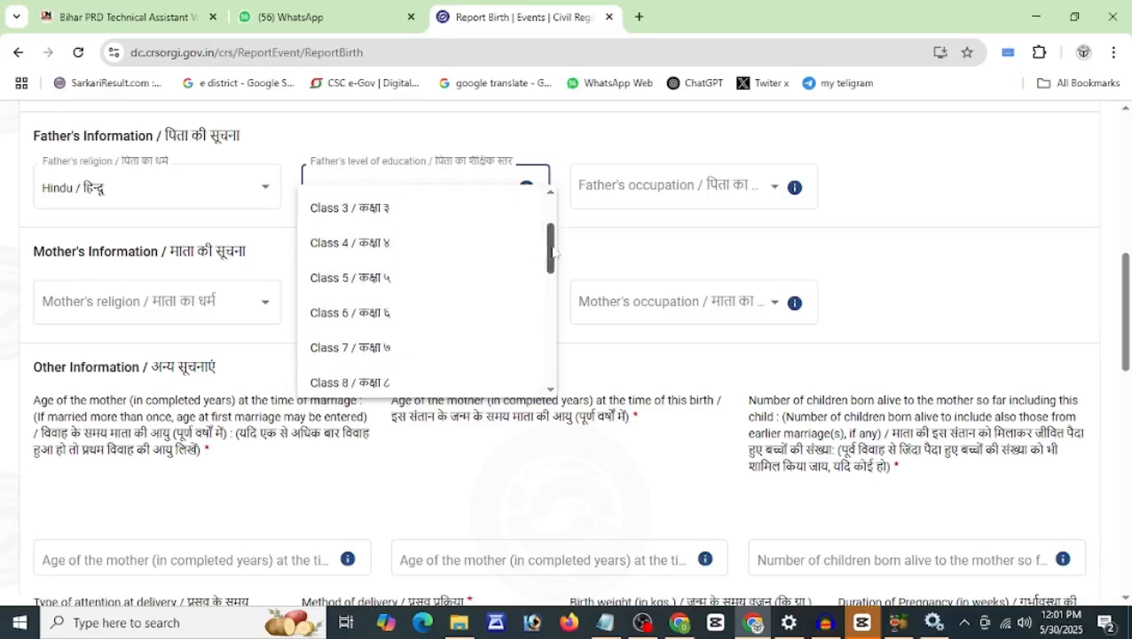
pyautogui.click(368, 344)
pyautogui.click(595, 185)
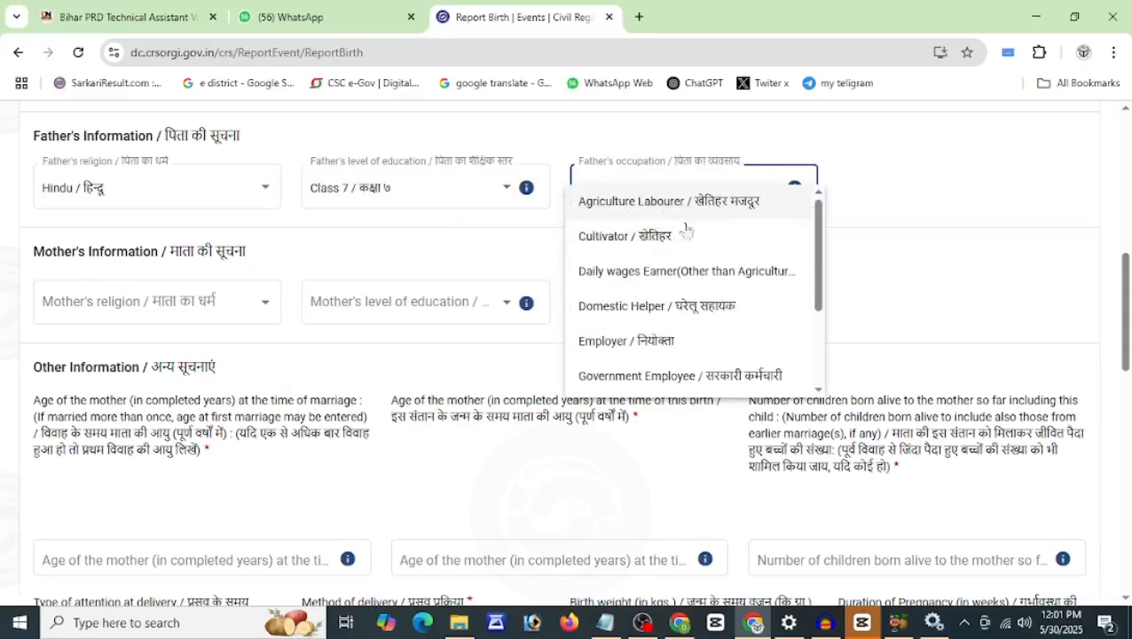
pyautogui.click(665, 202)
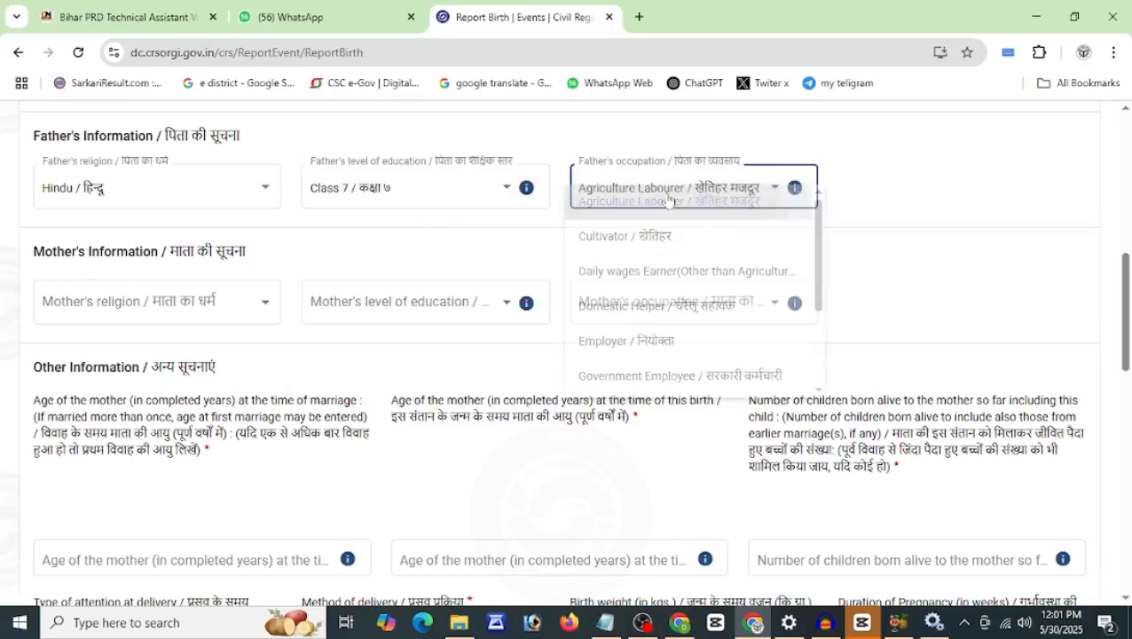
# Step: Set the mother's religion to Hindu, education Class 5, occupation self-employed family worker
pyautogui.click(168, 301)
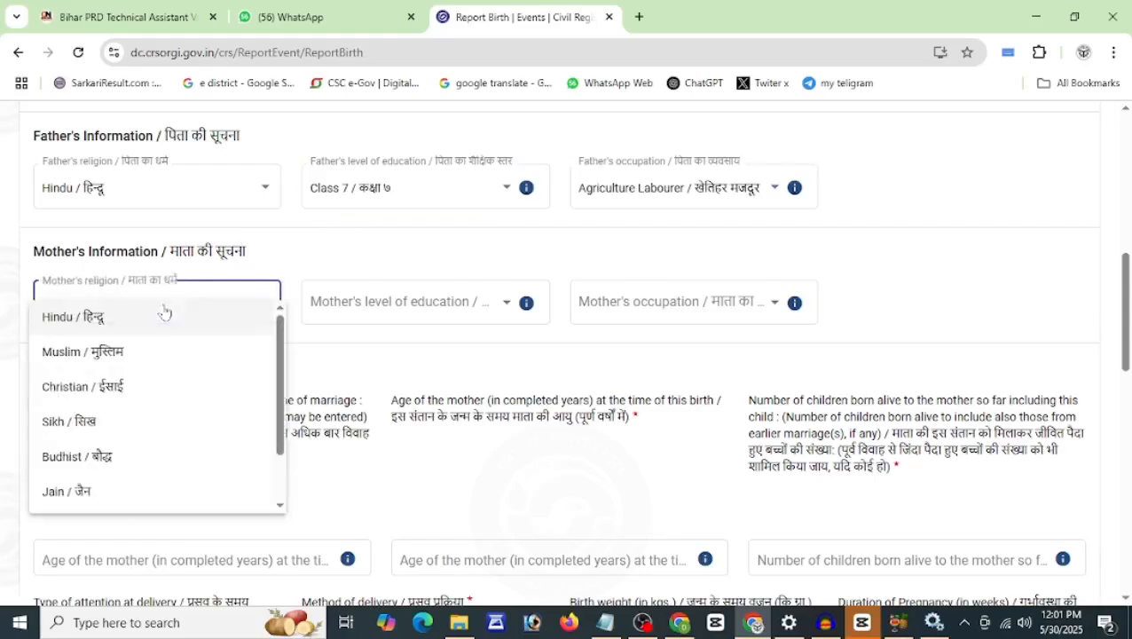
pyautogui.click(115, 323)
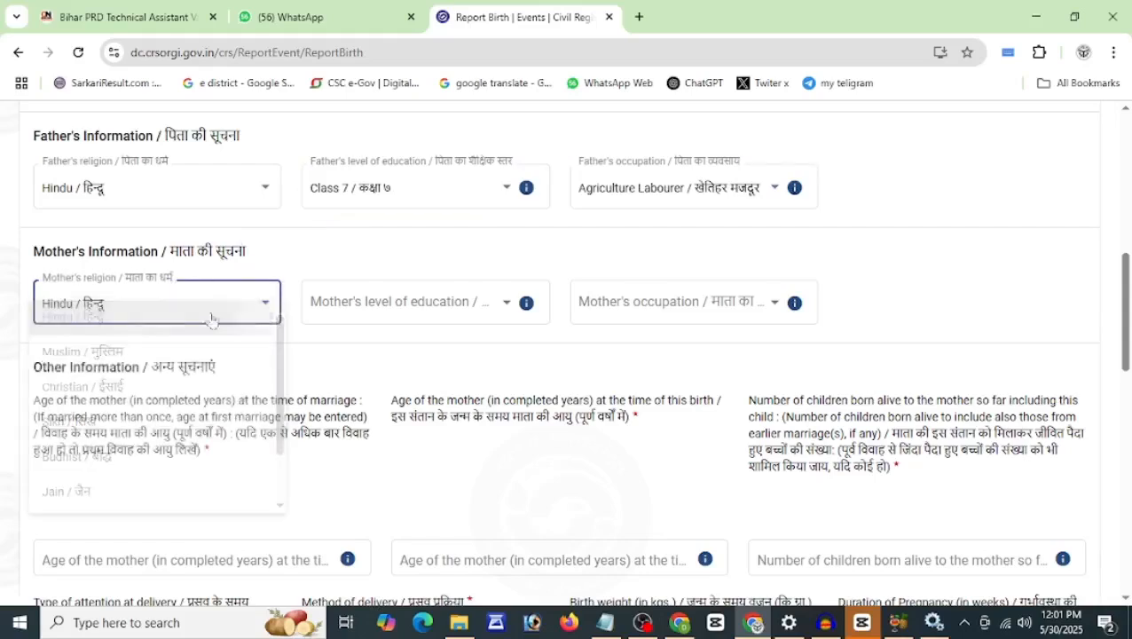
pyautogui.click(377, 302)
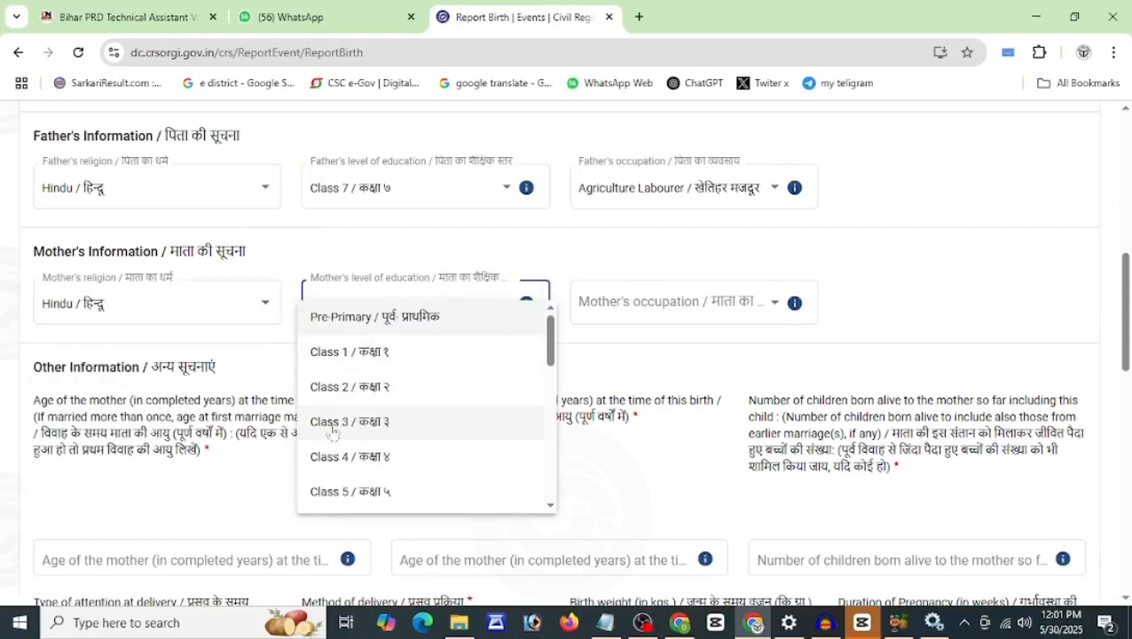
pyautogui.click(335, 488)
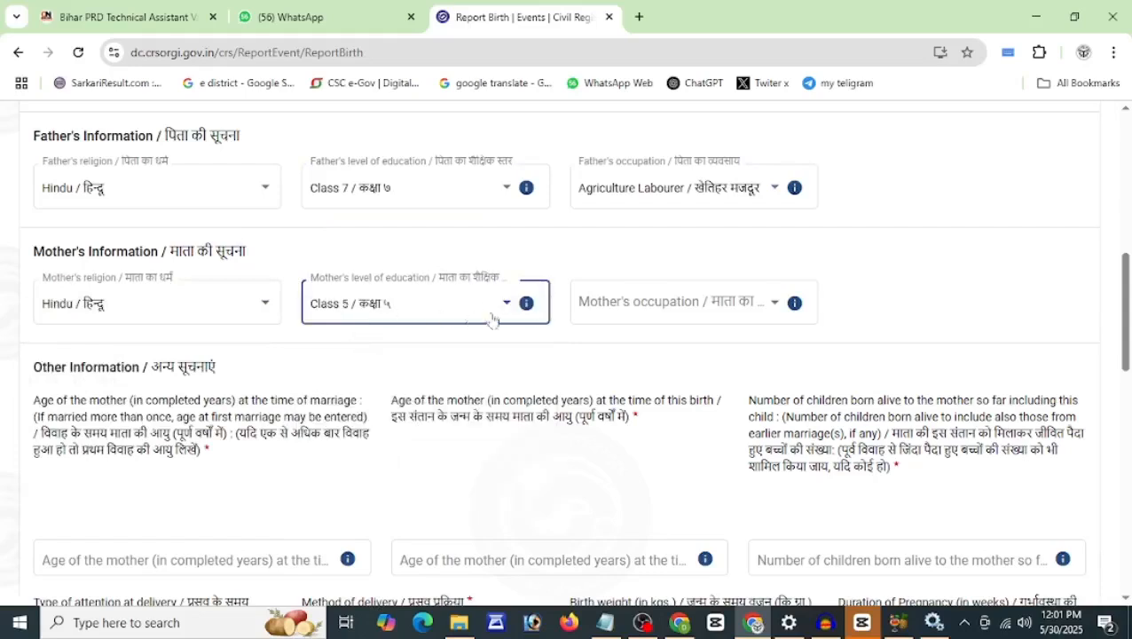
pyautogui.click(595, 310)
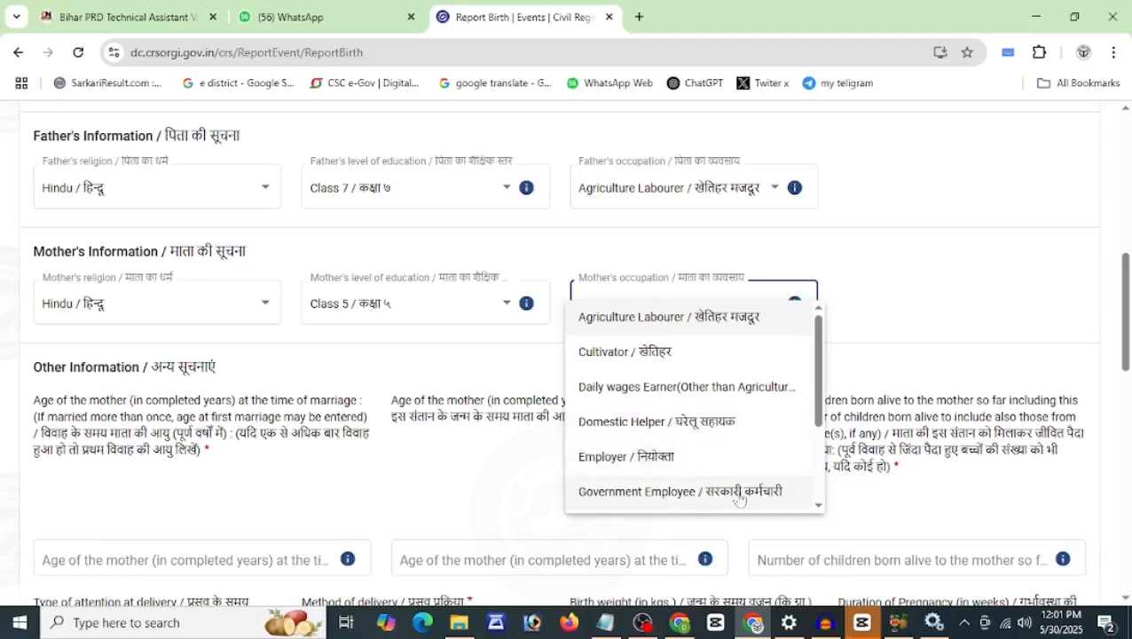
pyautogui.scroll(-3, 660, 436)
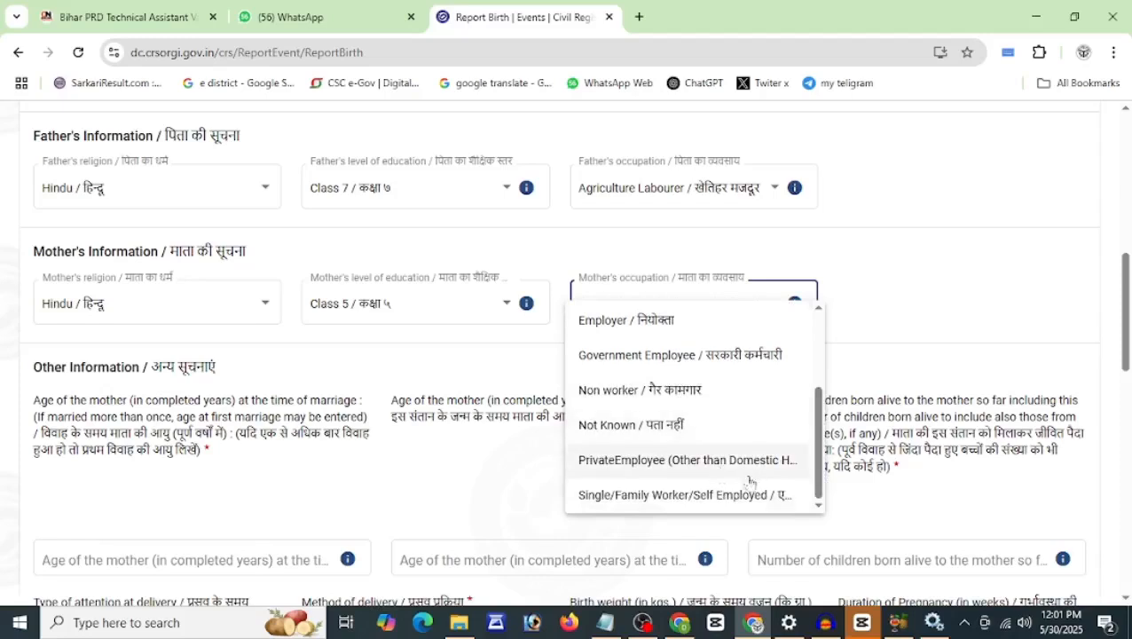
pyautogui.click(660, 497)
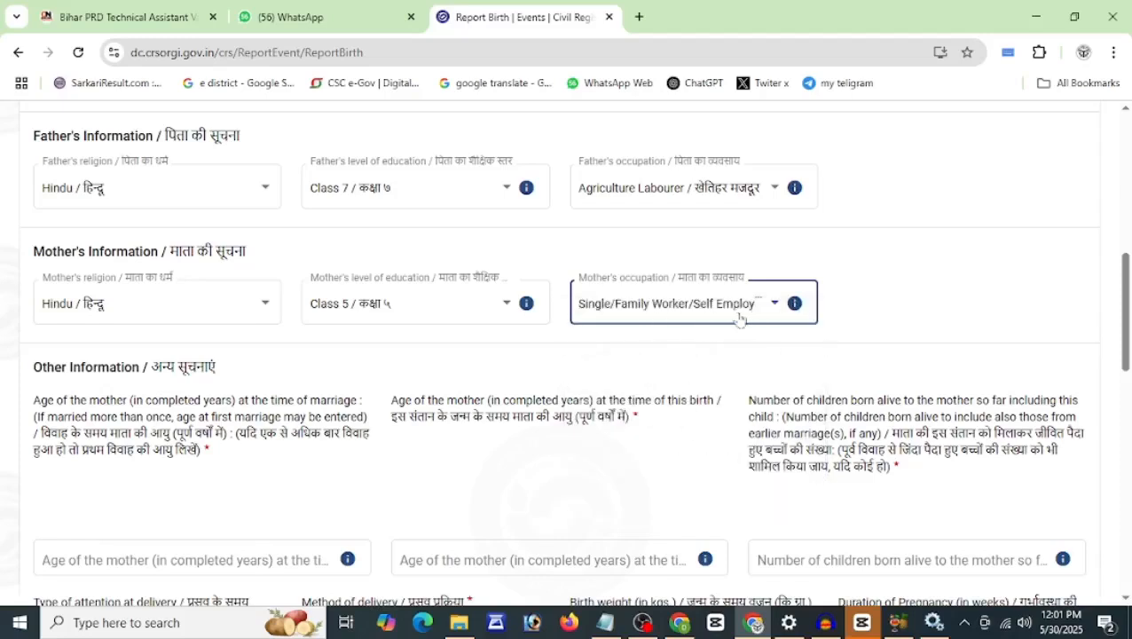
pyautogui.moveTo(1128, 320); pyautogui.dragTo(1128, 375)
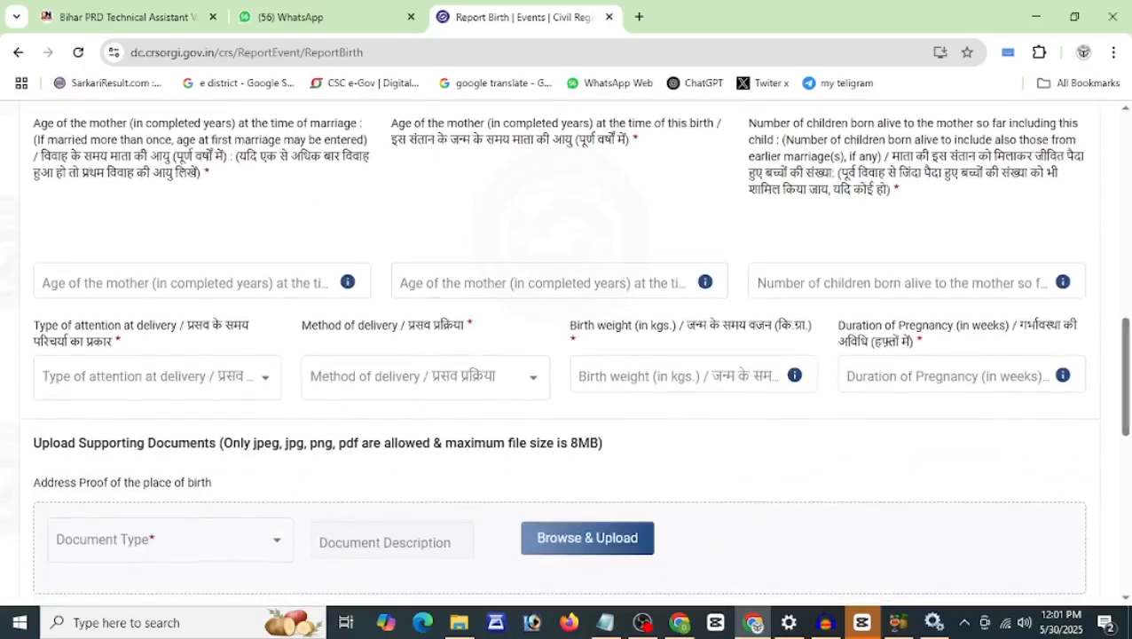
# Step: Enter the mother's age at marriage 22, age at this birth 25, and 2 children born alive
pyautogui.moveTo(60, 156); pyautogui.dragTo(354, 156)
pyautogui.click(128, 272)
pyautogui.write('22')
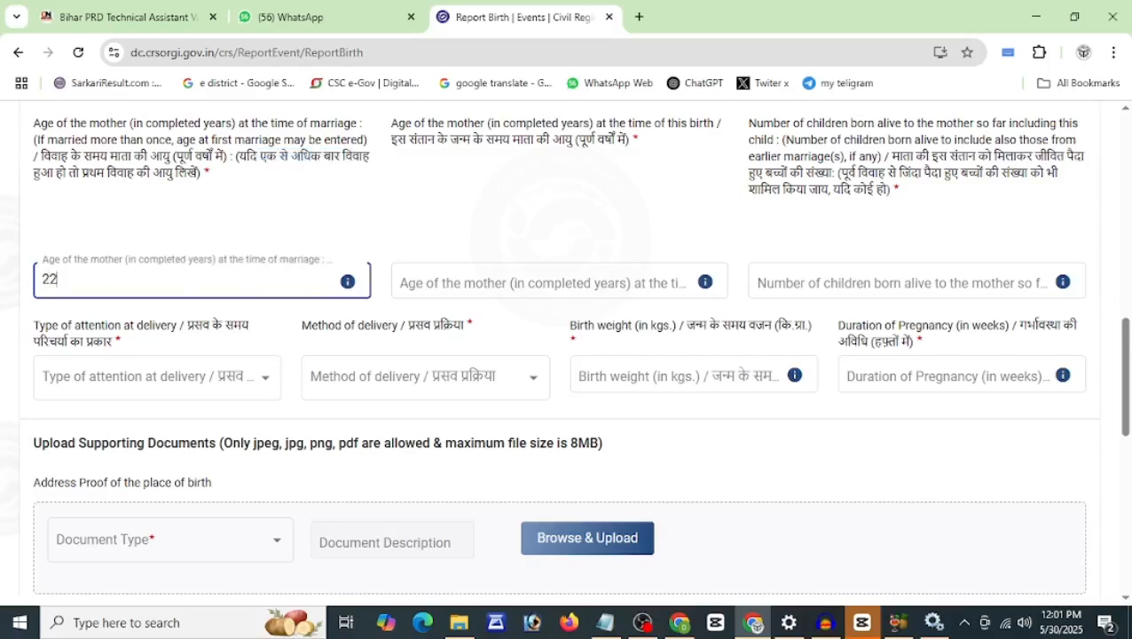
pyautogui.moveTo(409, 139); pyautogui.dragTo(523, 140)
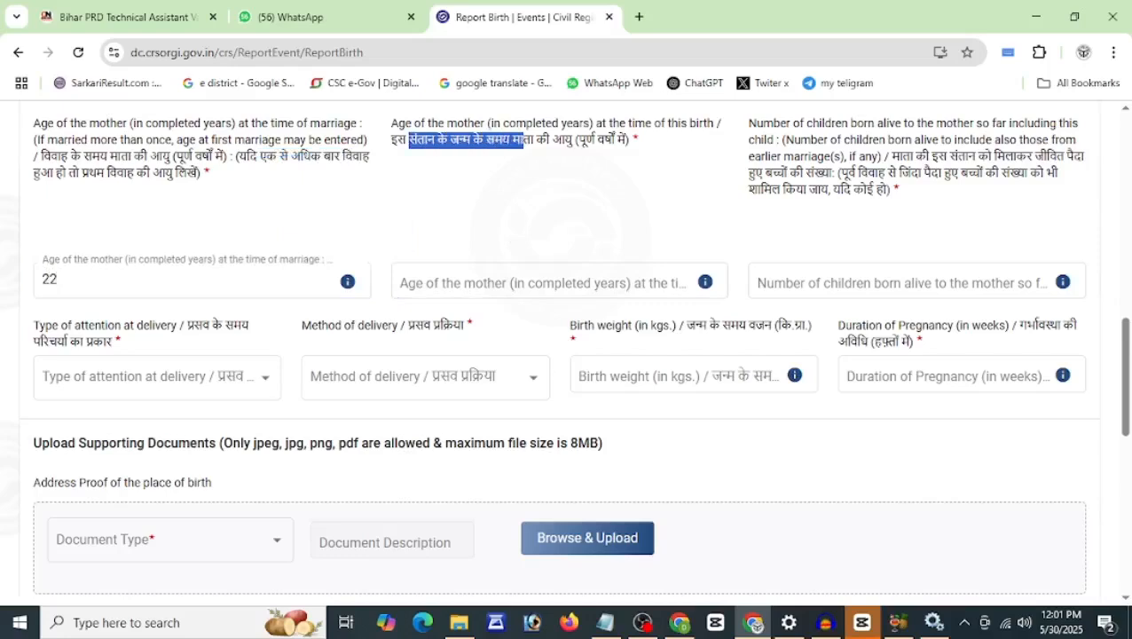
pyautogui.click(541, 282)
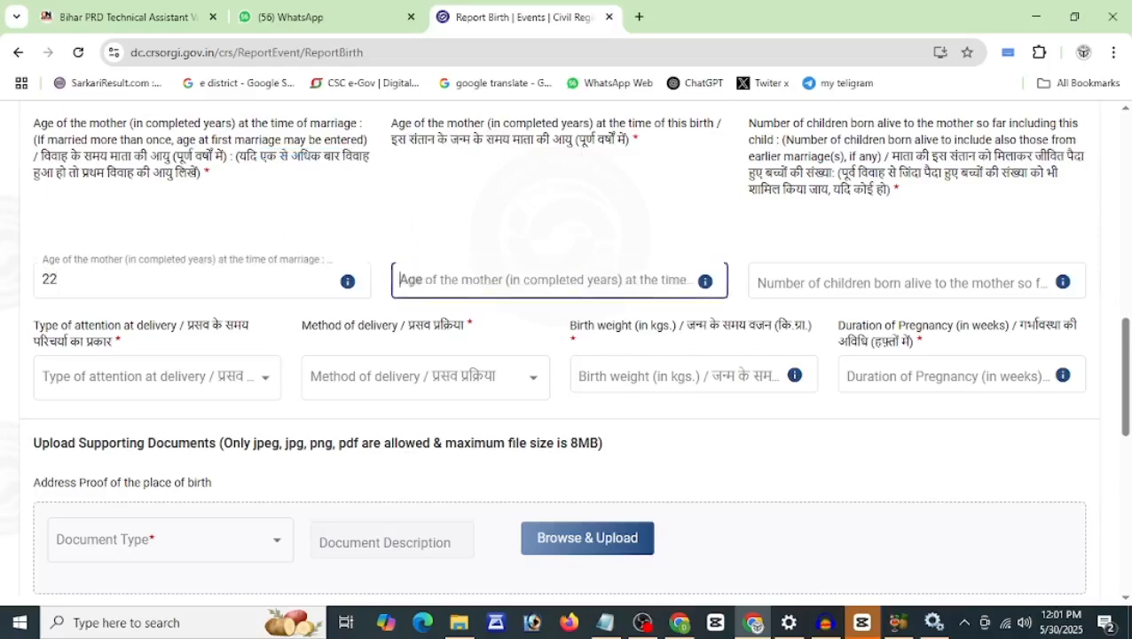
pyautogui.write('25')
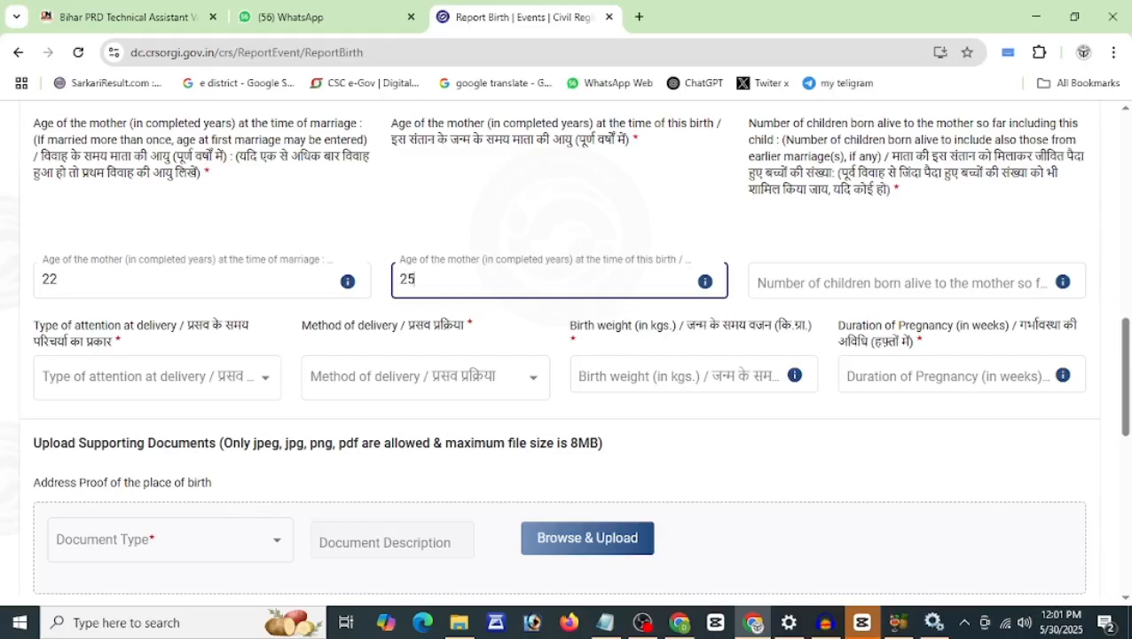
pyautogui.moveTo(890, 156); pyautogui.dragTo(1033, 157)
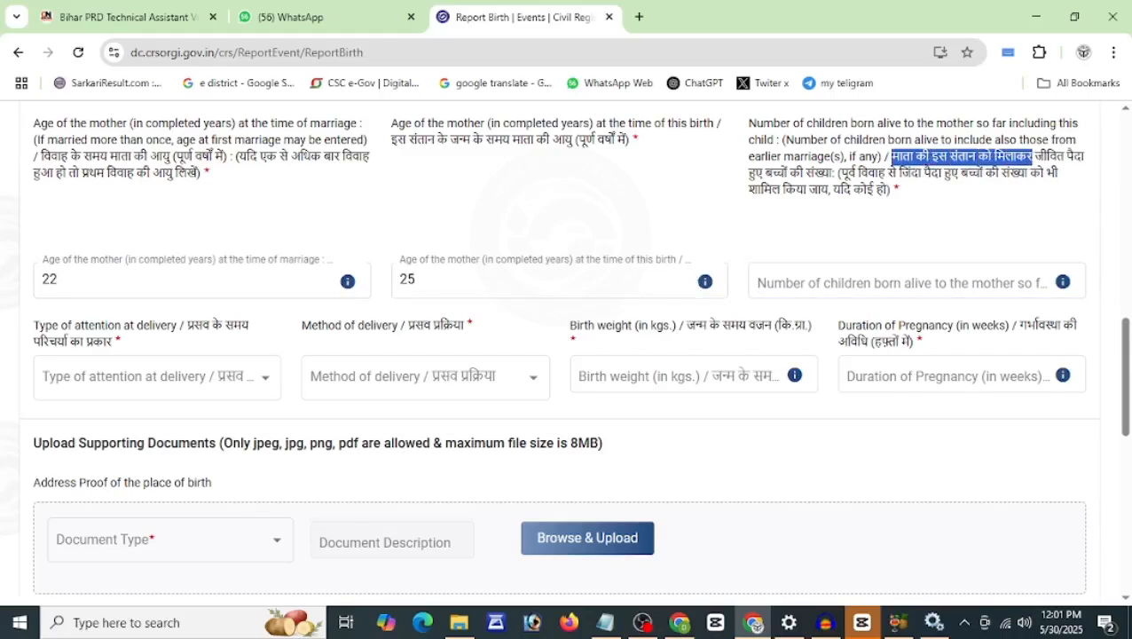
pyautogui.click(809, 282)
pyautogui.write('2')
pyautogui.click(754, 233)
pyautogui.moveTo(1127, 393); pyautogui.dragTo(1130, 427)
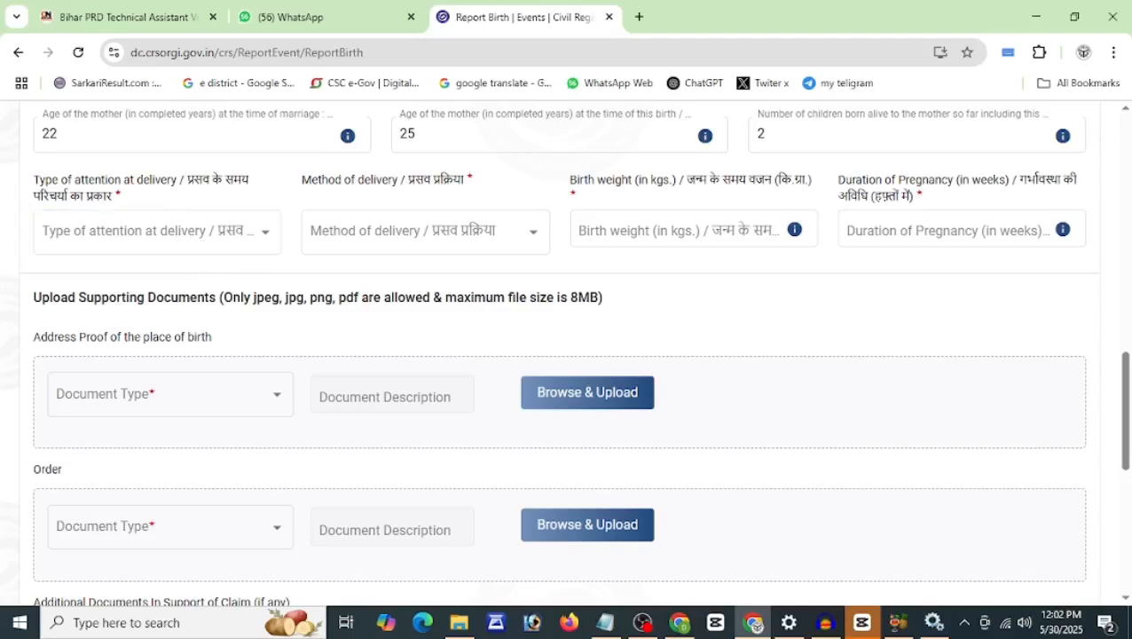
# Step: Set attention at delivery to Doctor, Nurse or Trained midwife and delivery method to Normal
pyautogui.click(179, 223)
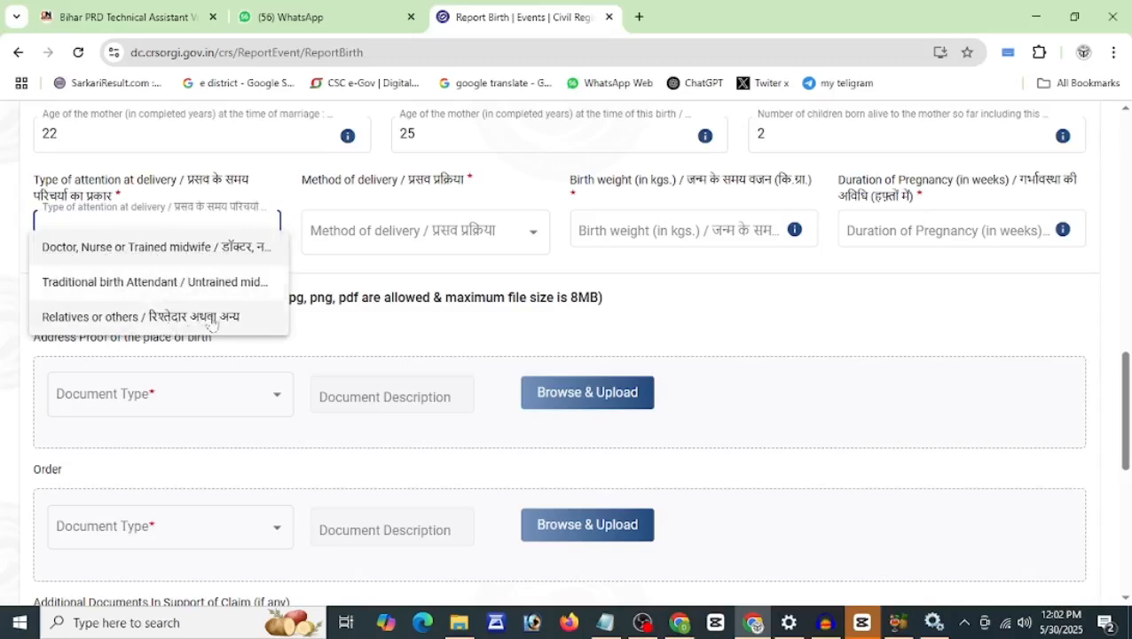
pyautogui.click(187, 253)
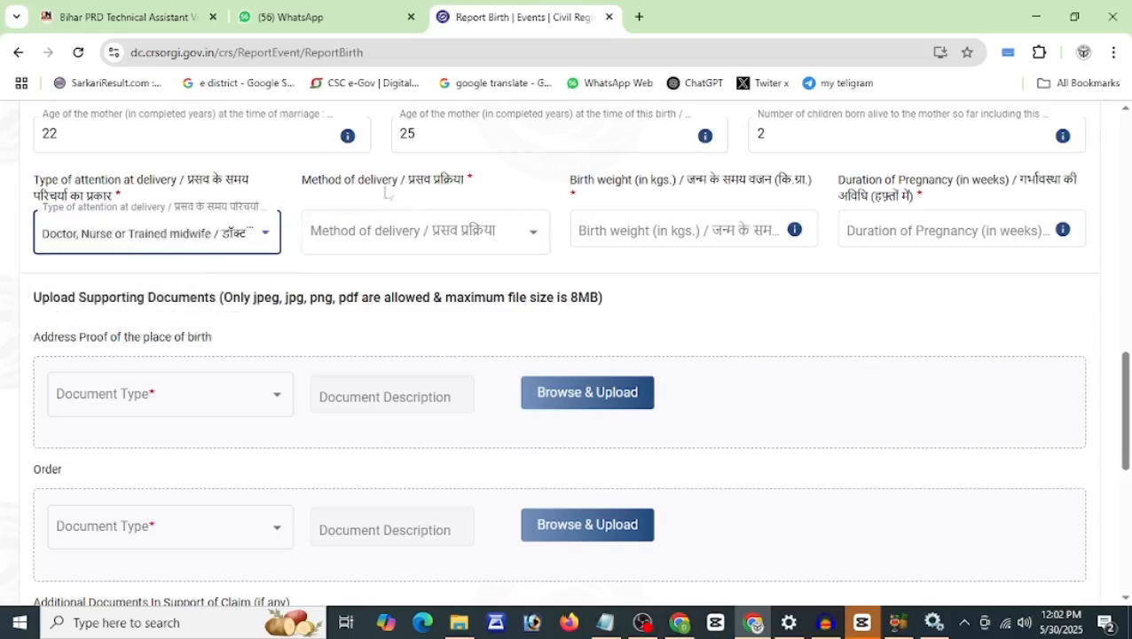
pyautogui.click(422, 238)
pyautogui.click(422, 253)
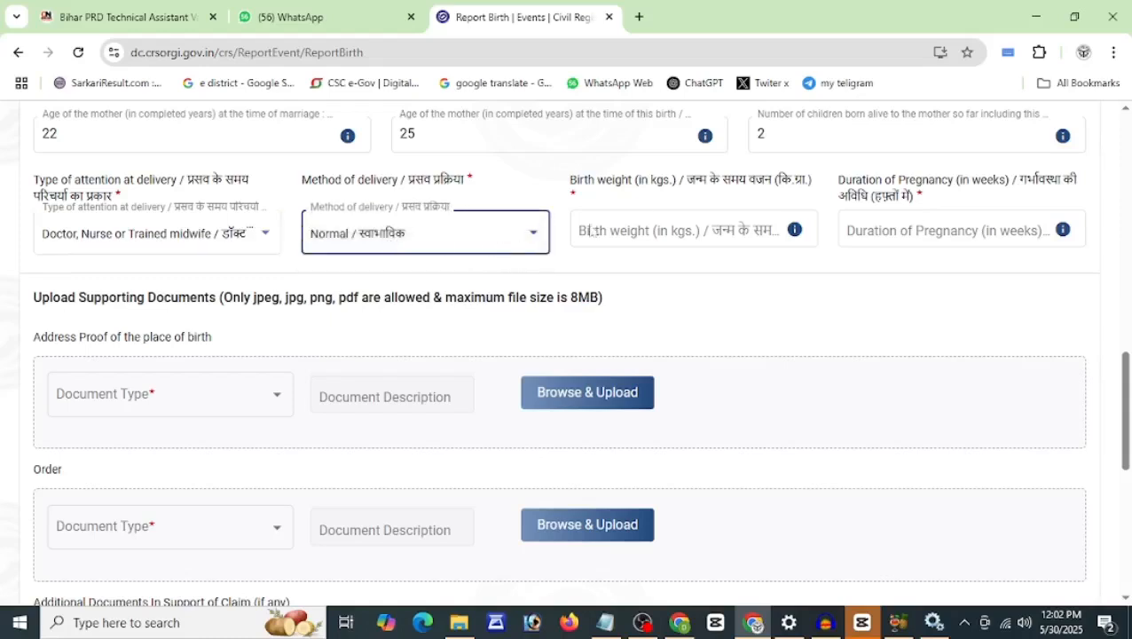
# Step: Enter birth weight 3 and duration of pregnancy 36 weeks
pyautogui.click(739, 197)
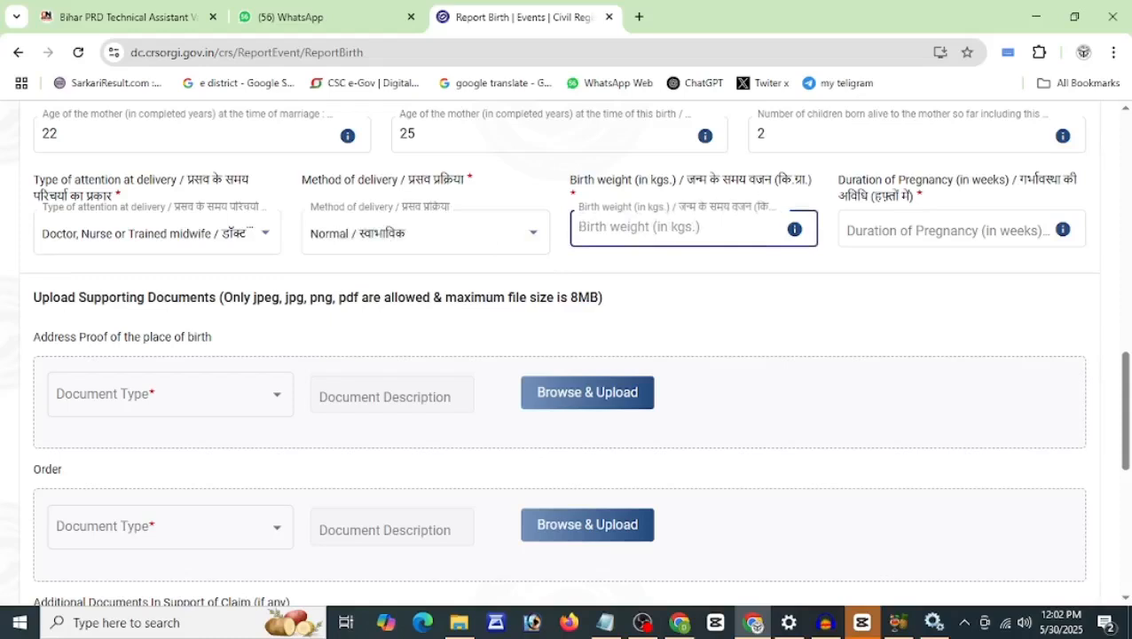
pyautogui.write('2')
pyautogui.press('BackSpace')
pyautogui.write('3')
pyautogui.click(690, 266)
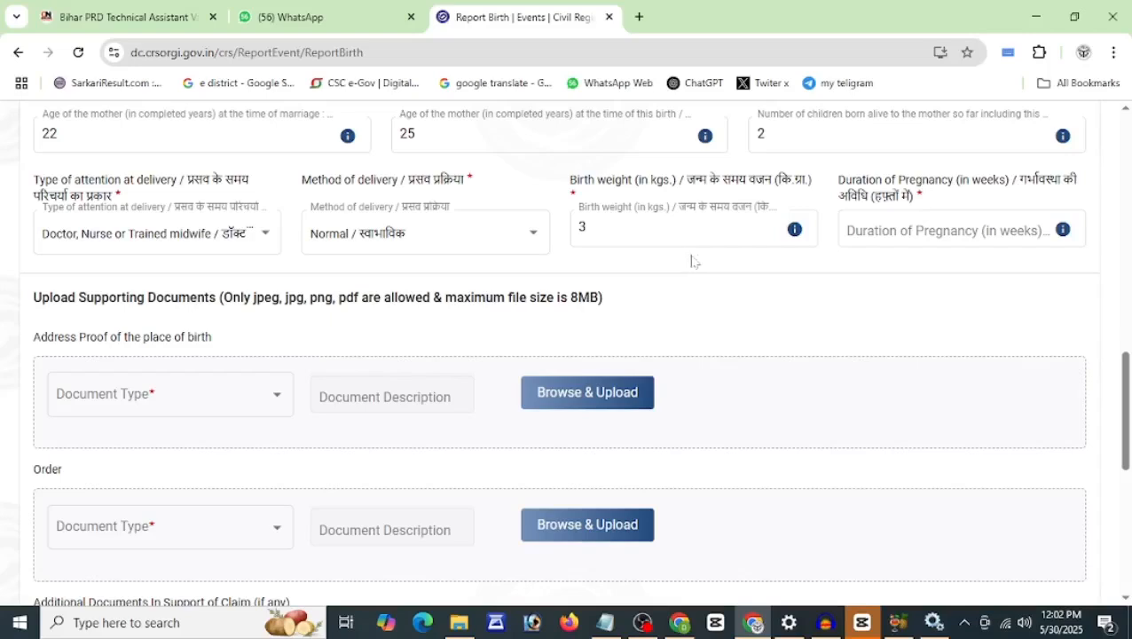
pyautogui.click(949, 229)
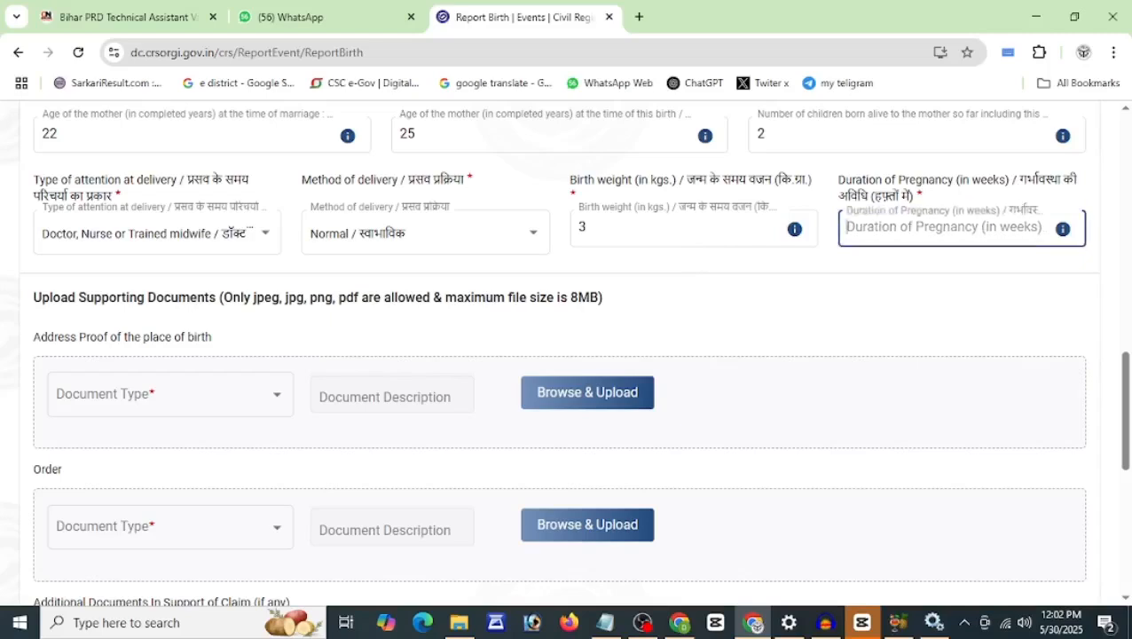
pyautogui.write('36')
pyautogui.click(911, 301)
pyautogui.scroll(-1, 471, 296)
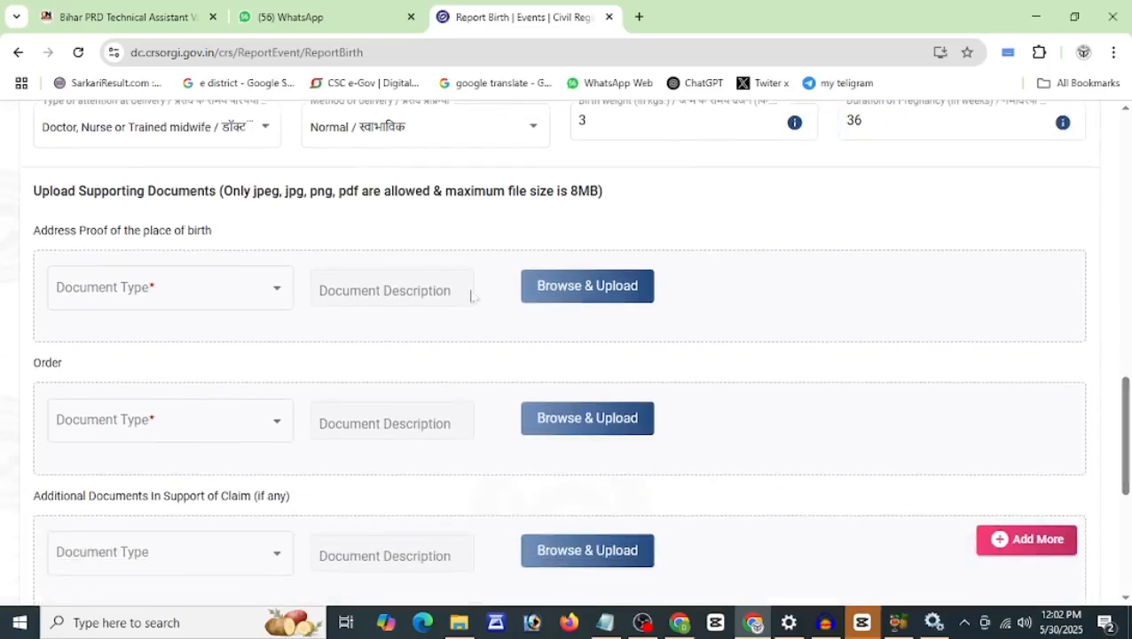
# Step: Choose Voter ID for address proof and the District/Sub-Divisional/Executive Magistrate order as the order document type
pyautogui.scroll(-1, 1122, 450)
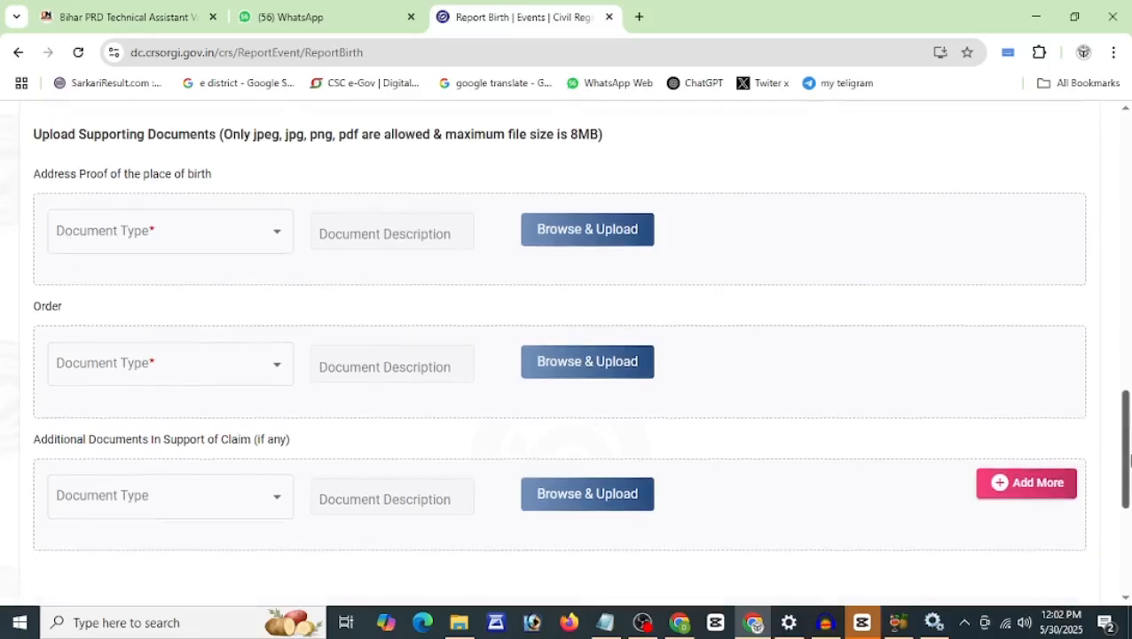
pyautogui.moveTo(67, 126); pyautogui.dragTo(391, 127)
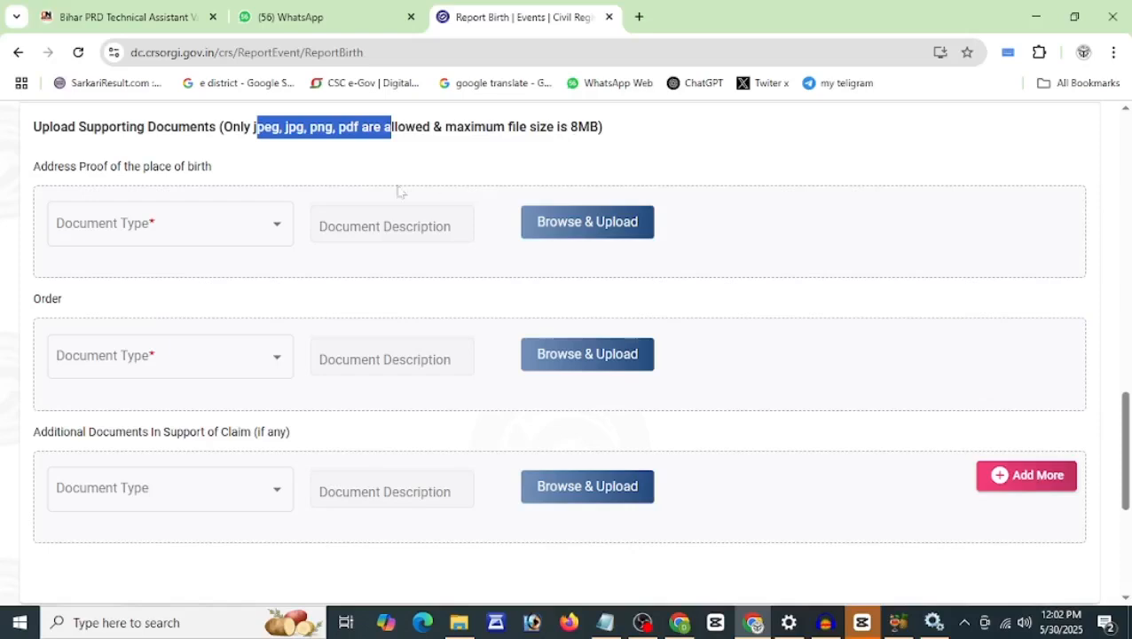
pyautogui.click(151, 234)
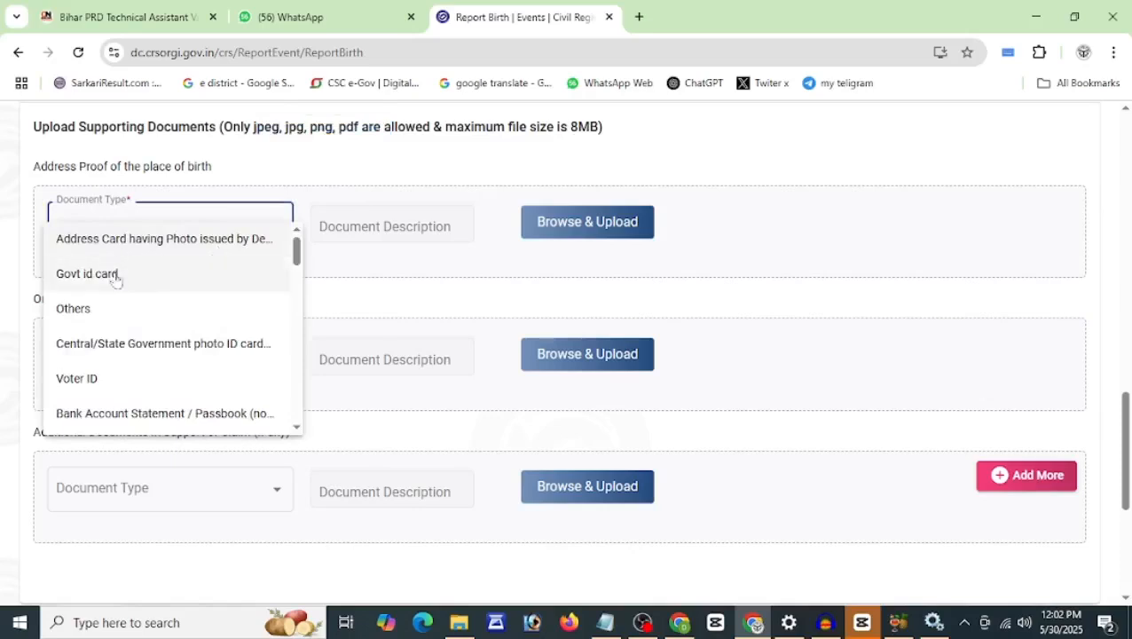
pyautogui.click(82, 389)
pyautogui.click(143, 356)
pyautogui.click(139, 378)
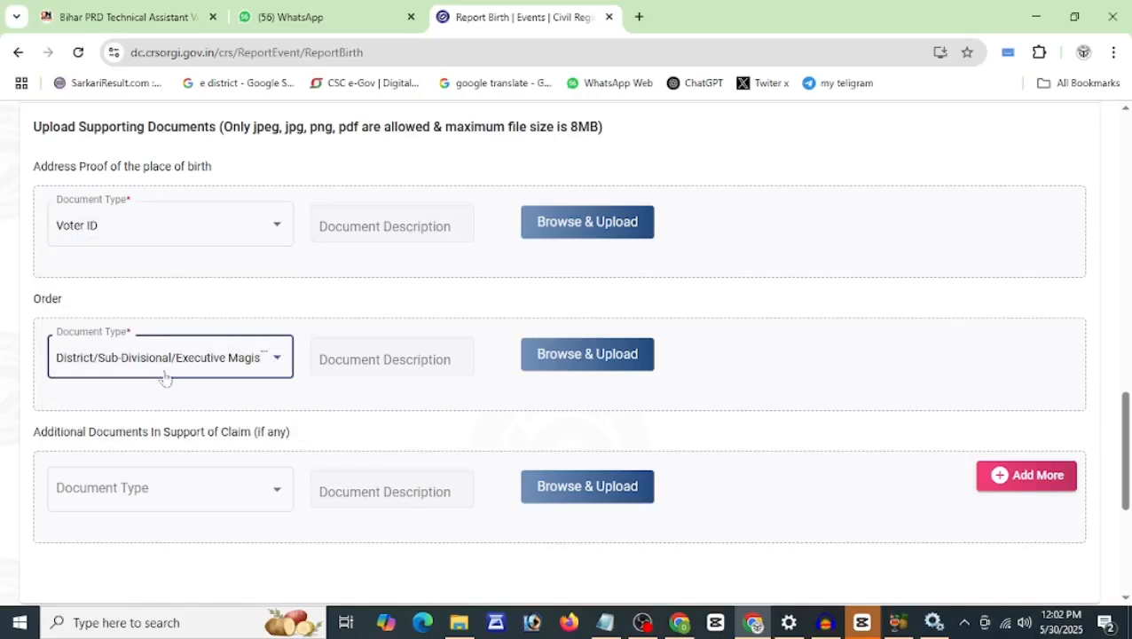
pyautogui.click(205, 373)
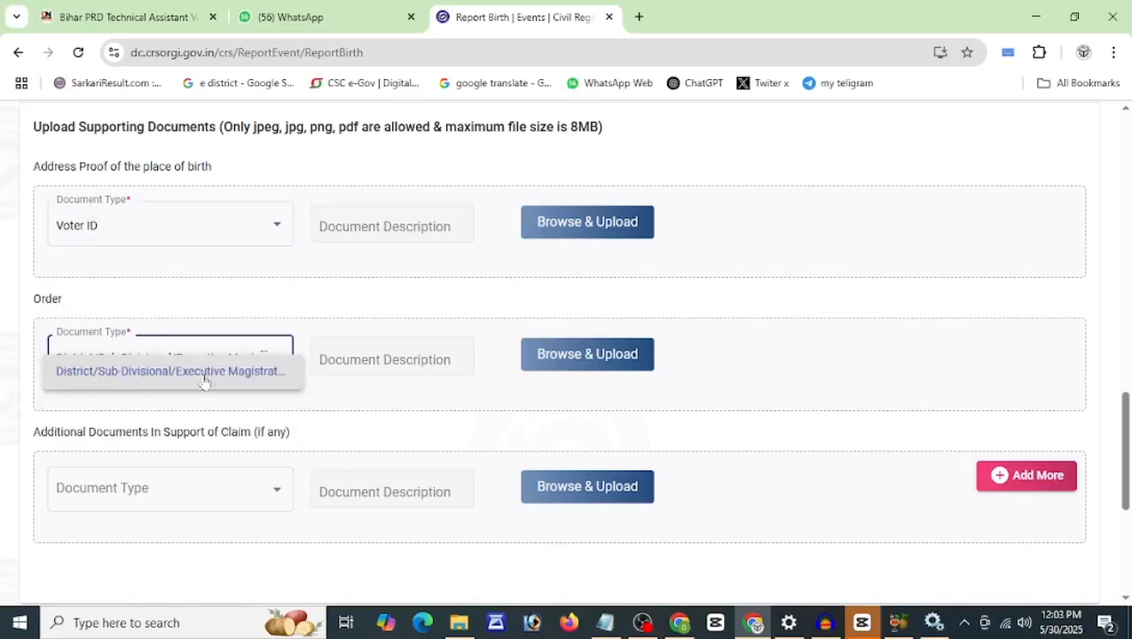
pyautogui.click(384, 307)
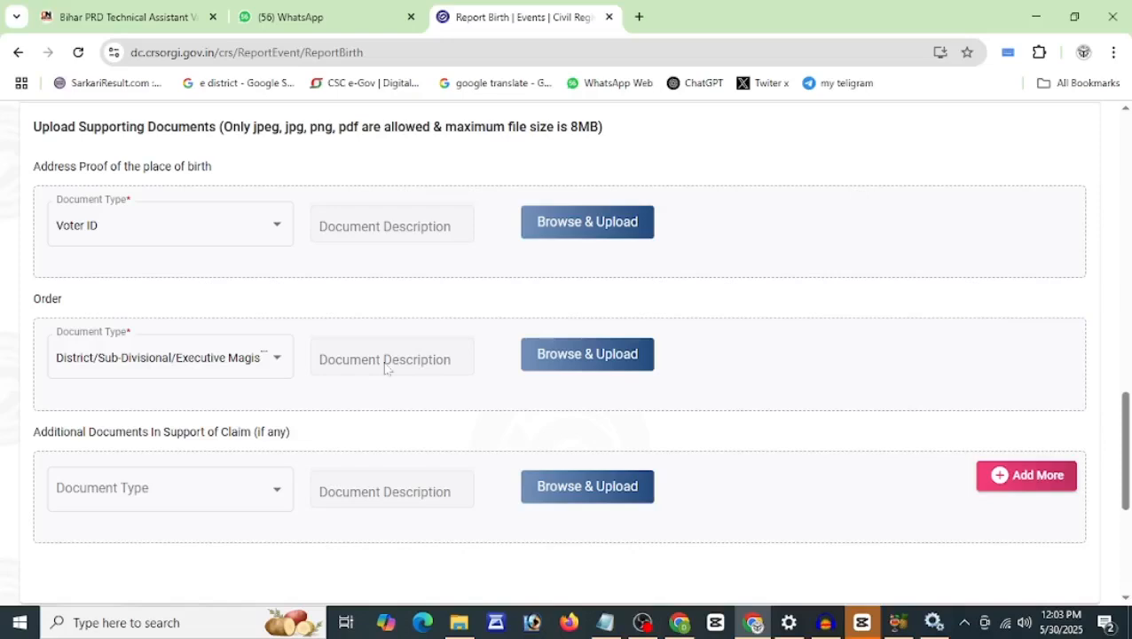
# Step: Set the first additional document type to PAN and add a second additional-document row
pyautogui.click(145, 505)
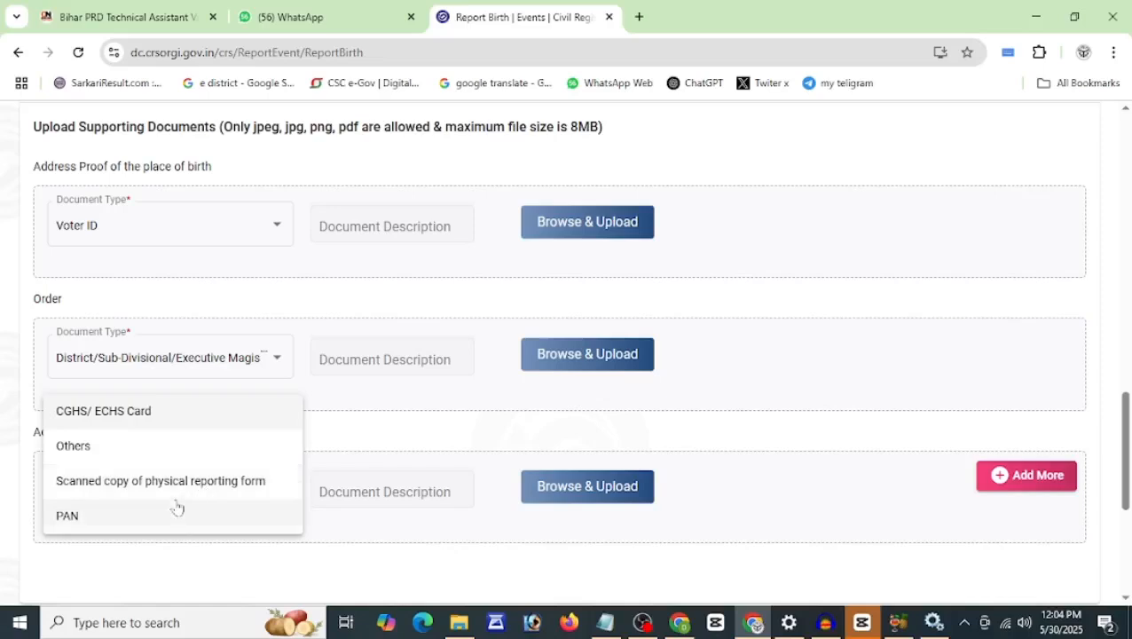
pyautogui.click(169, 516)
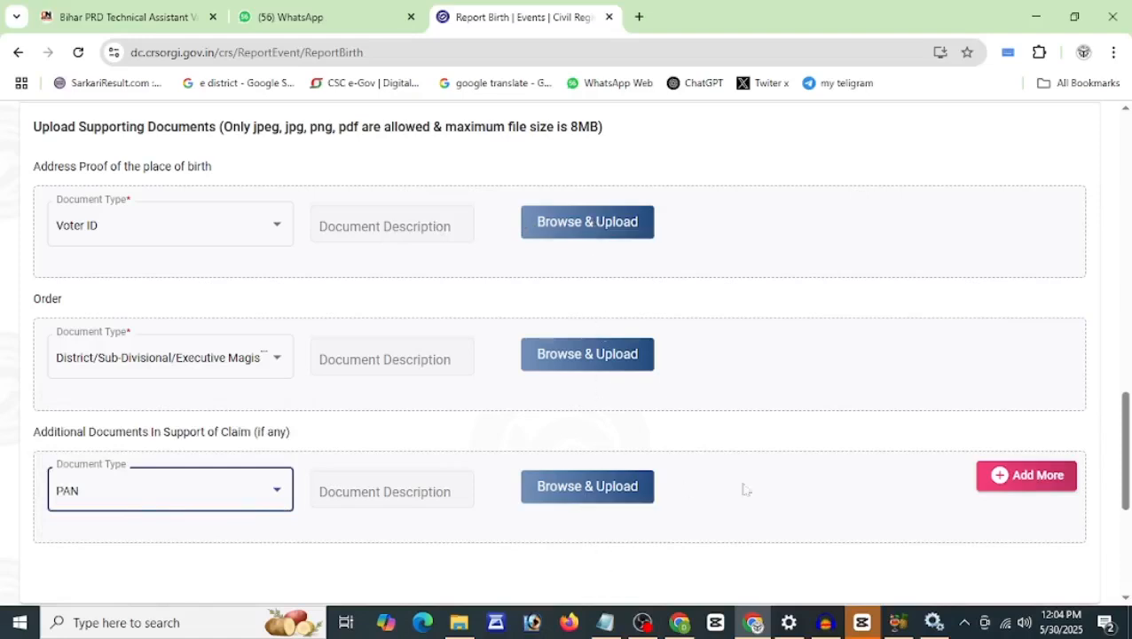
pyautogui.click(1007, 484)
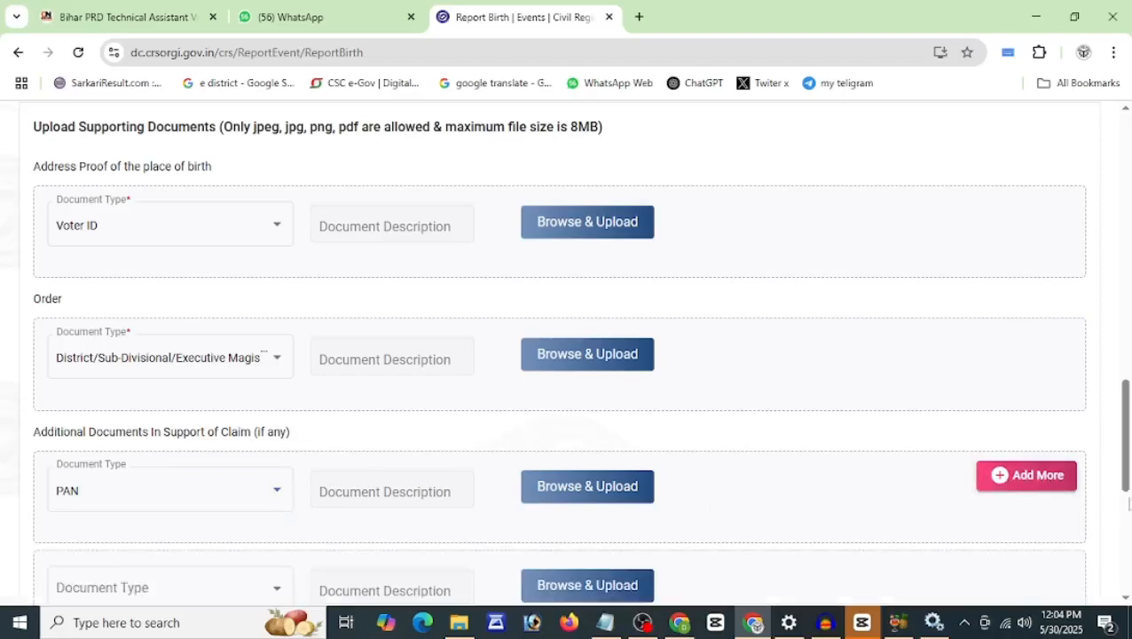
pyautogui.scroll(-2, 1129, 503)
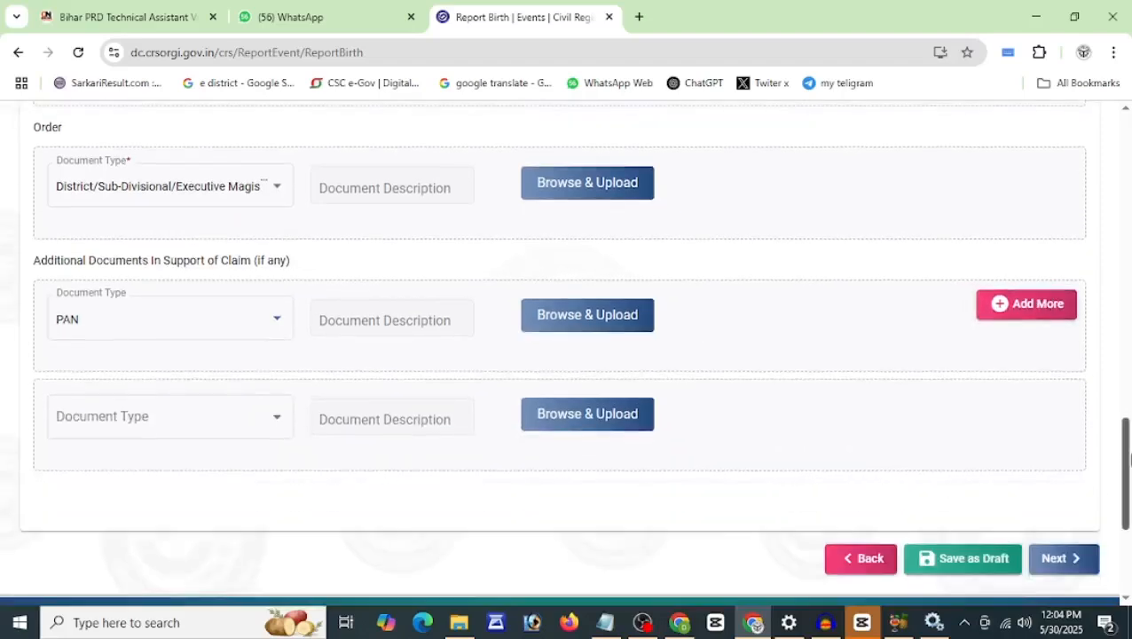
pyautogui.scroll(2, 1128, 419)
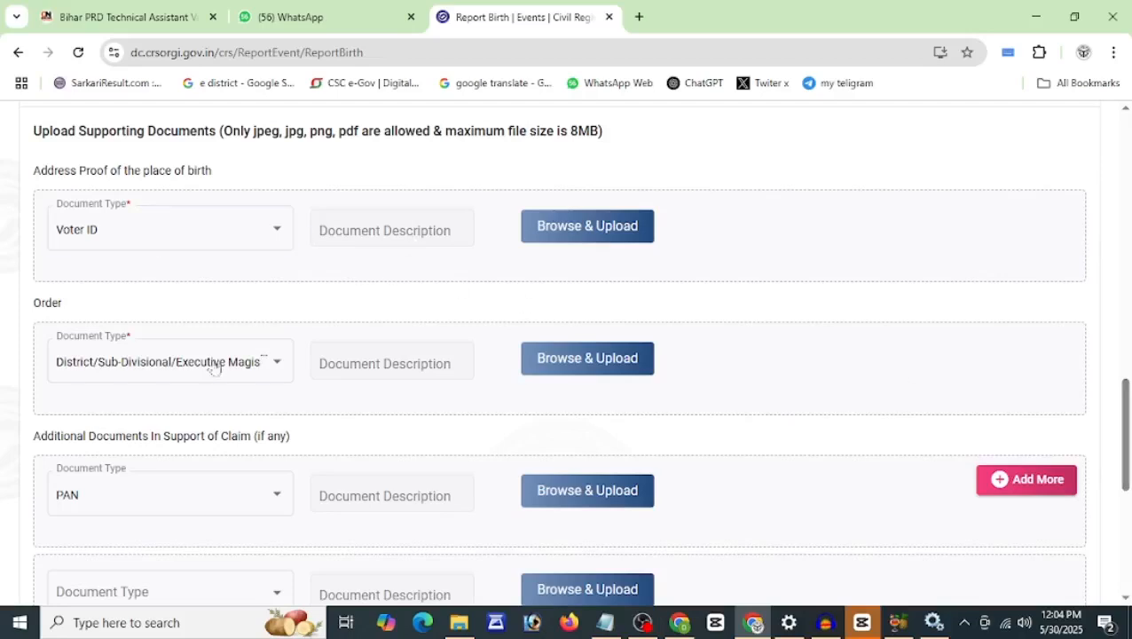
# Step: Review the Legal Information Confirmation page and continue to the statistical confirmation review of uploaded documents
pyautogui.scroll(-1, 1128, 494)
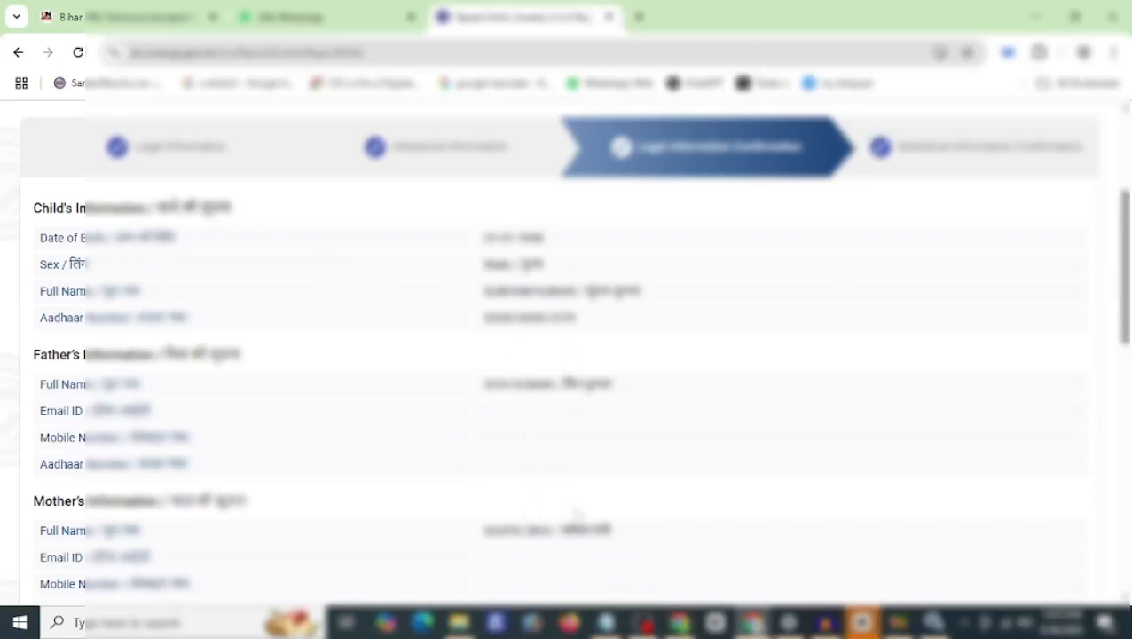
pyautogui.moveTo(1128, 268); pyautogui.dragTo(1129, 441)
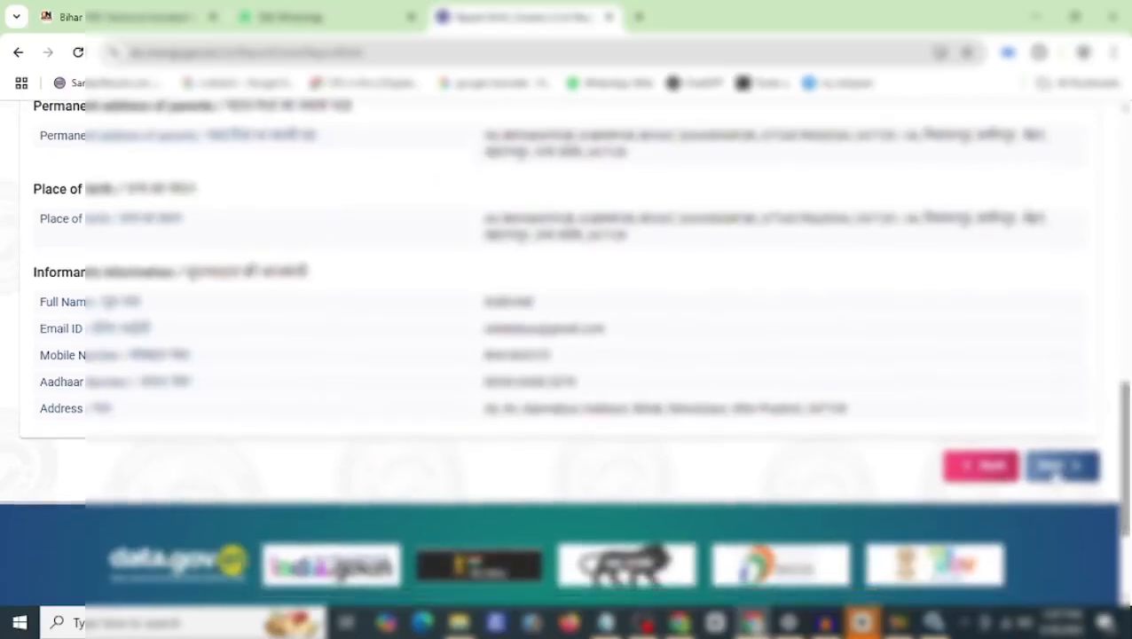
pyautogui.click(1055, 470)
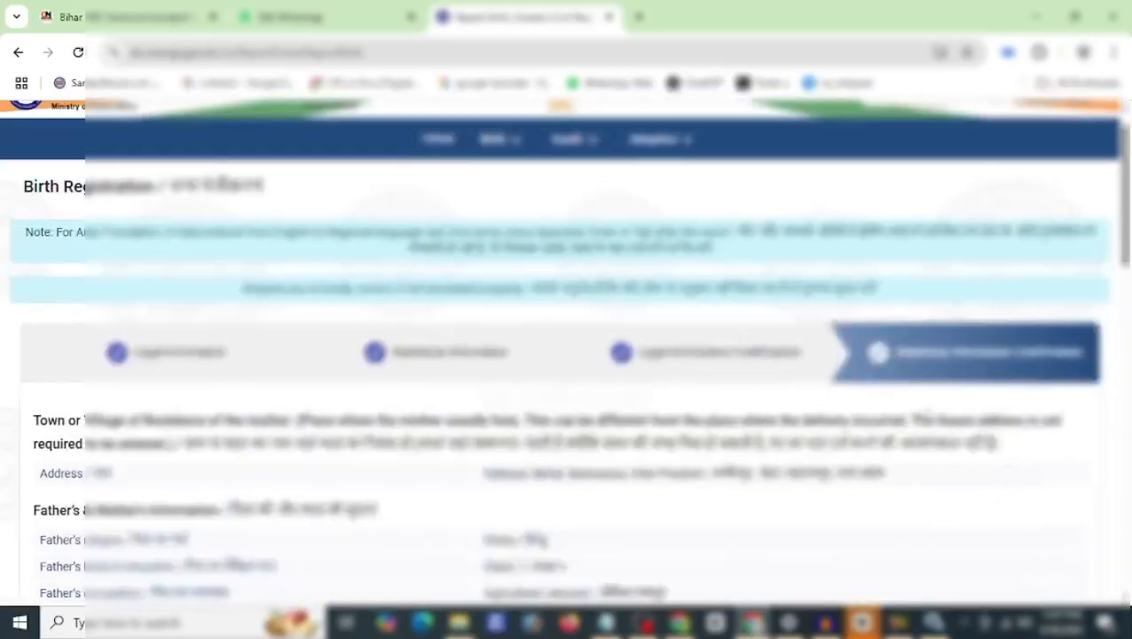
pyautogui.moveTo(1128, 188); pyautogui.dragTo(1127, 454)
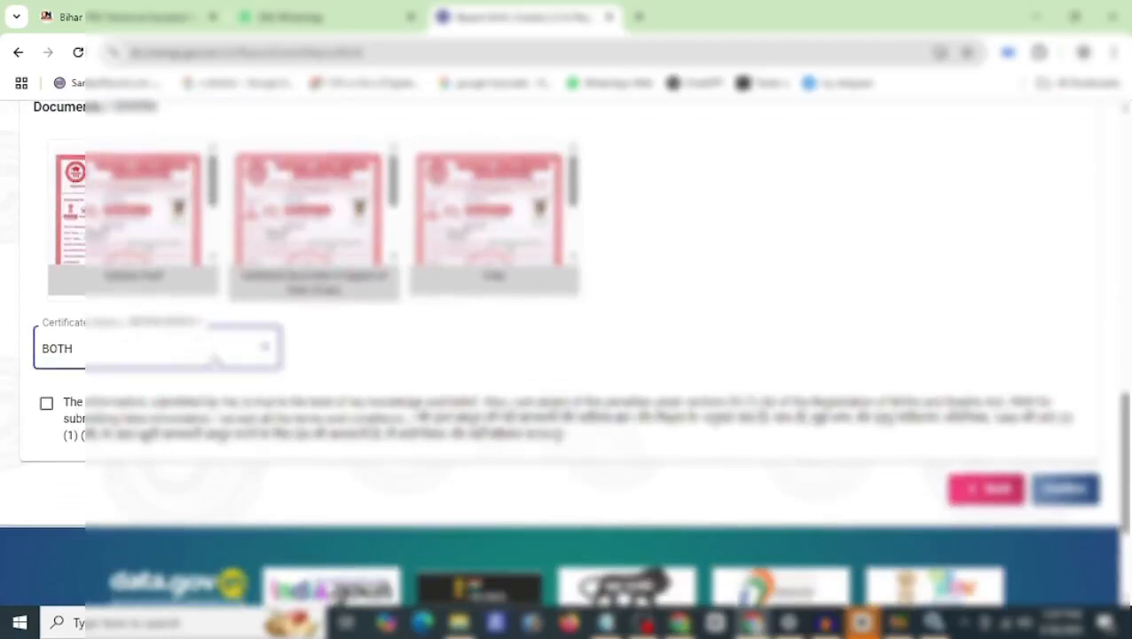
# Step: Choose BOTH as the certificate language, accept the declaration, and confirm the birth report
pyautogui.click(216, 358)
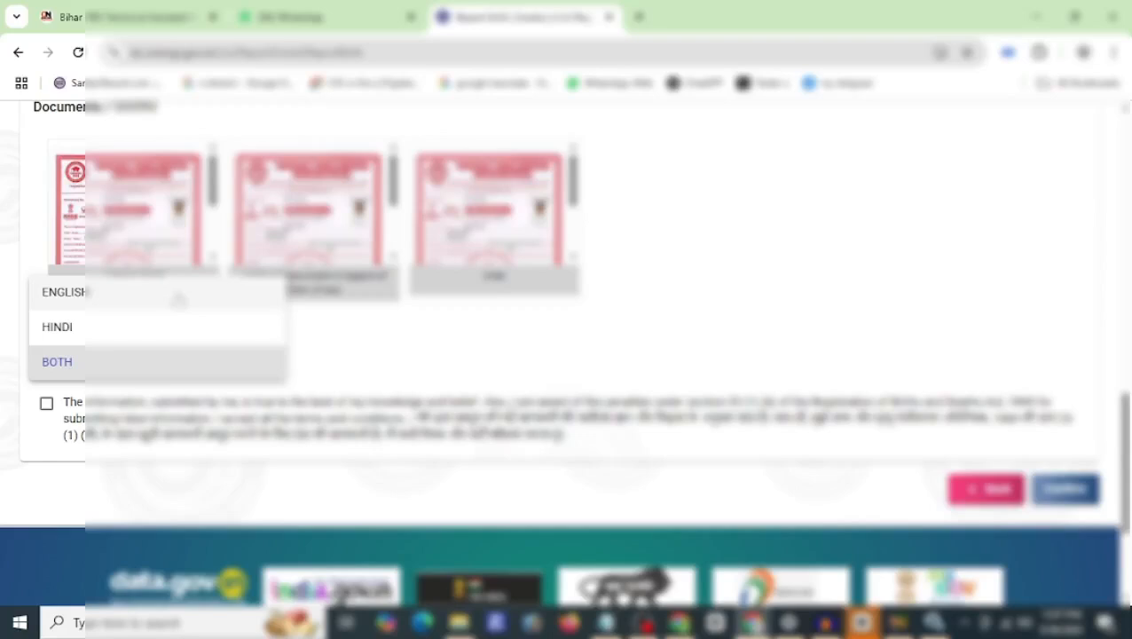
pyautogui.click(164, 355)
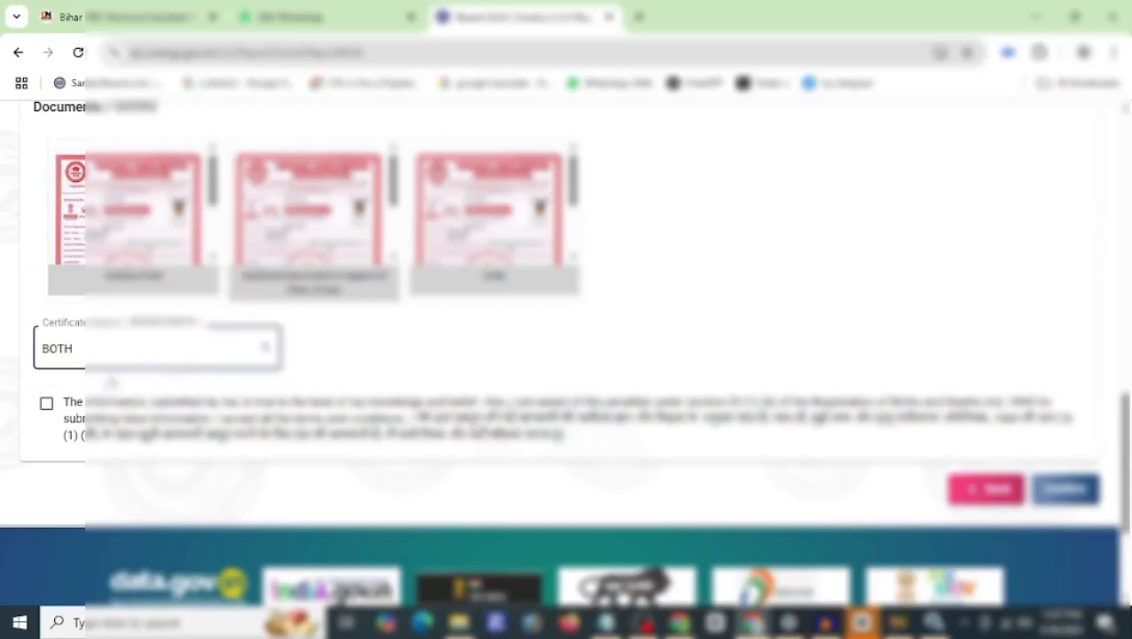
pyautogui.click(46, 403)
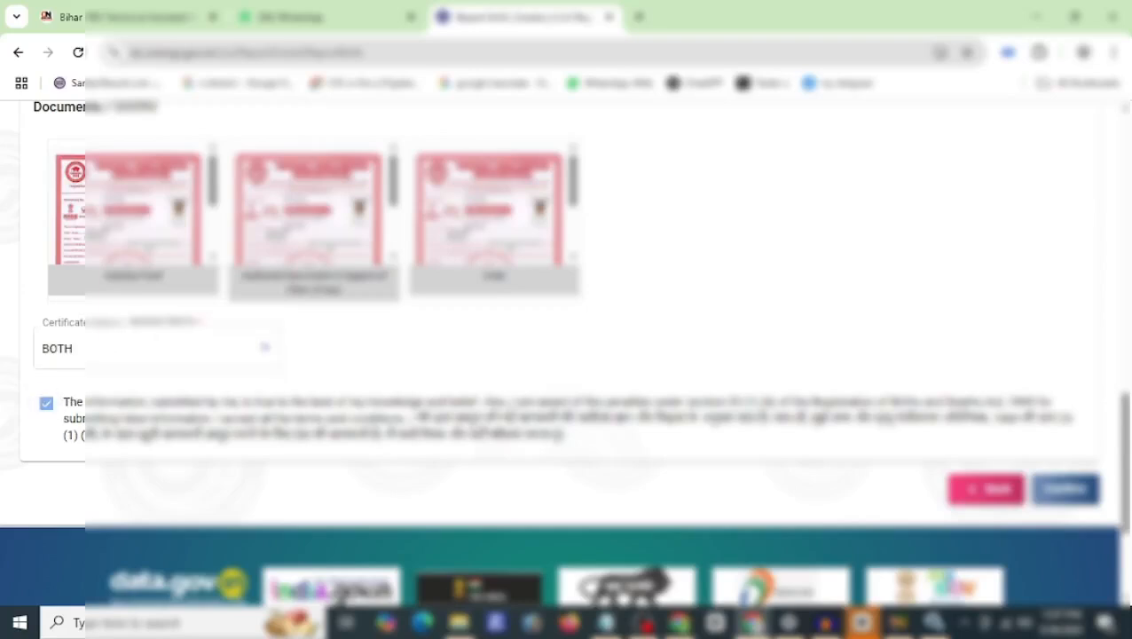
pyautogui.click(1064, 490)
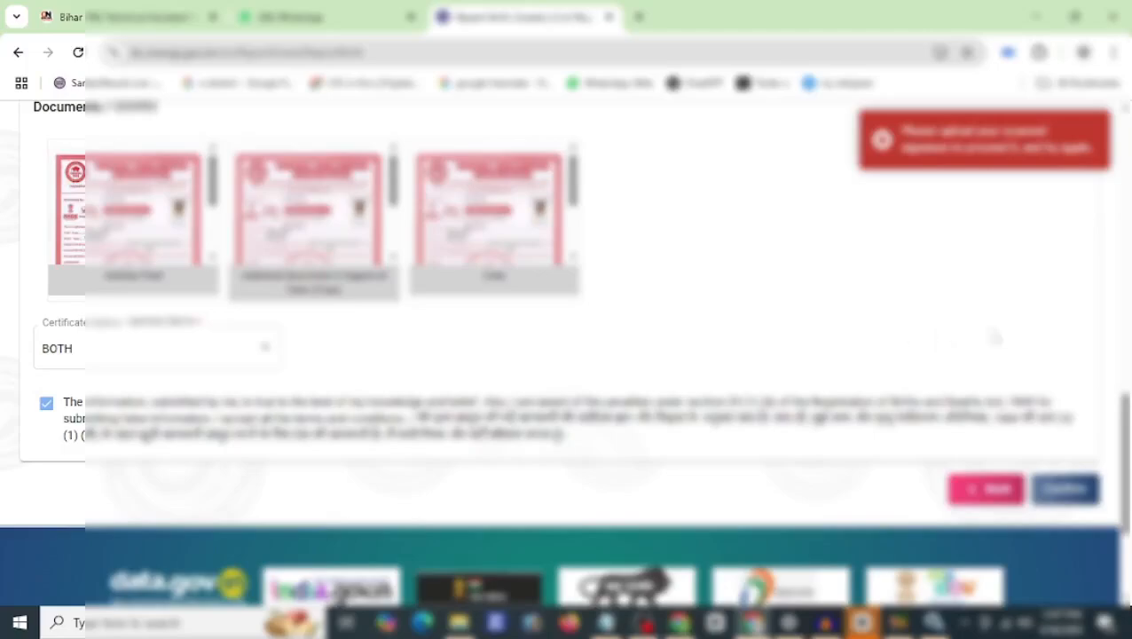
pyautogui.moveTo(1127, 390); pyautogui.dragTo(1127, 266)
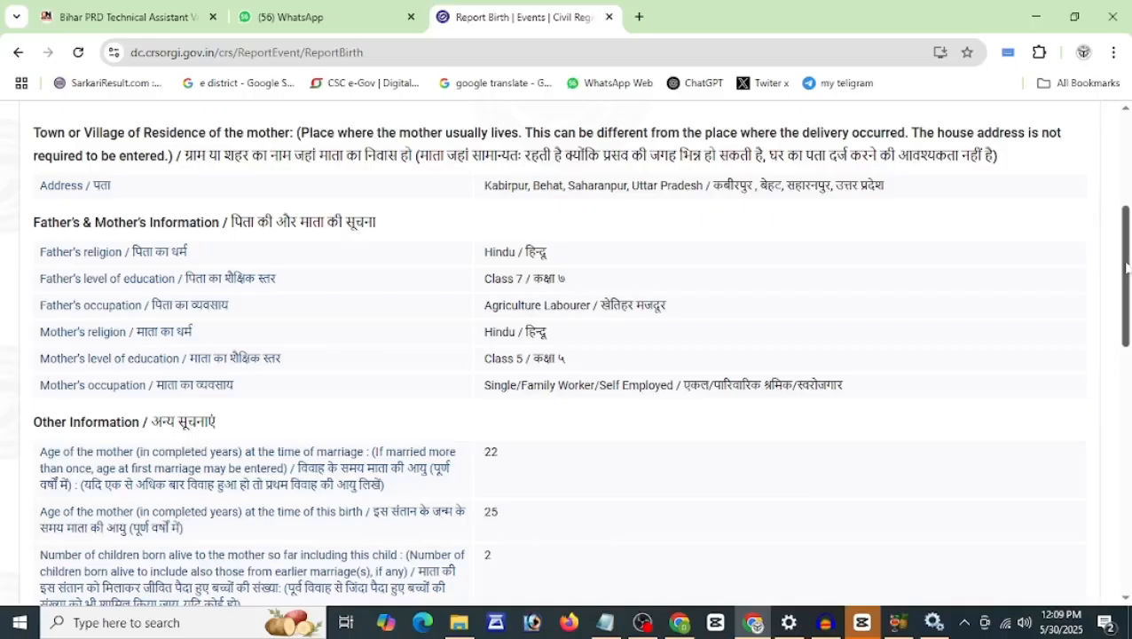